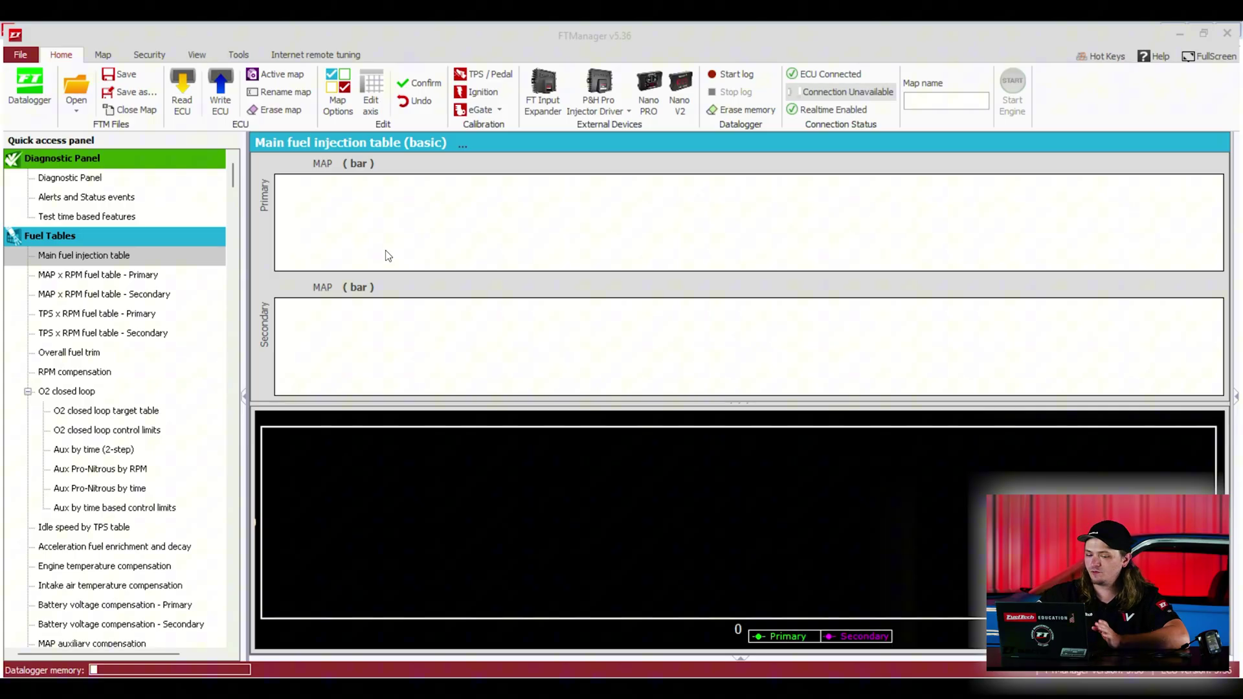
Step: Read Map #1 'FT550 Logger test' from the ECU to load its populated fuel tables
click(184, 101)
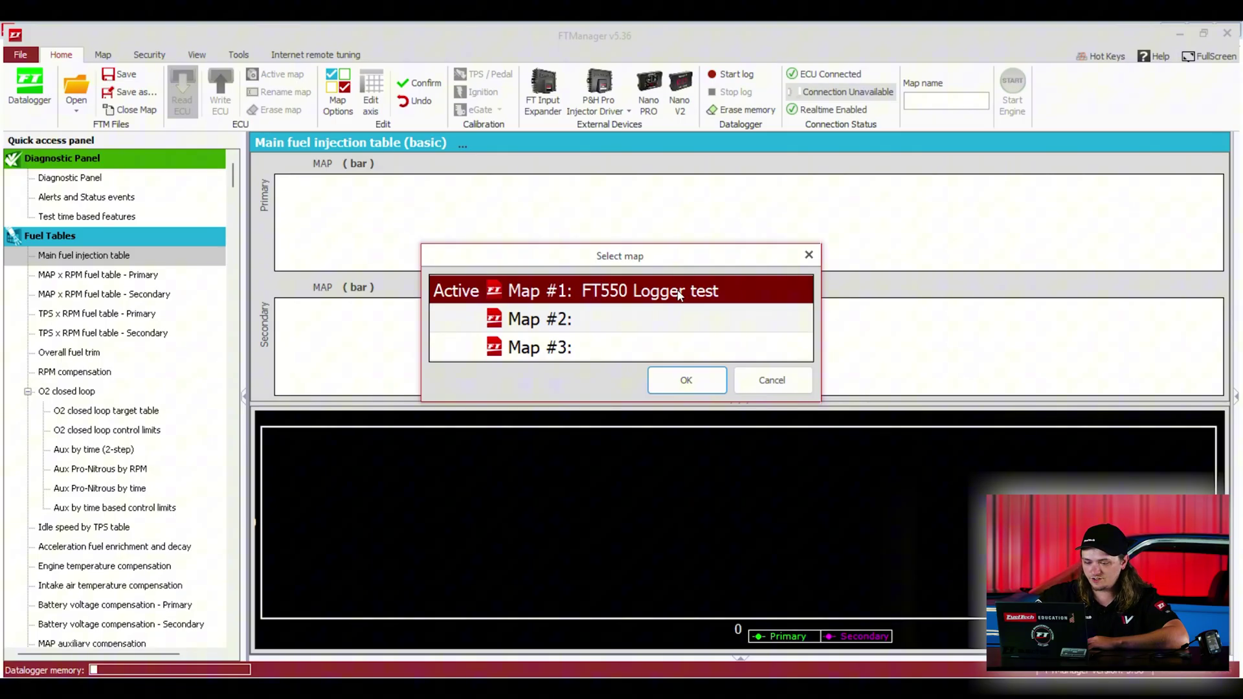
click(668, 387)
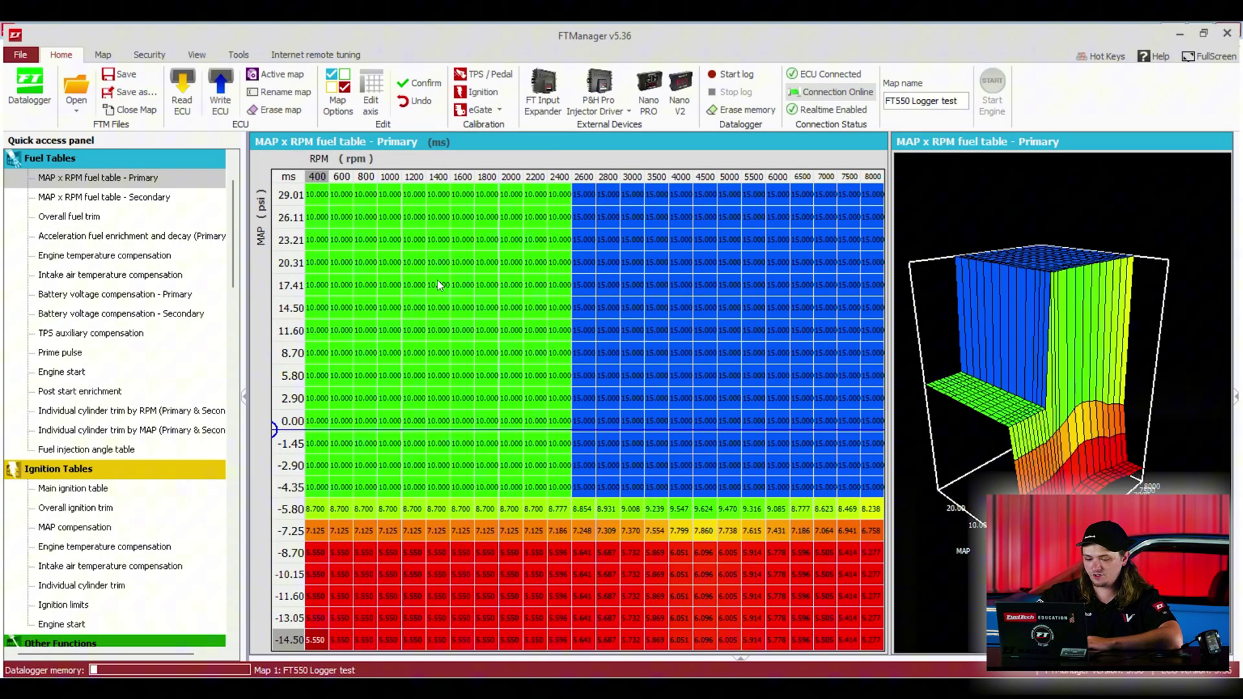
Step: Open the Datalogger and begin downloading a log stored in the ECU
click(30, 101)
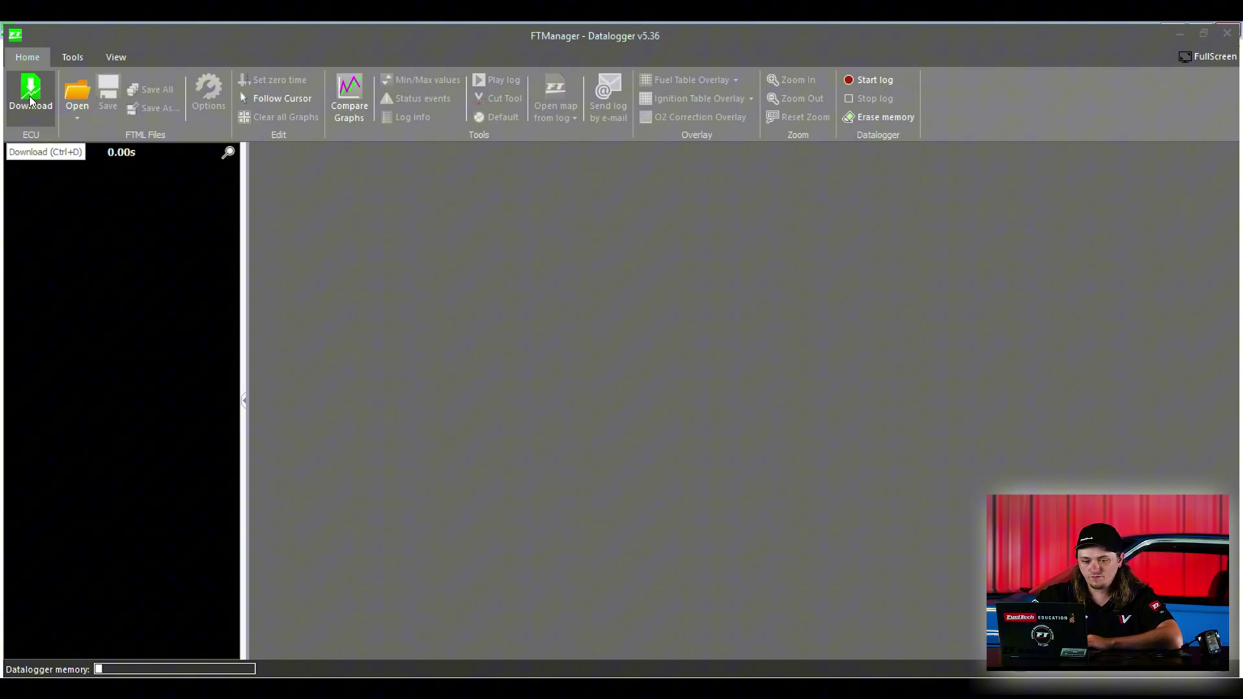
click(30, 101)
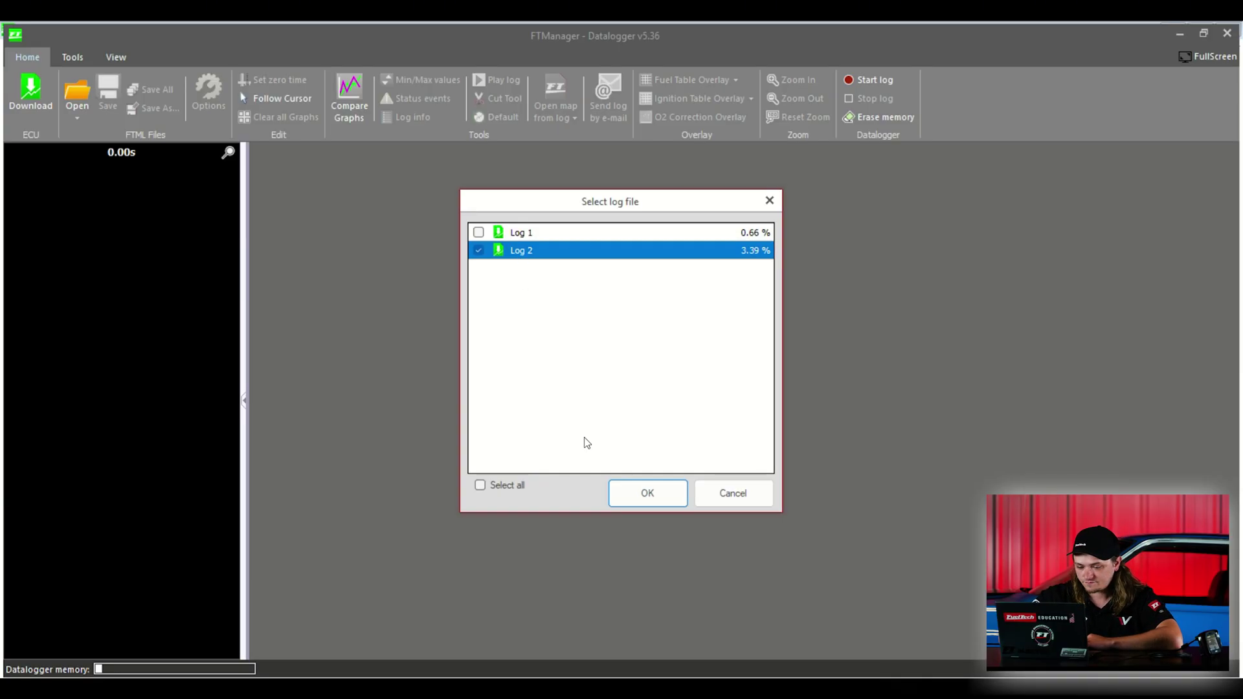
Step: Download Log 2, shift the view later, and drag the time marker to 6.537 s
click(646, 493)
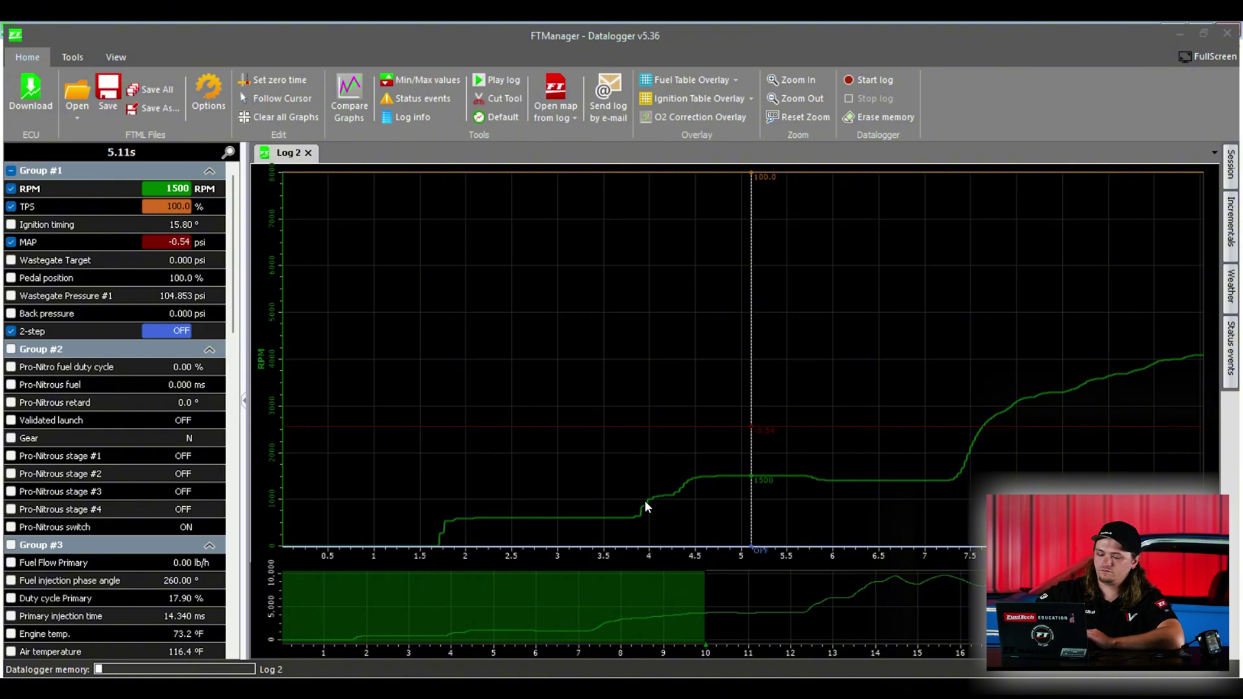
drag(493, 621, 562, 621)
click(385, 406)
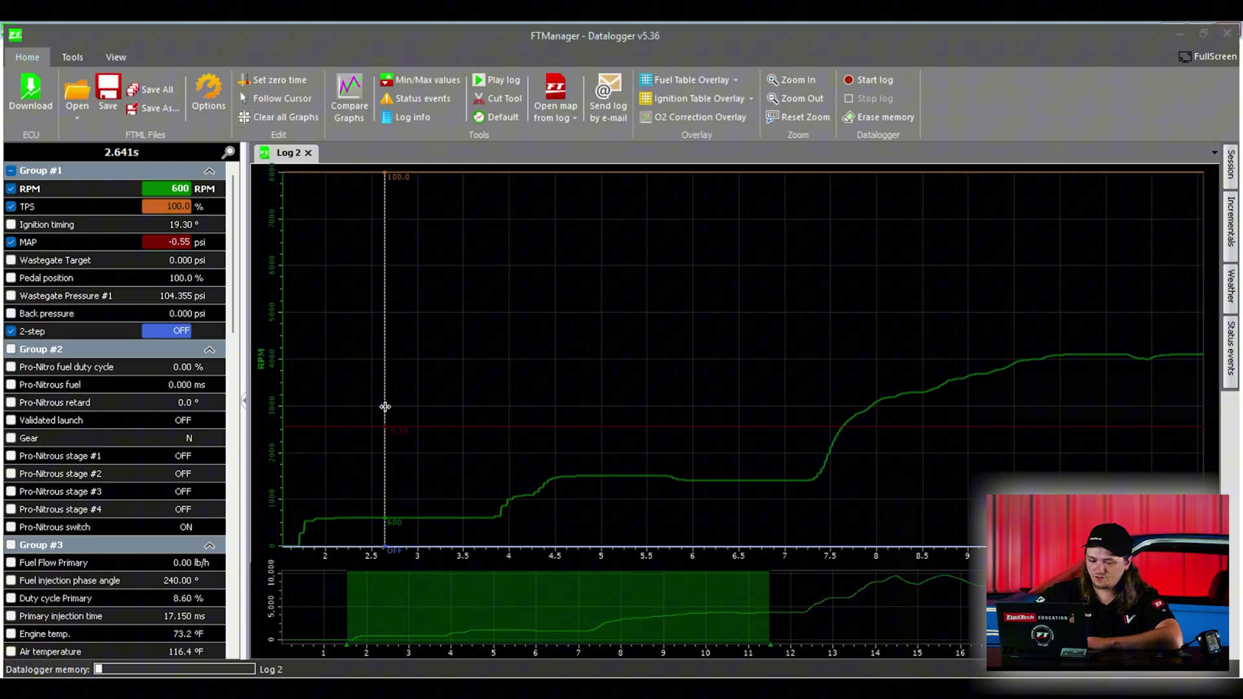
drag(385, 407, 742, 454)
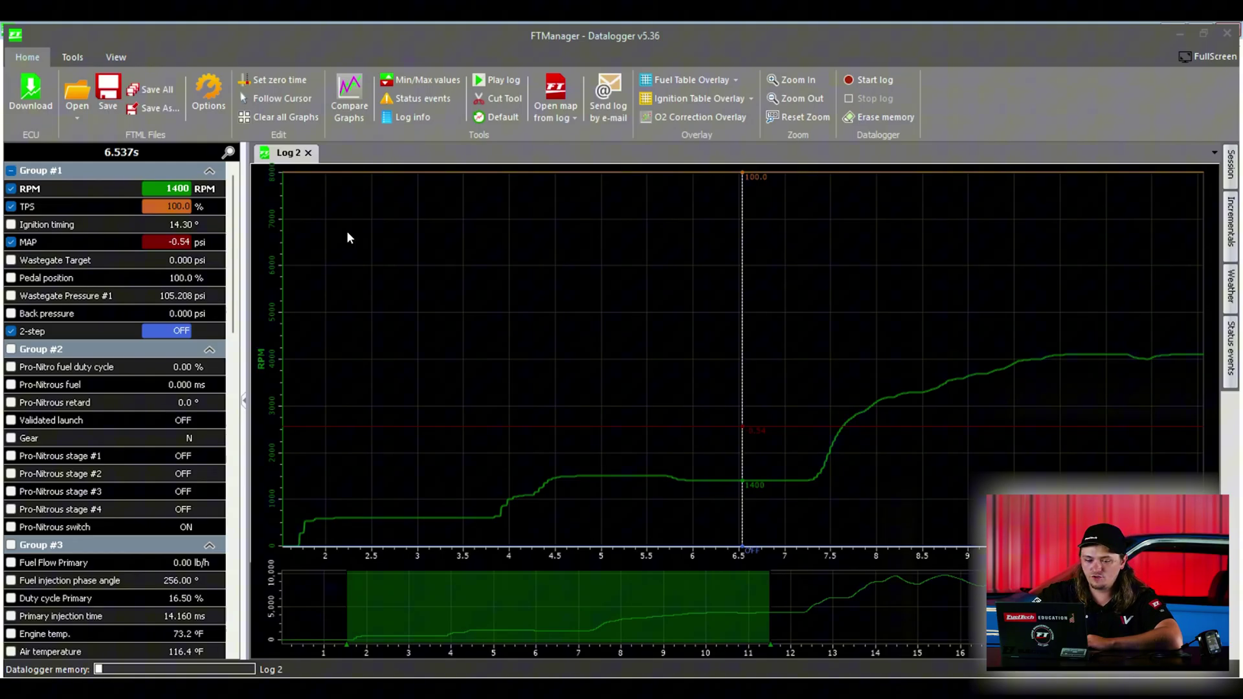
Step: Create a 'Rockingham 5-13' folder, open it, and save the log there as 'T1 spin'
click(145, 107)
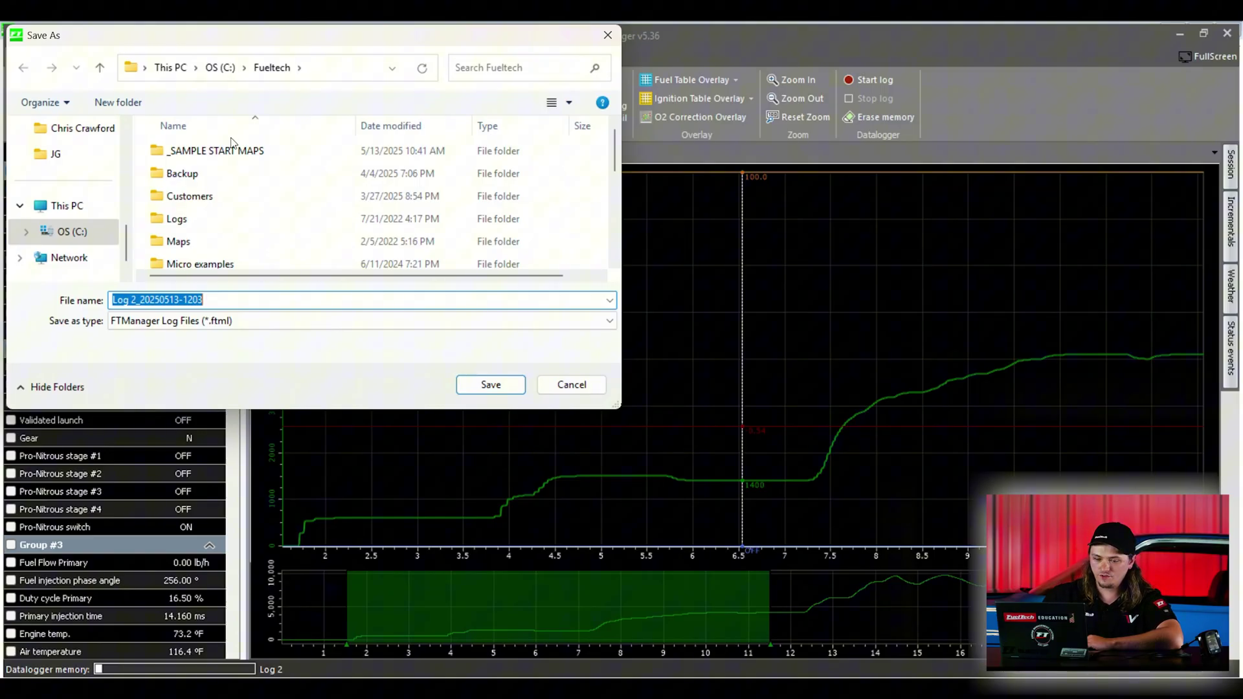
click(119, 102)
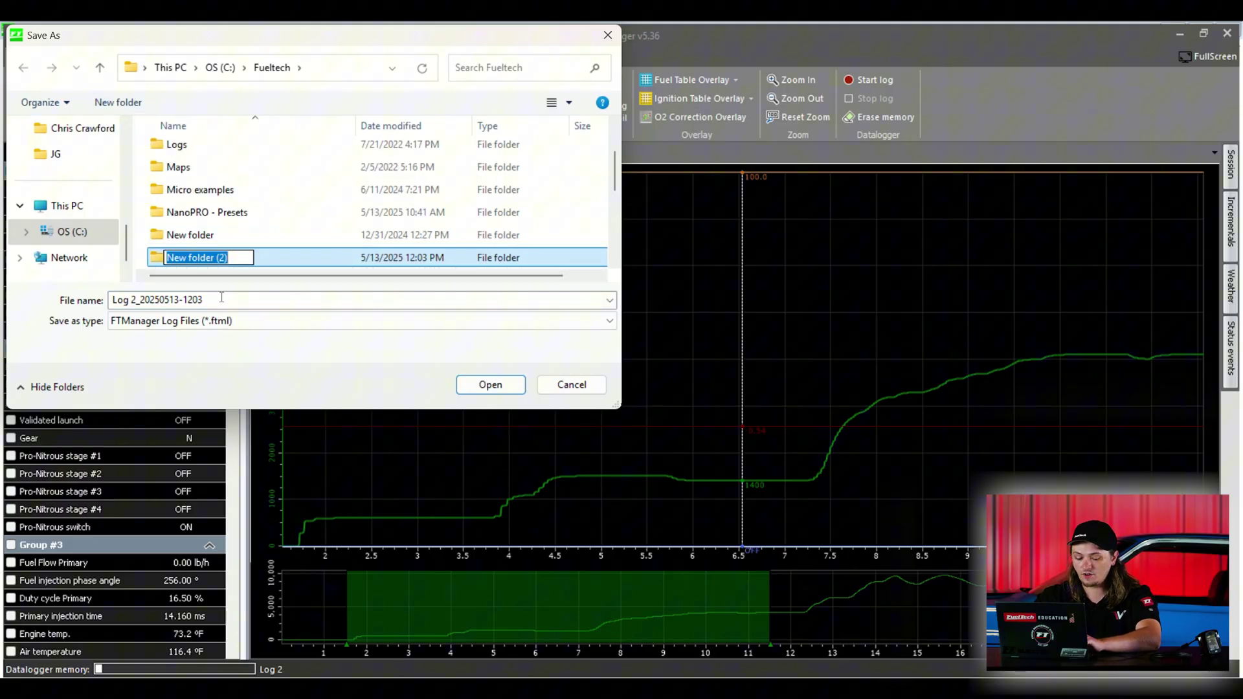
text(R)
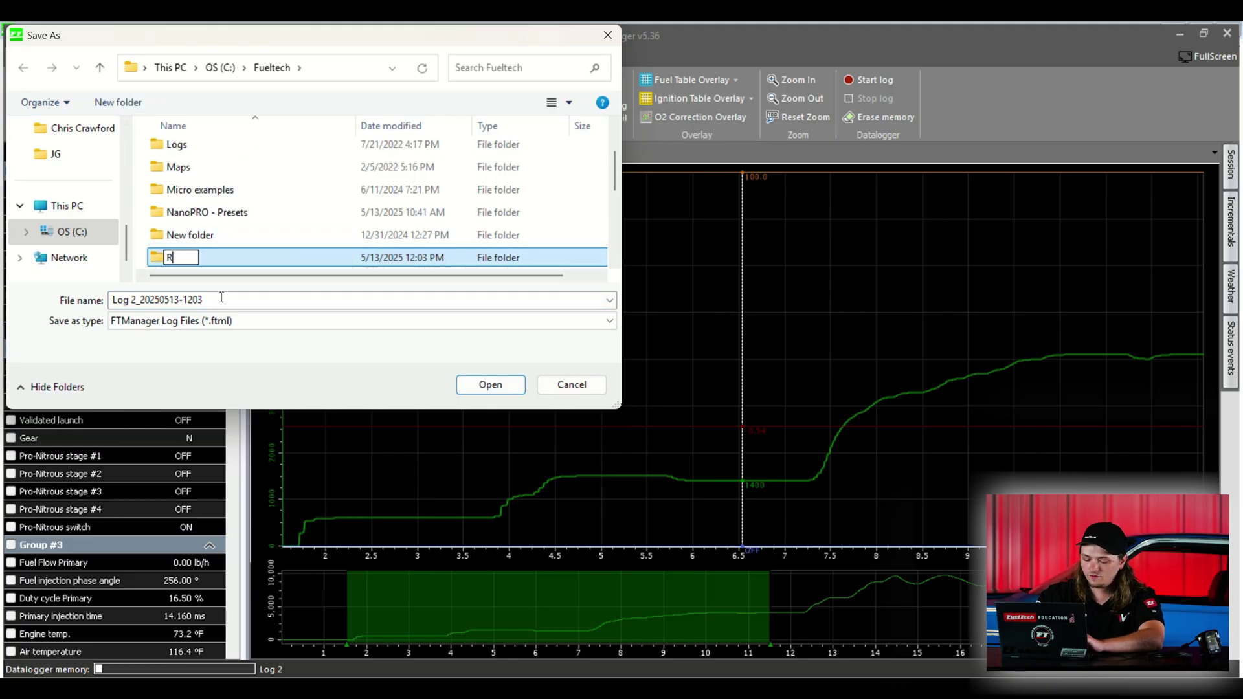
text(ockingham )
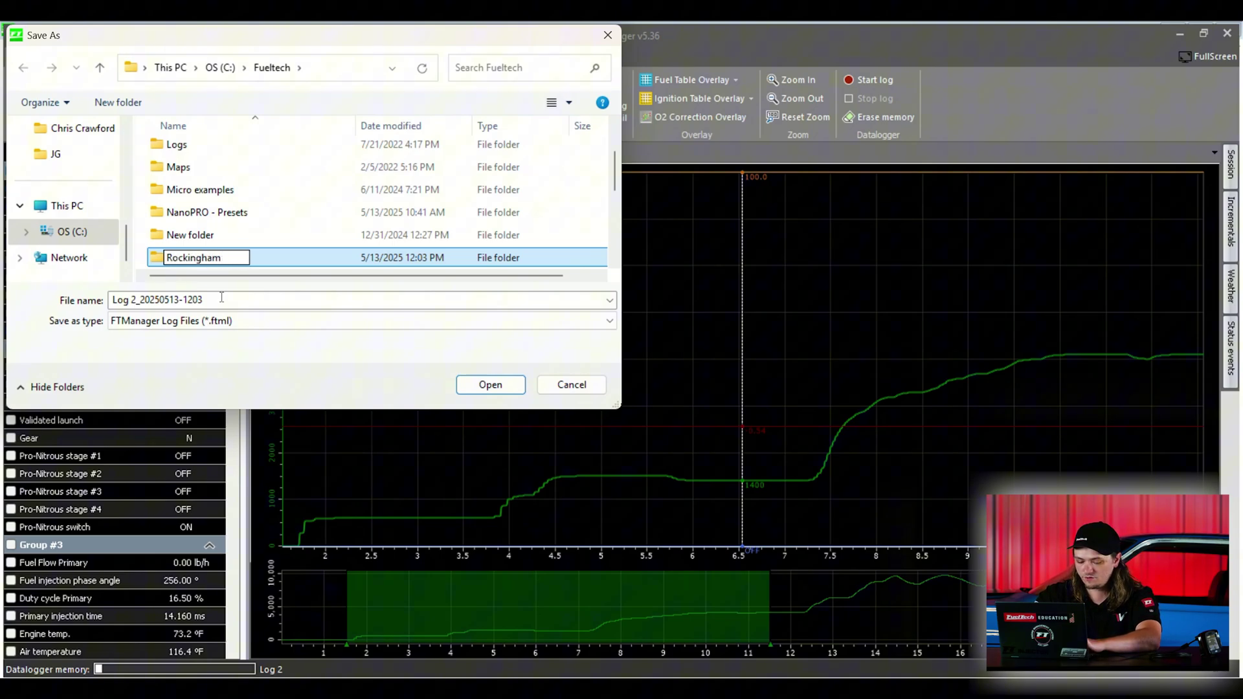
text(5-)
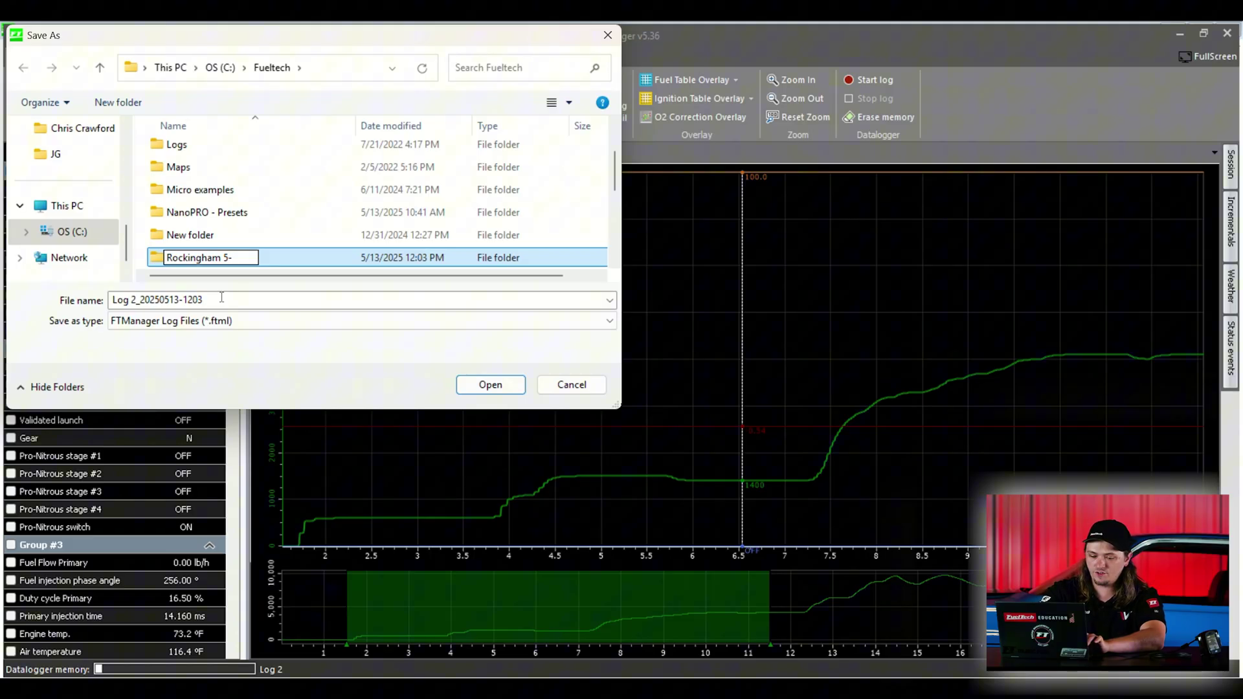
text(13)
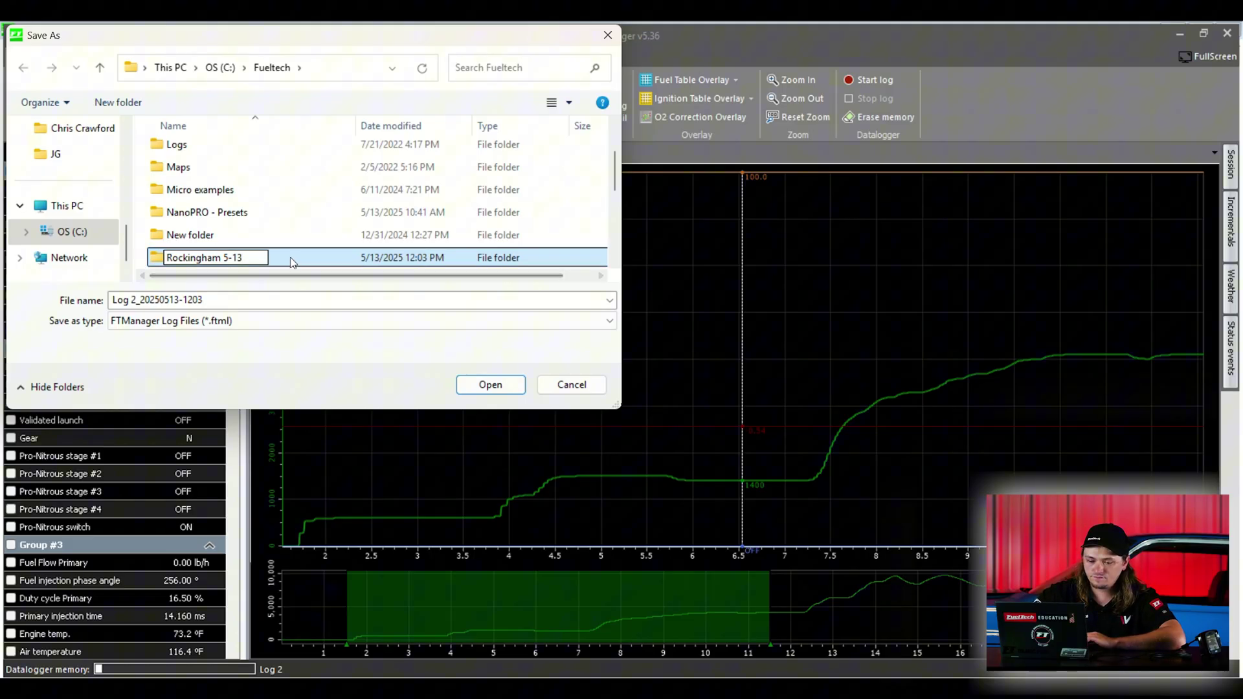
double_click(291, 263)
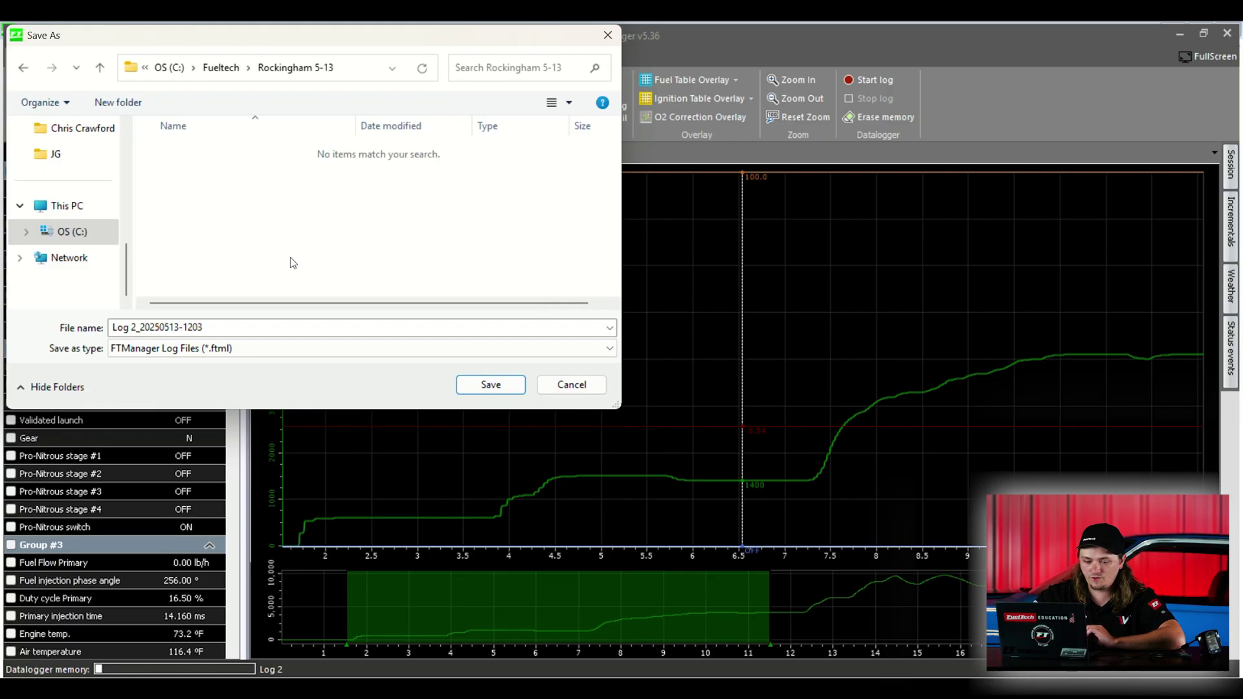
click(202, 332)
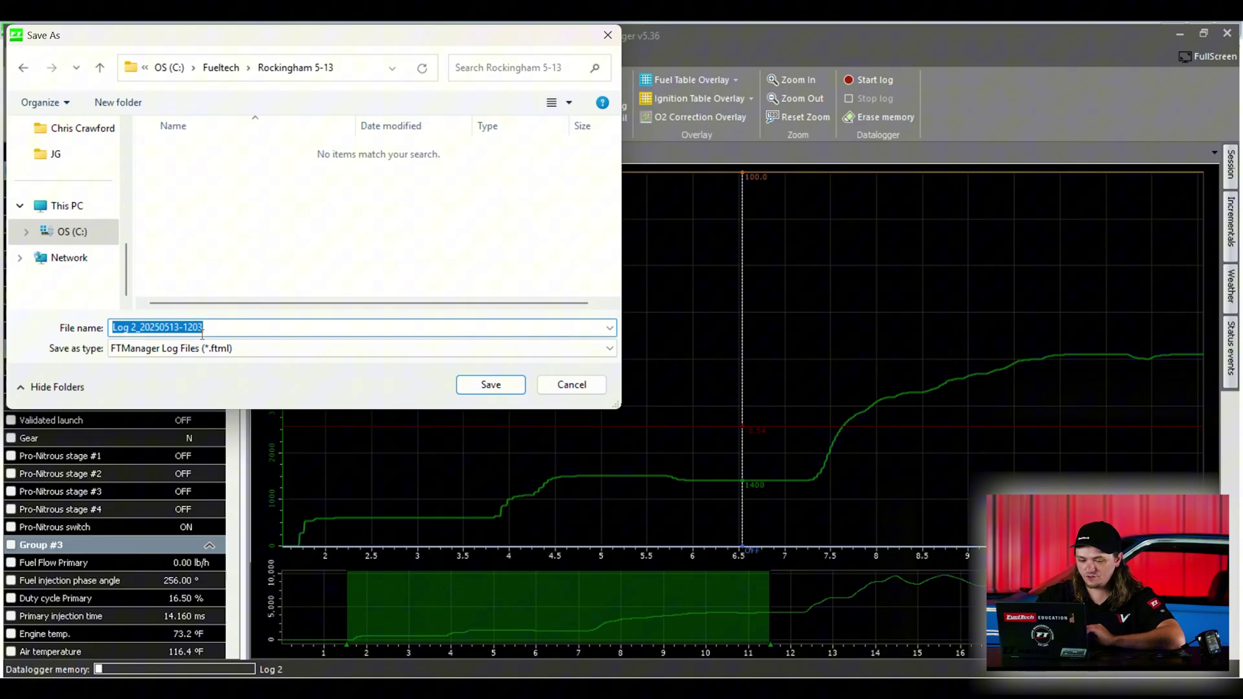
text(T)
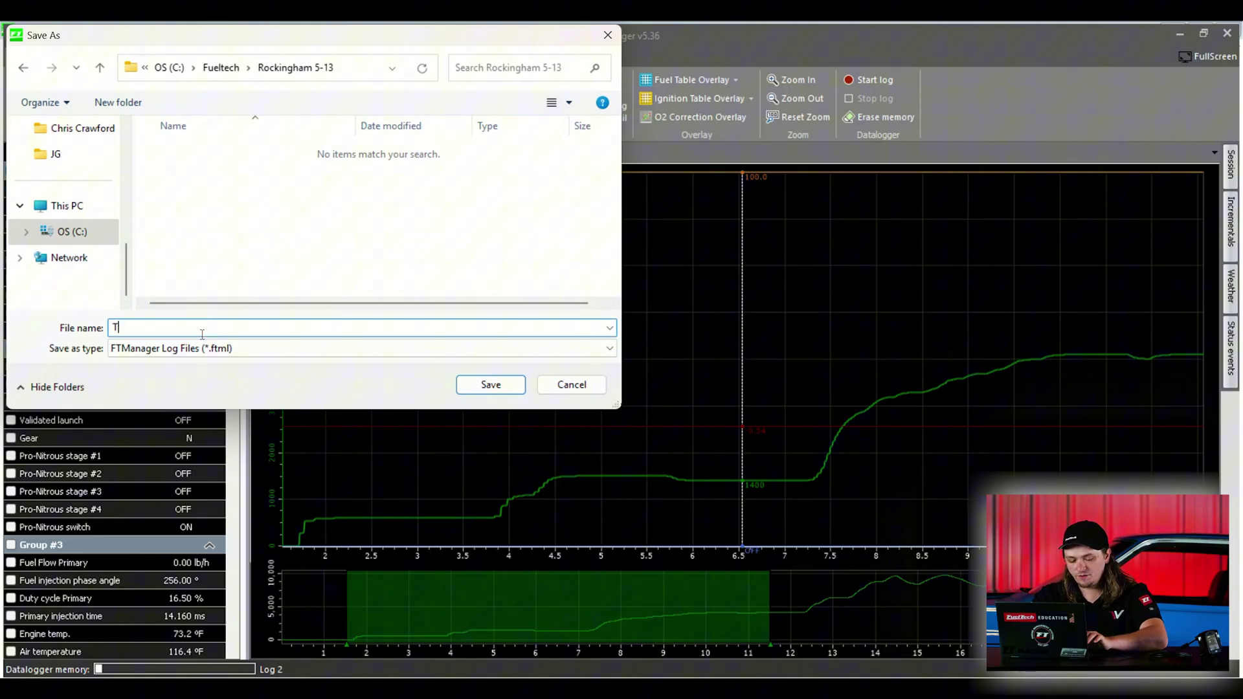
text(1 spin)
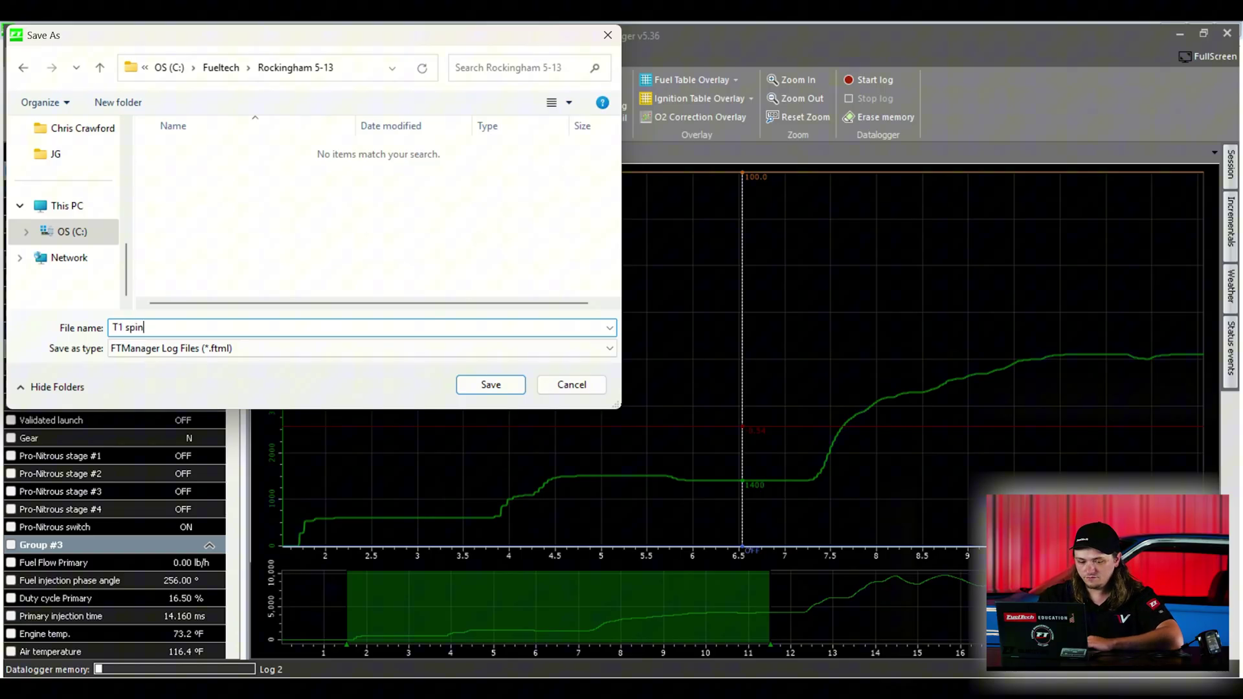
key(Return)
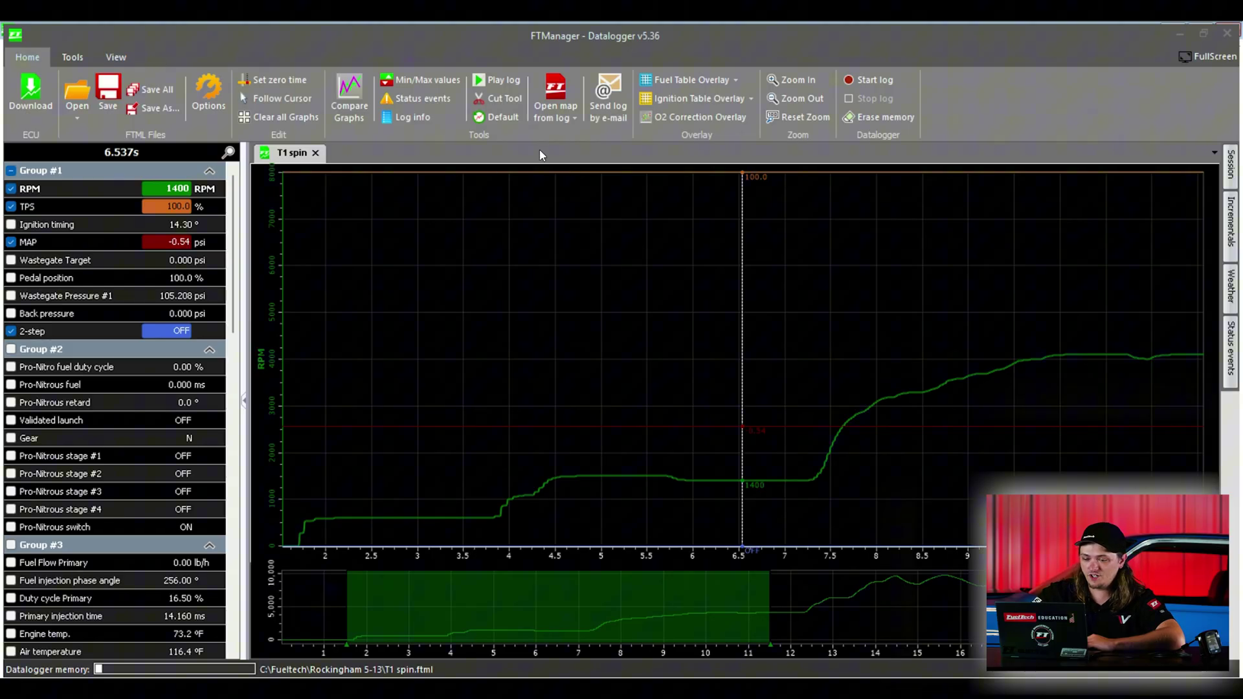
Step: Fill in the sender and recipient e-mail addresses and the message 'T1 it spun!'
click(605, 100)
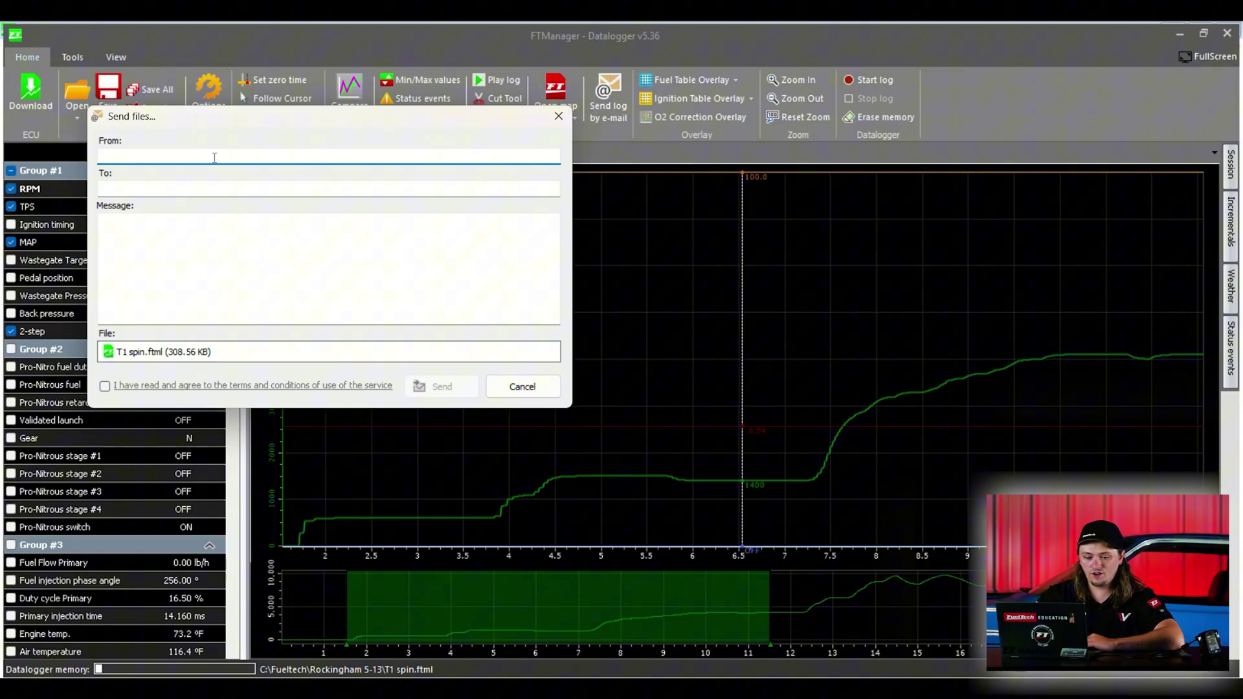
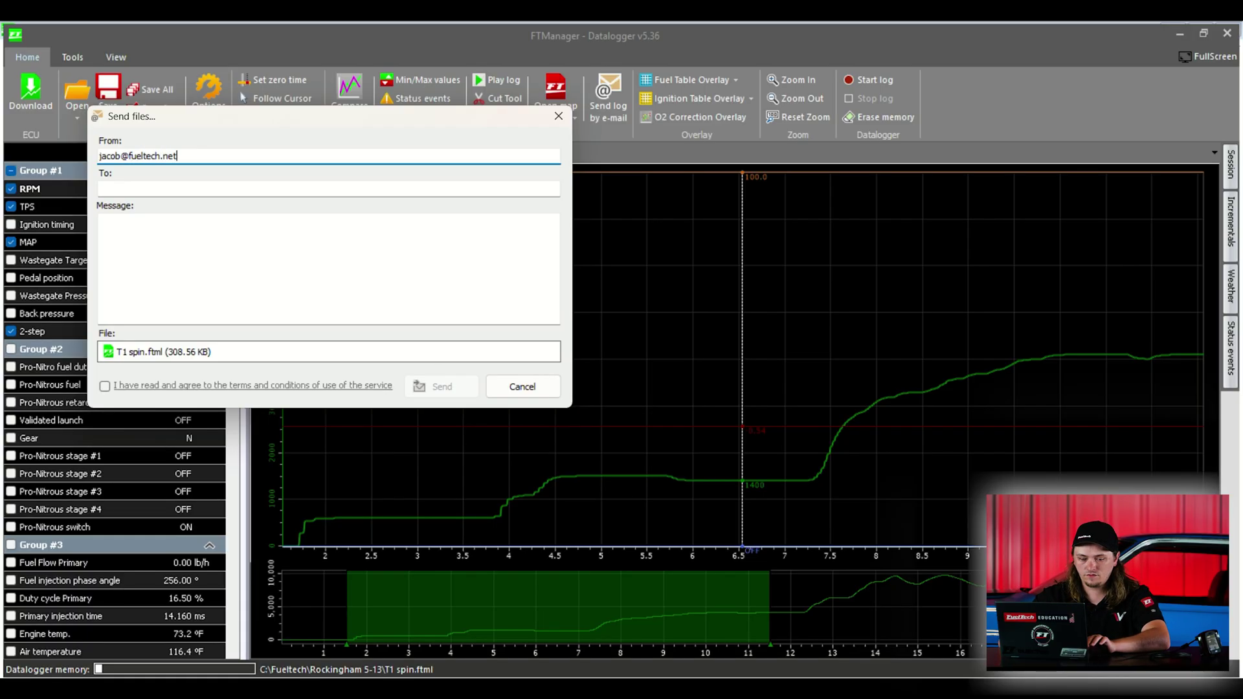
click(100, 189)
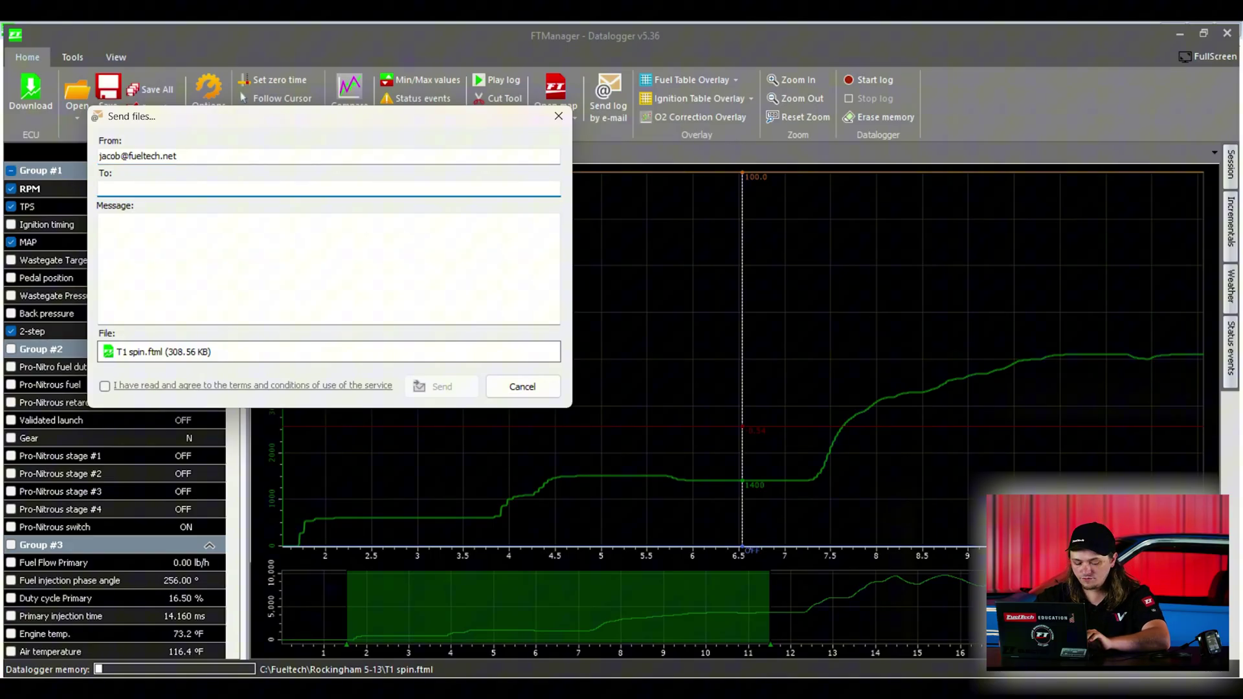
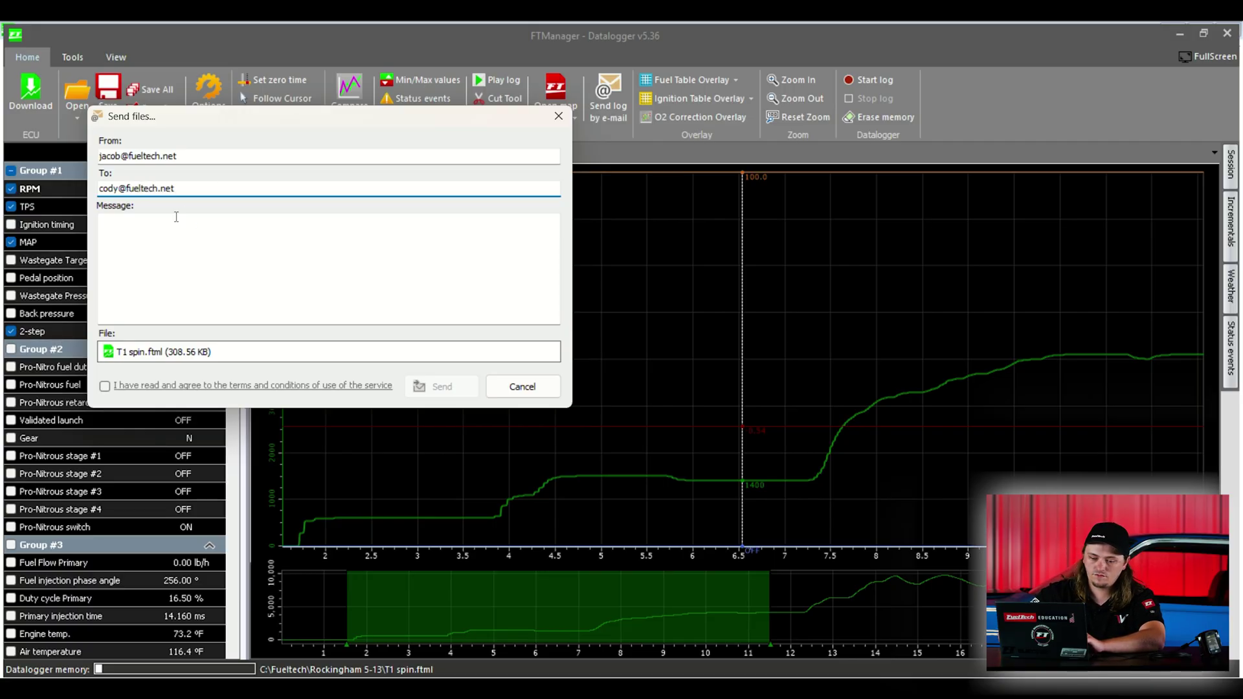
click(170, 224)
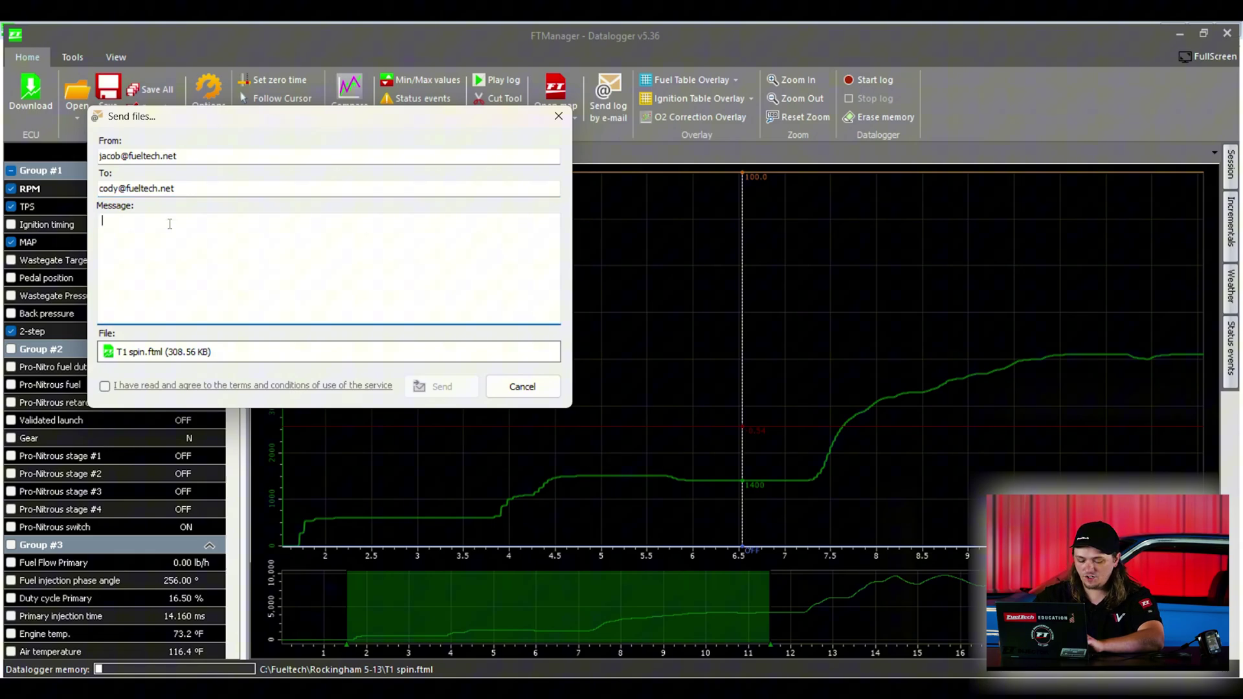
text(T1 )
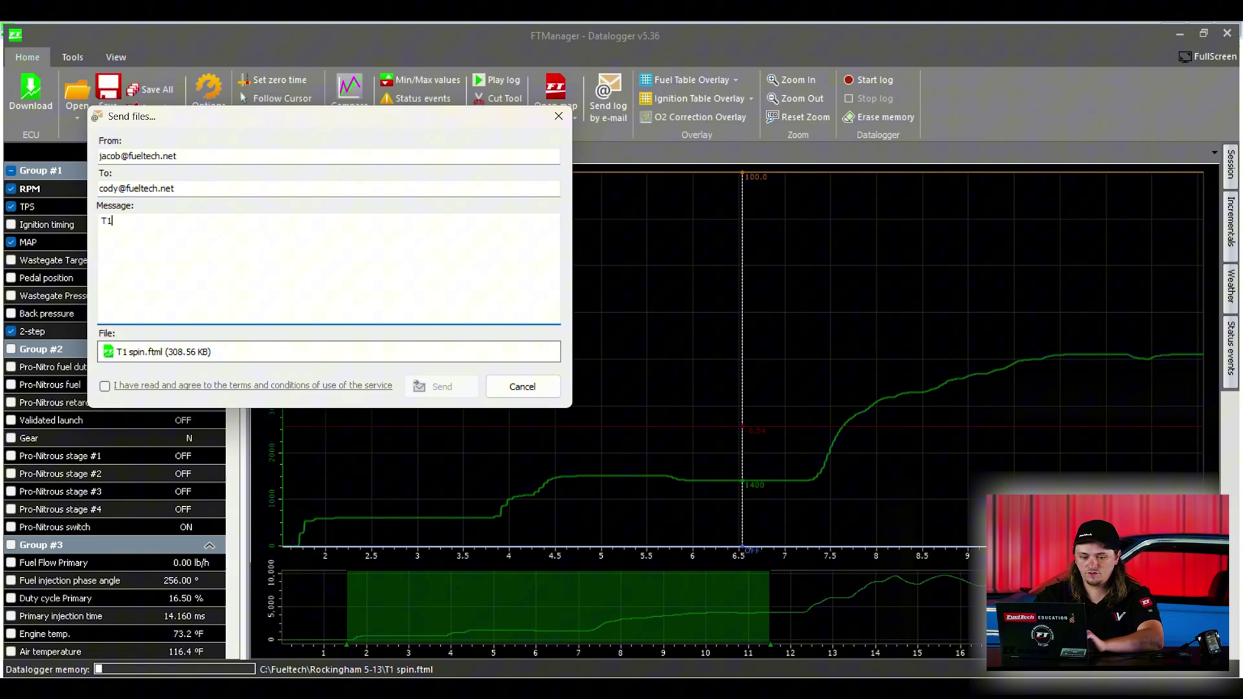
text(it sp)
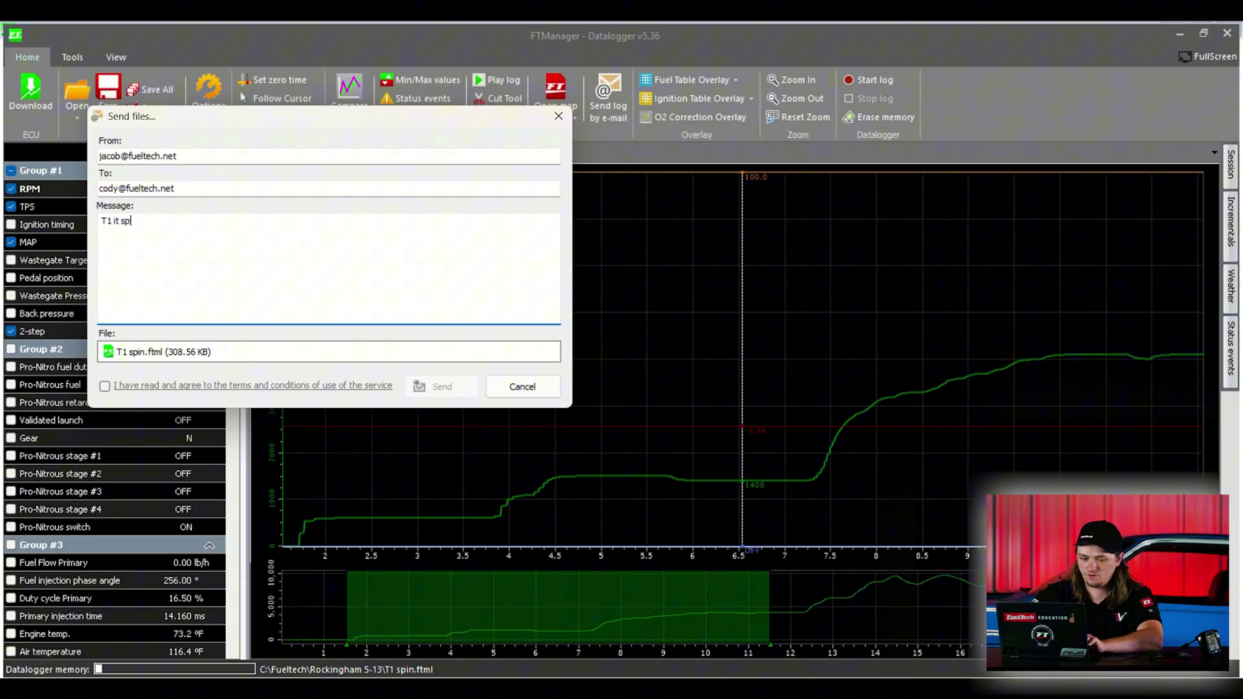
text(un!)
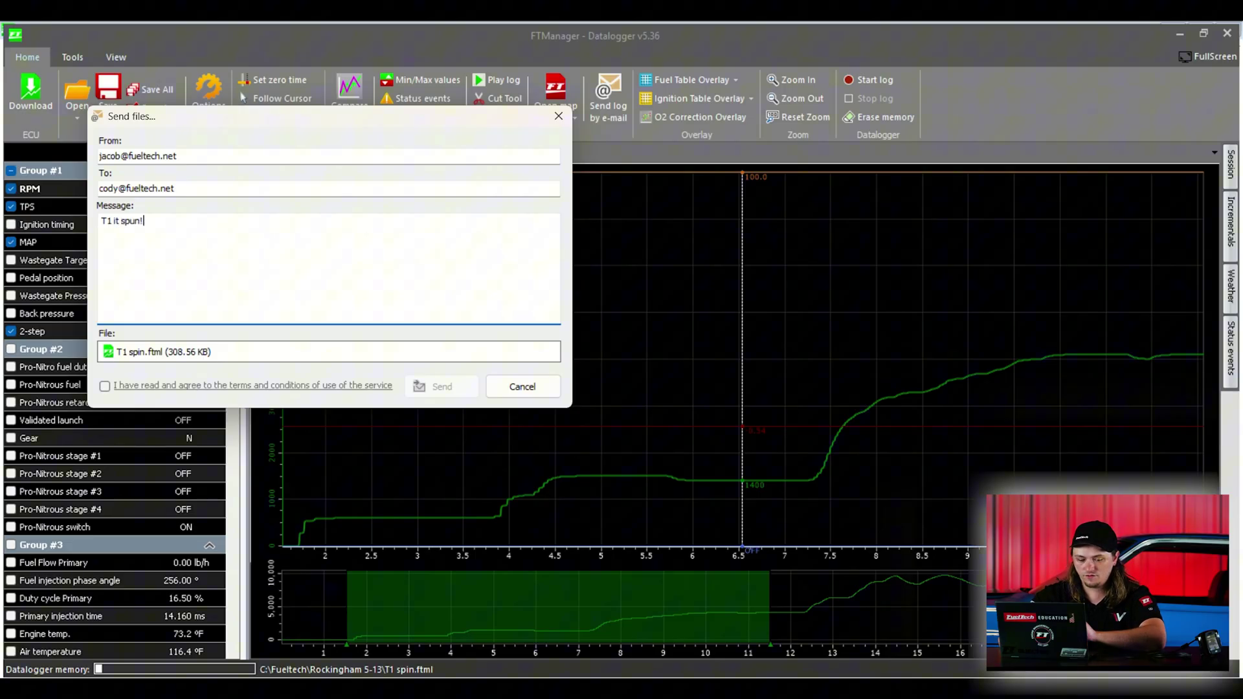
Step: Accept the service terms, send, and submit the verification code
click(105, 387)
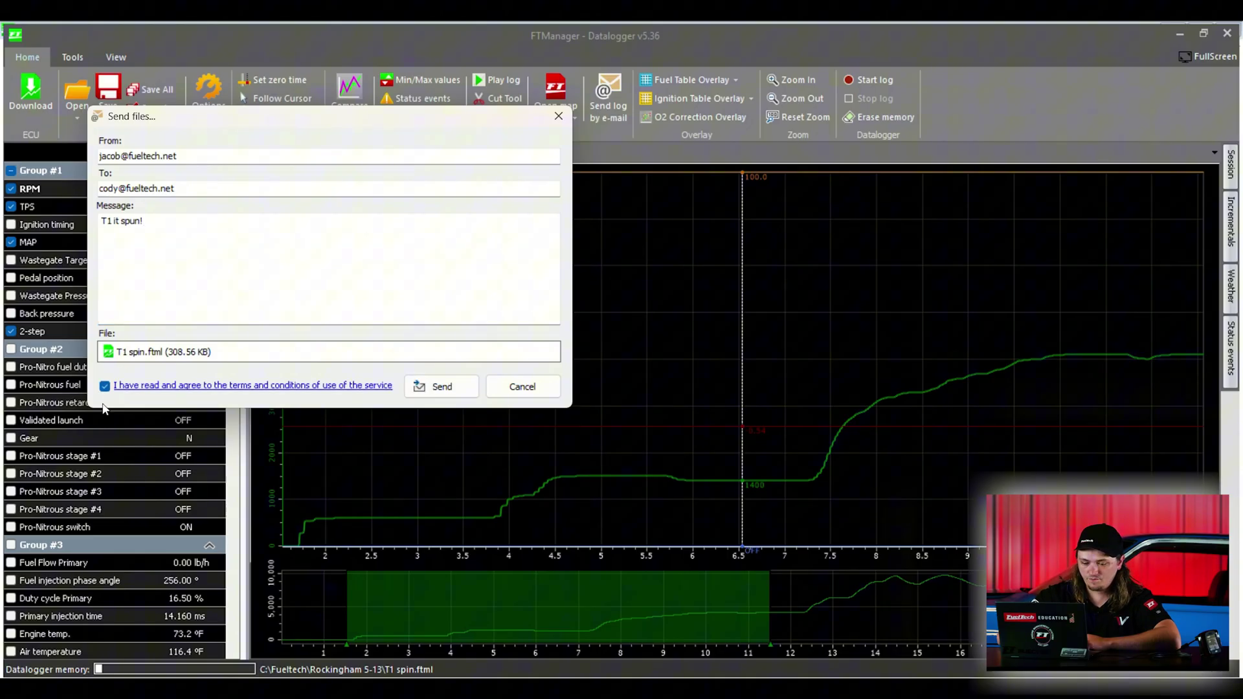
click(441, 387)
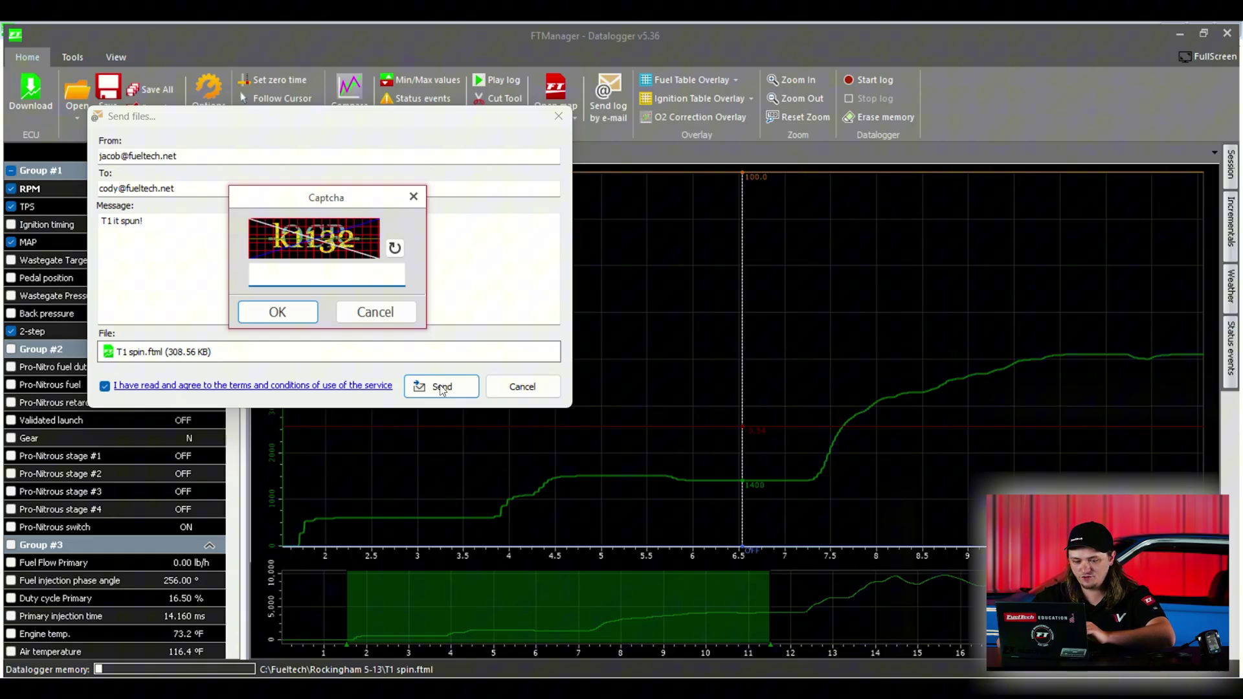
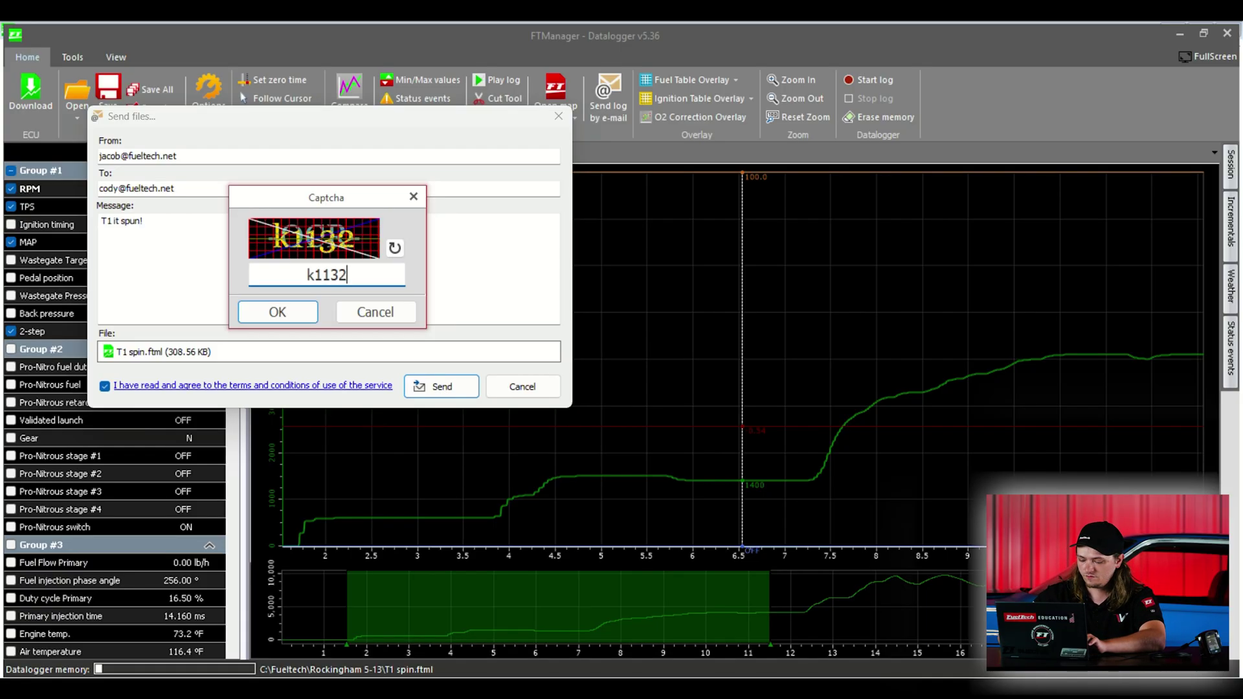
key(Return)
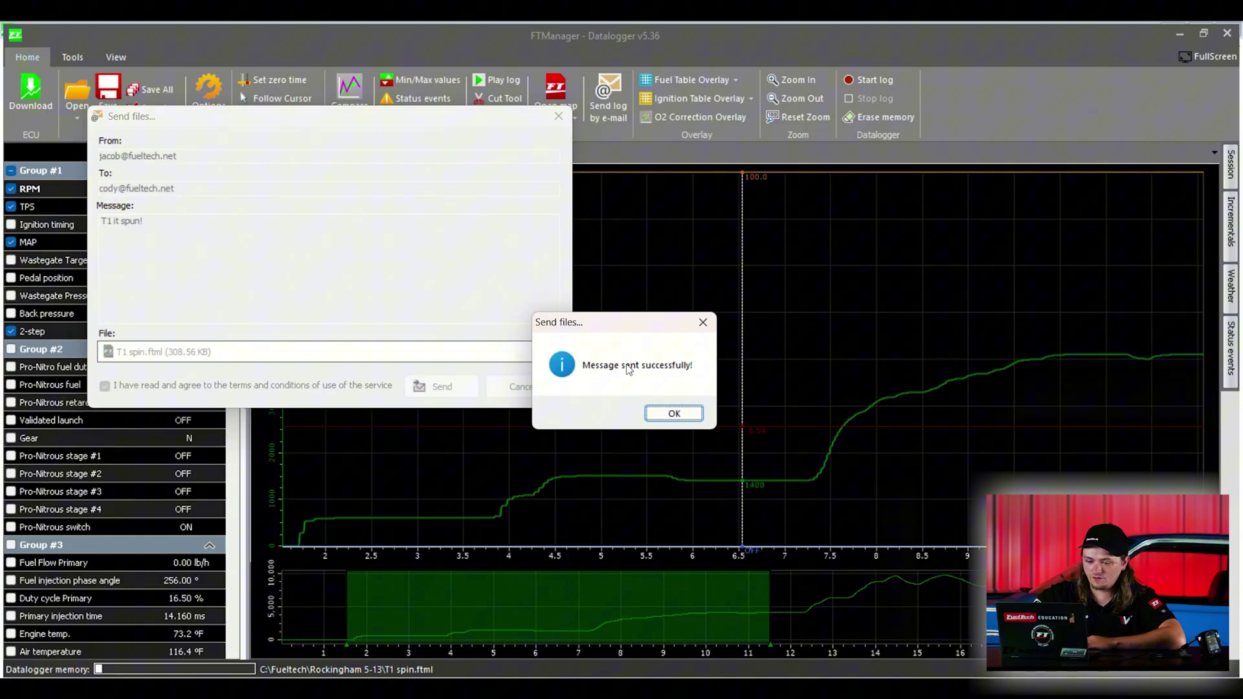
Step: Dismiss the send confirmation and load the log's stored map over the current map
click(673, 414)
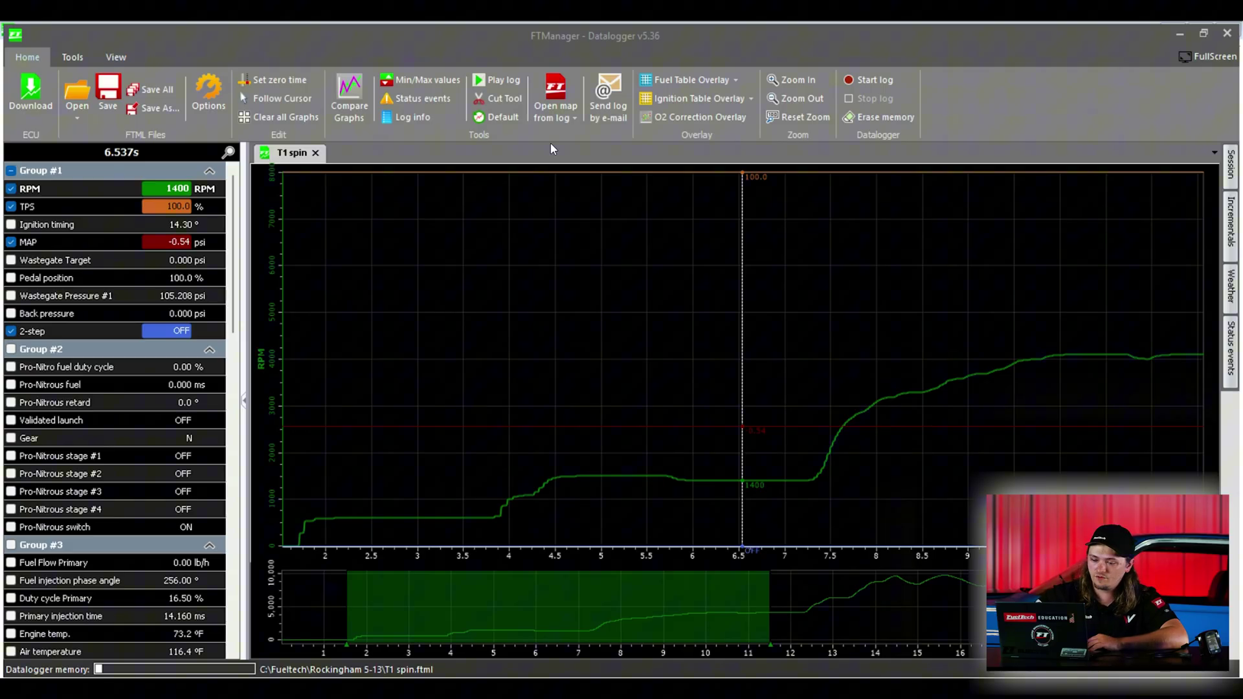
click(556, 91)
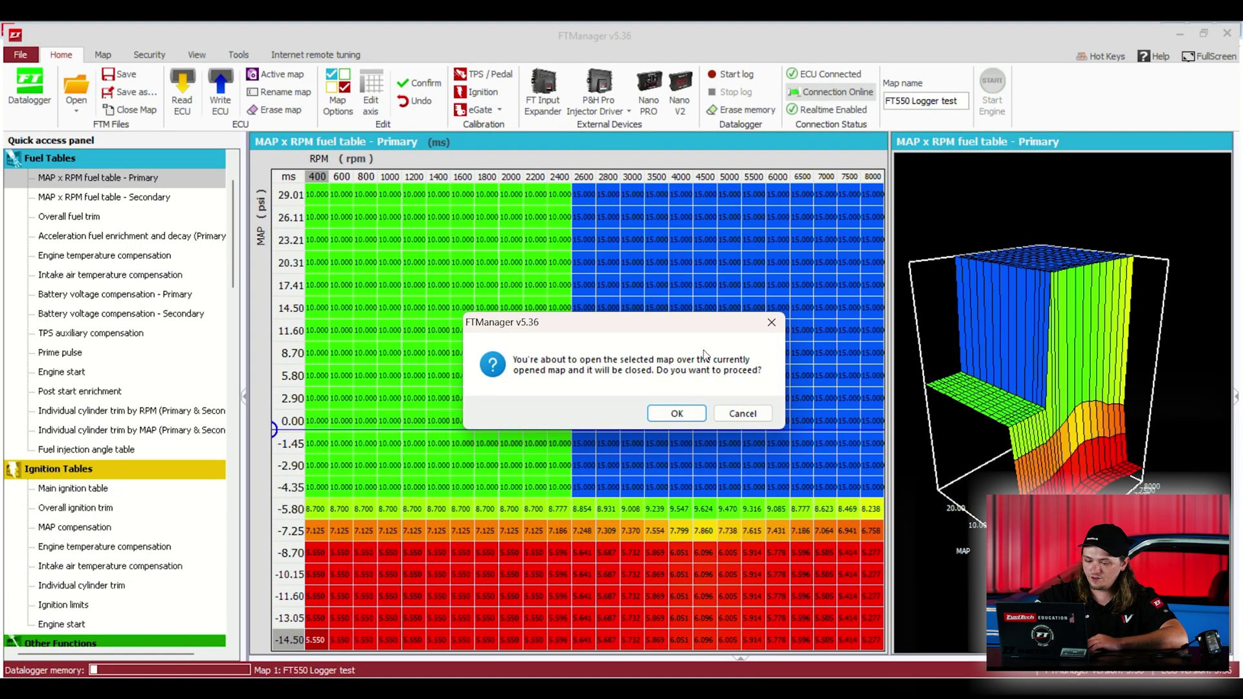
click(674, 415)
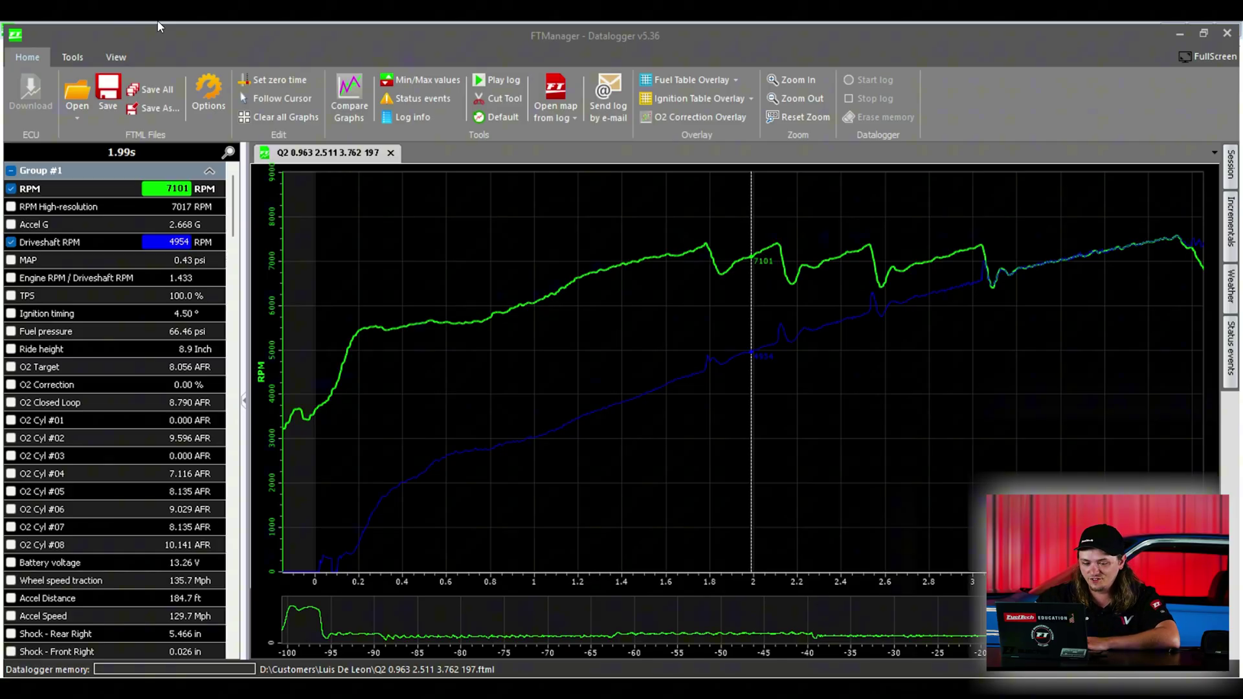
Step: Try white and black backgrounds and 1–3 pixel traces, settling on black with 1 pixel
click(116, 57)
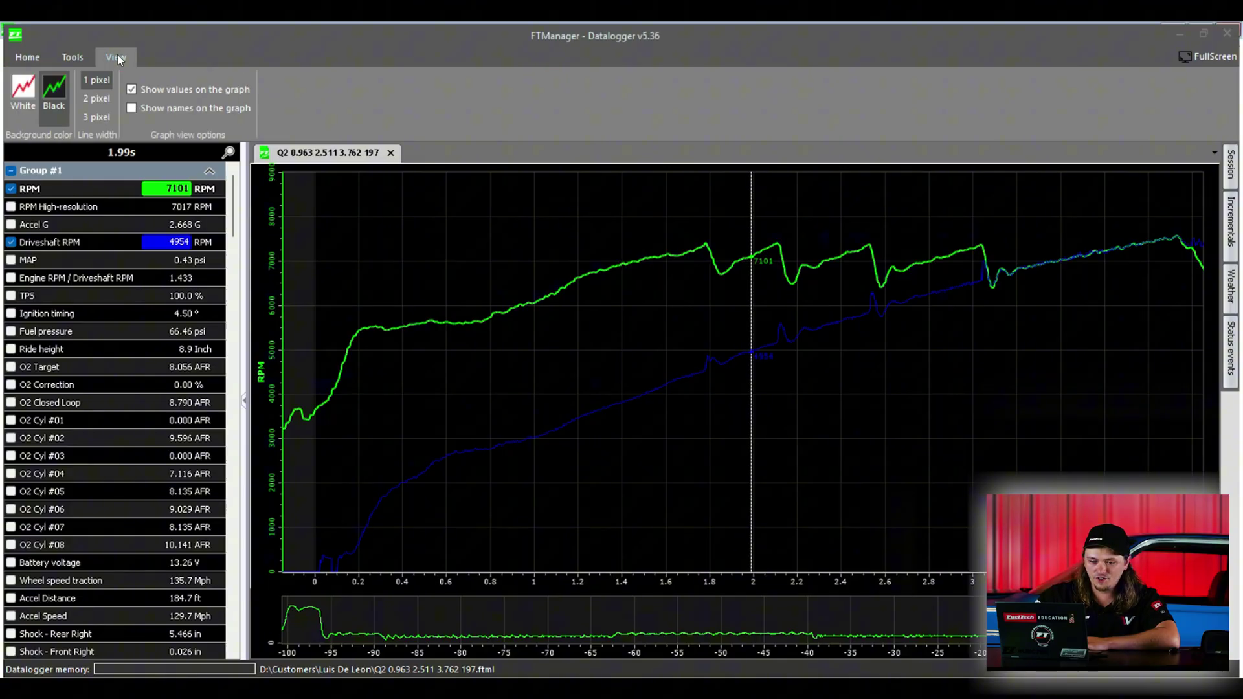
click(23, 90)
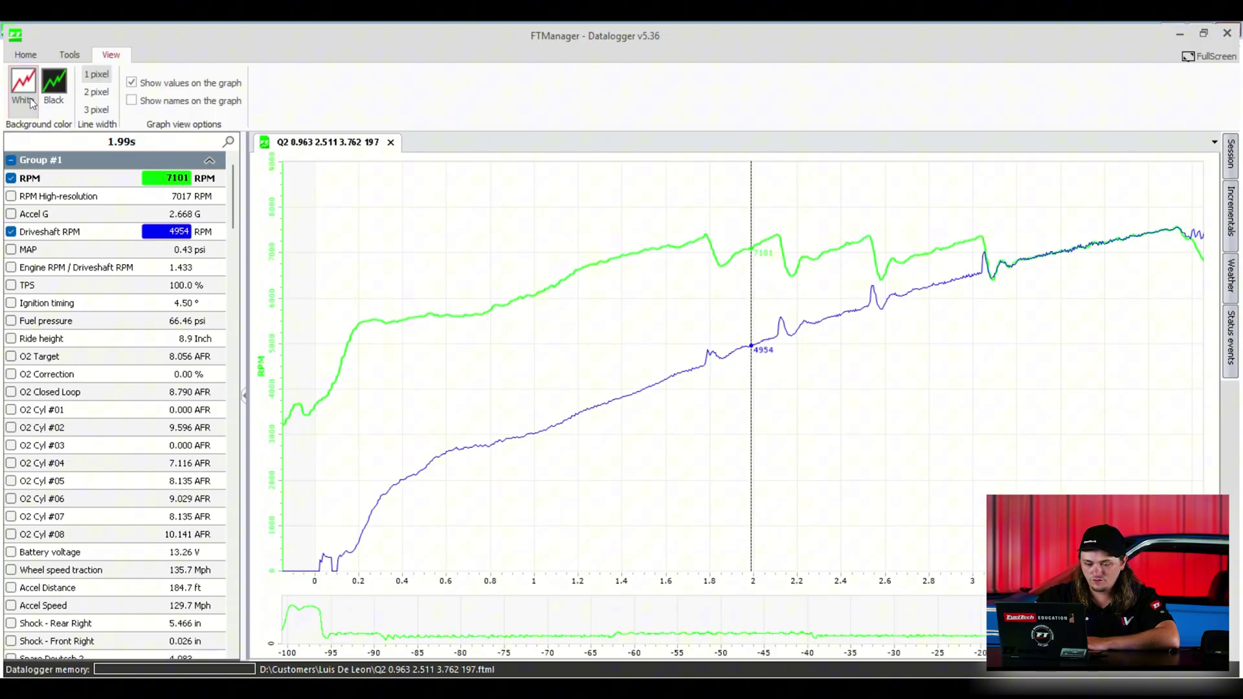
click(62, 87)
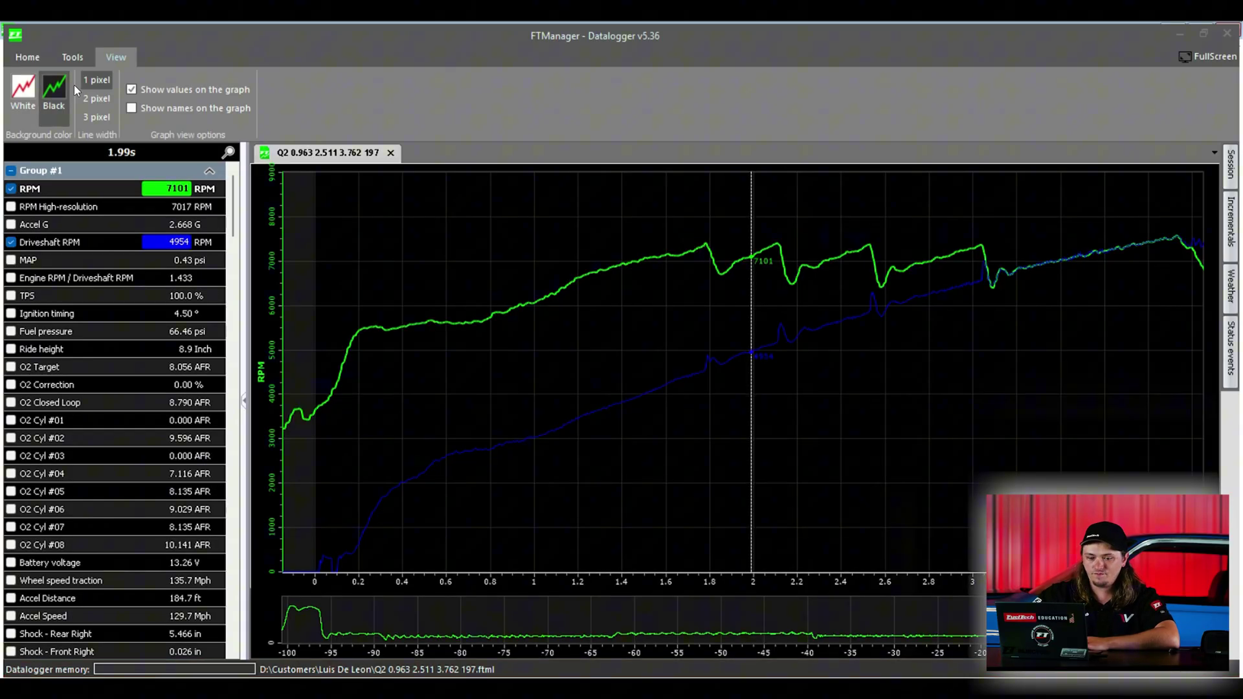
click(96, 99)
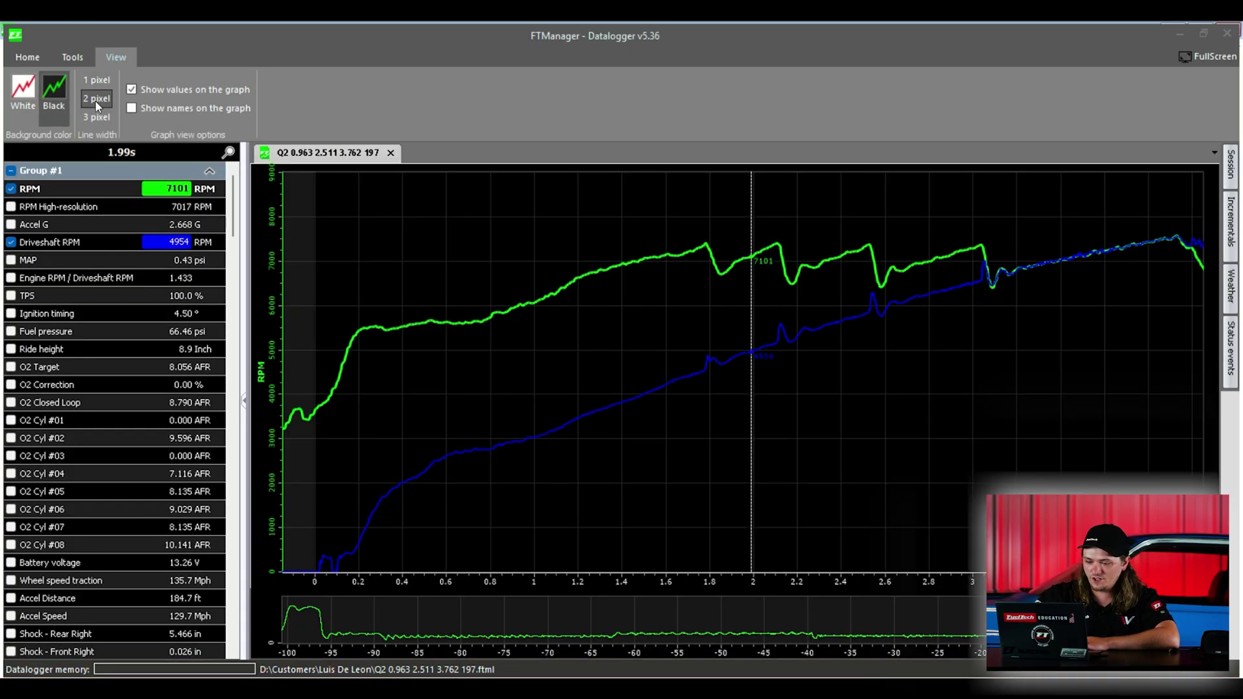
click(97, 117)
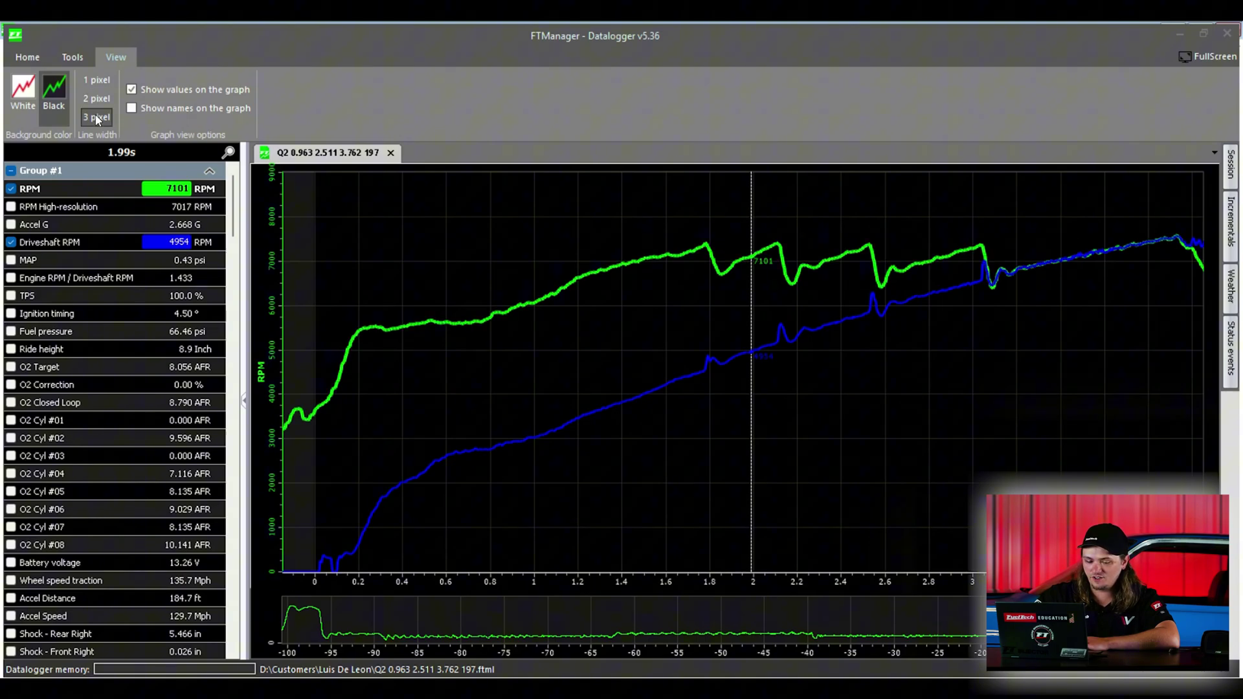
click(98, 81)
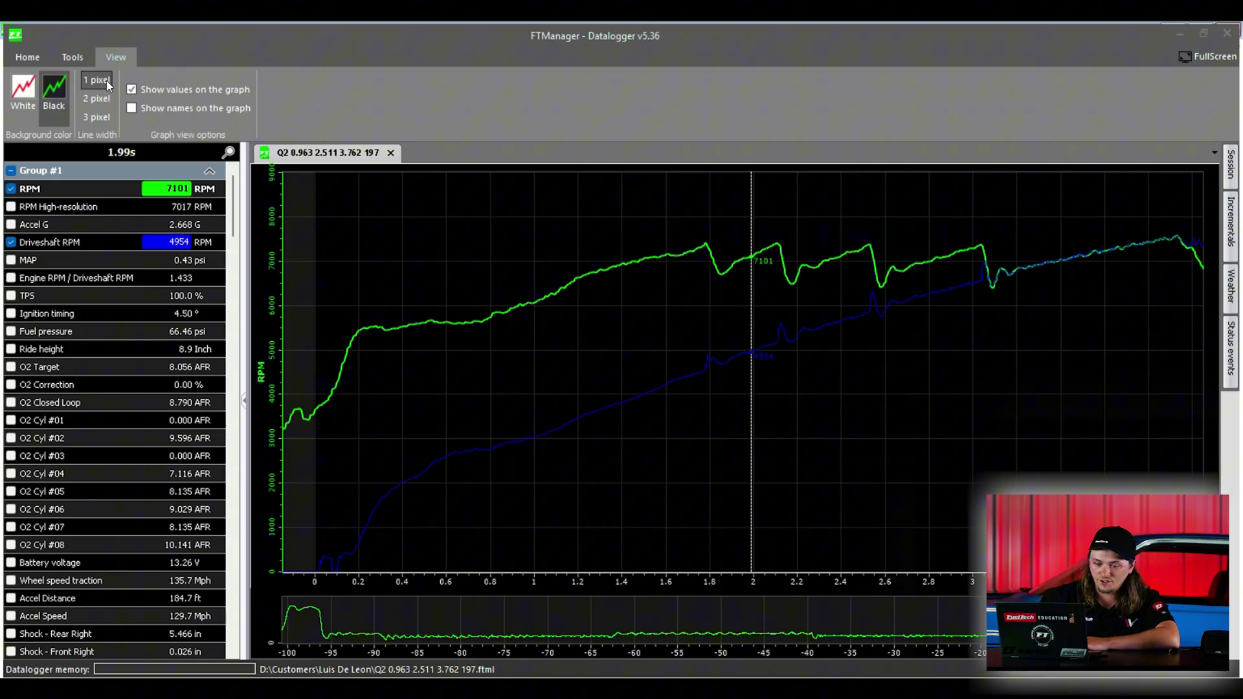
Step: Move the time cursor to about 1.5 s and show channel names beside graph values
click(599, 293)
click(642, 292)
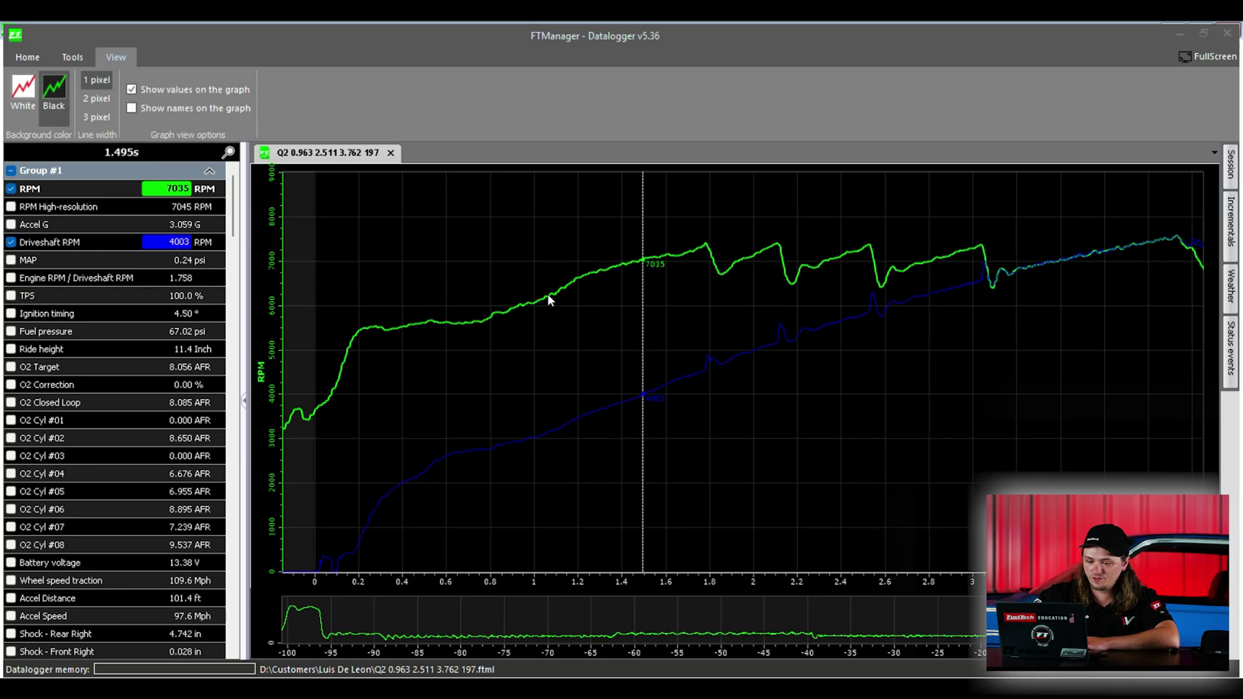
click(188, 111)
click(610, 302)
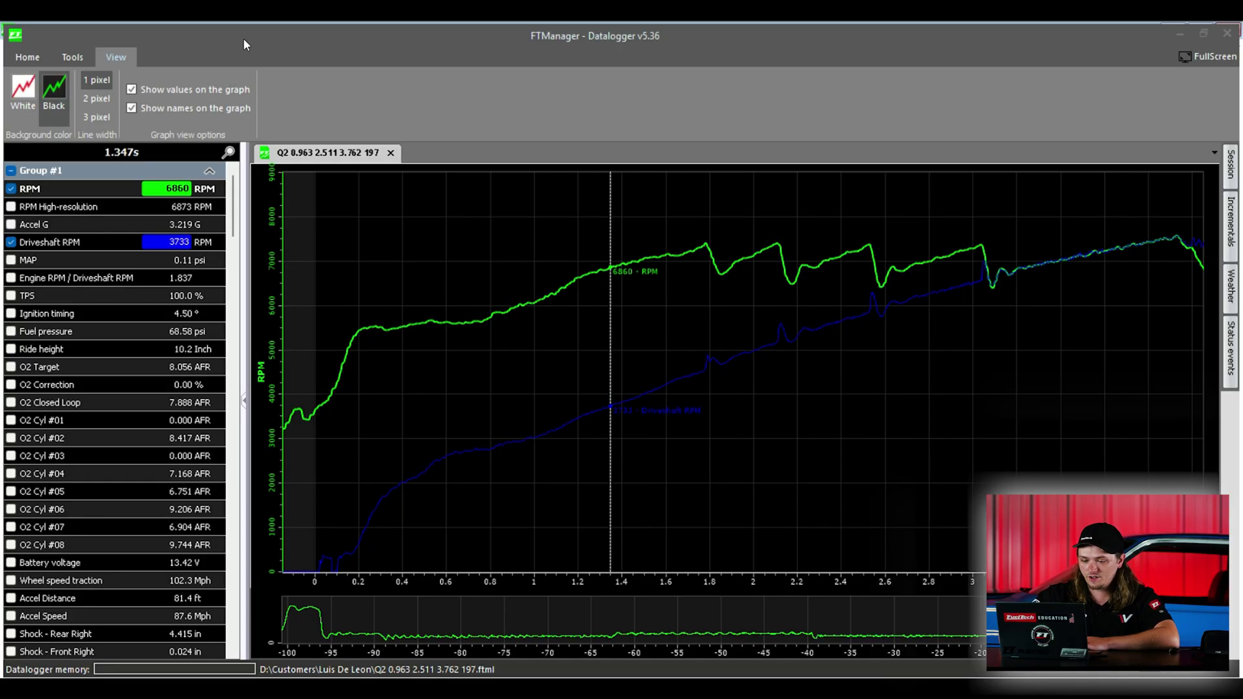
click(25, 57)
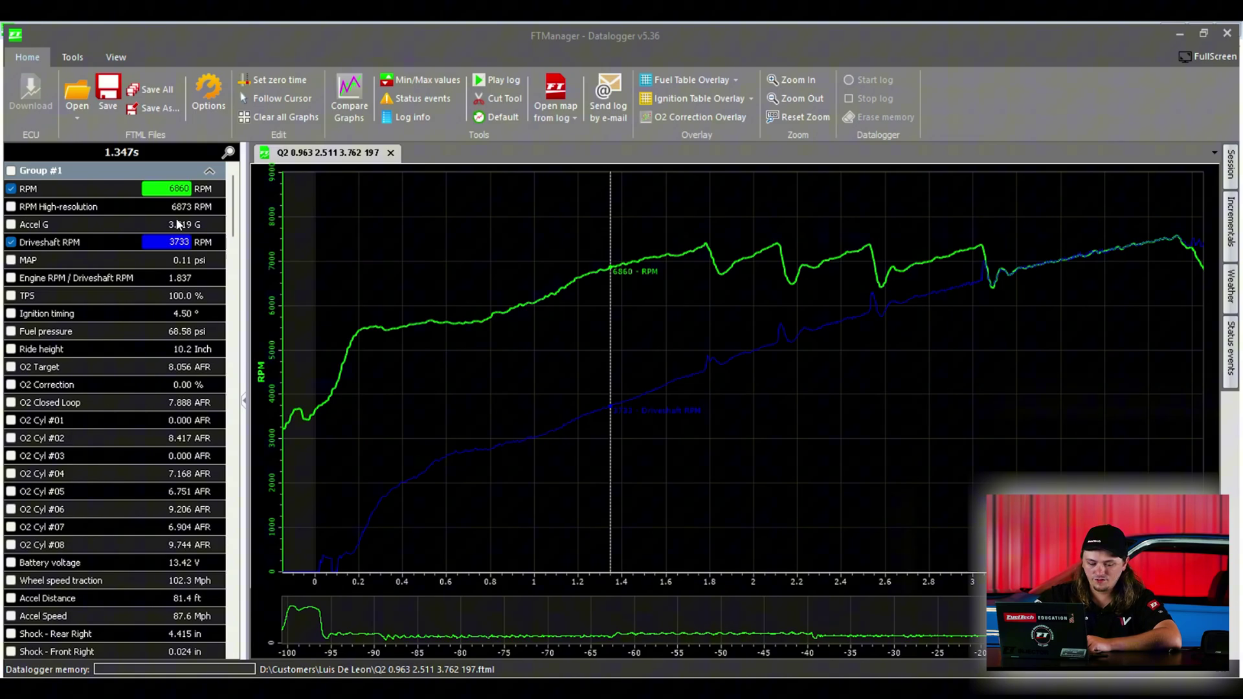
Step: Filter channels by 'shock' and plot Shock - Rear Right and Shock - Front Right
click(229, 154)
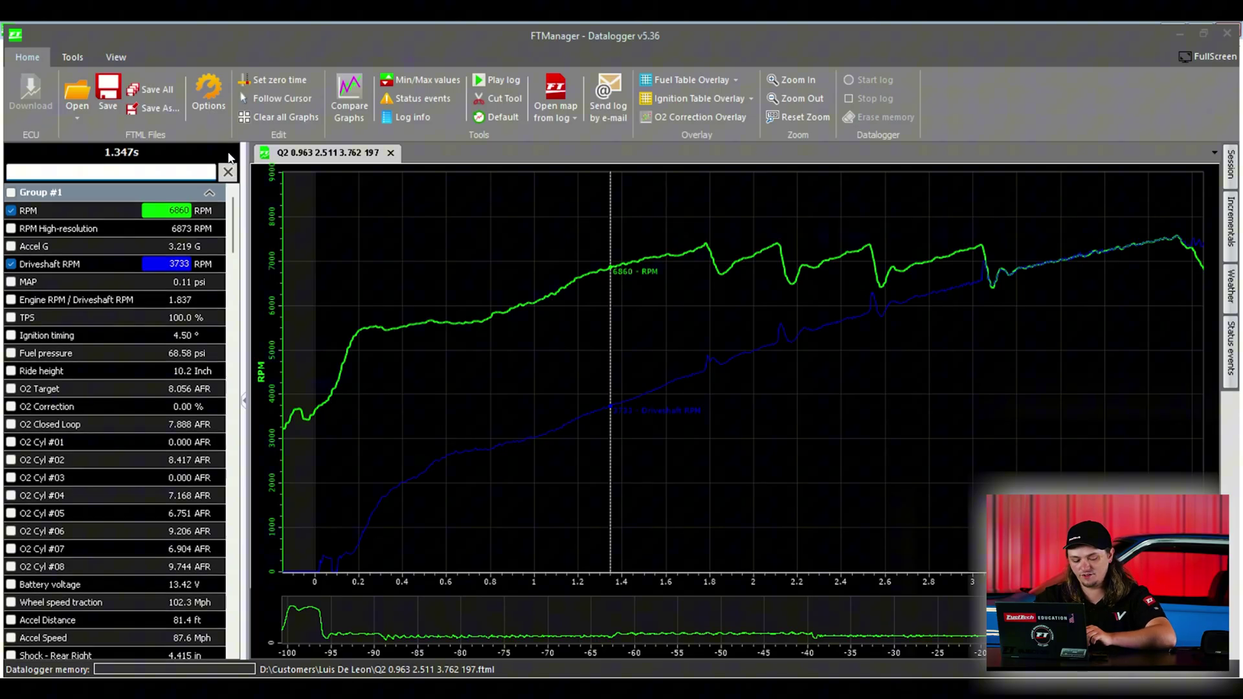
text(shock)
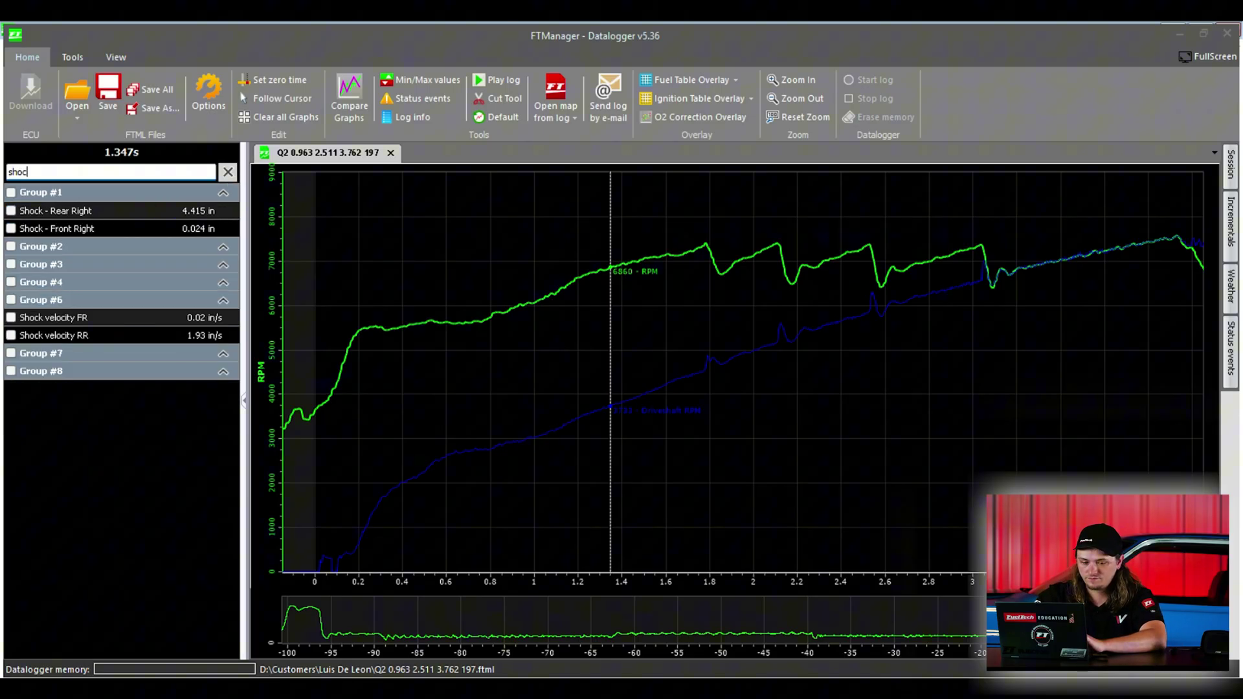
click(11, 211)
click(12, 229)
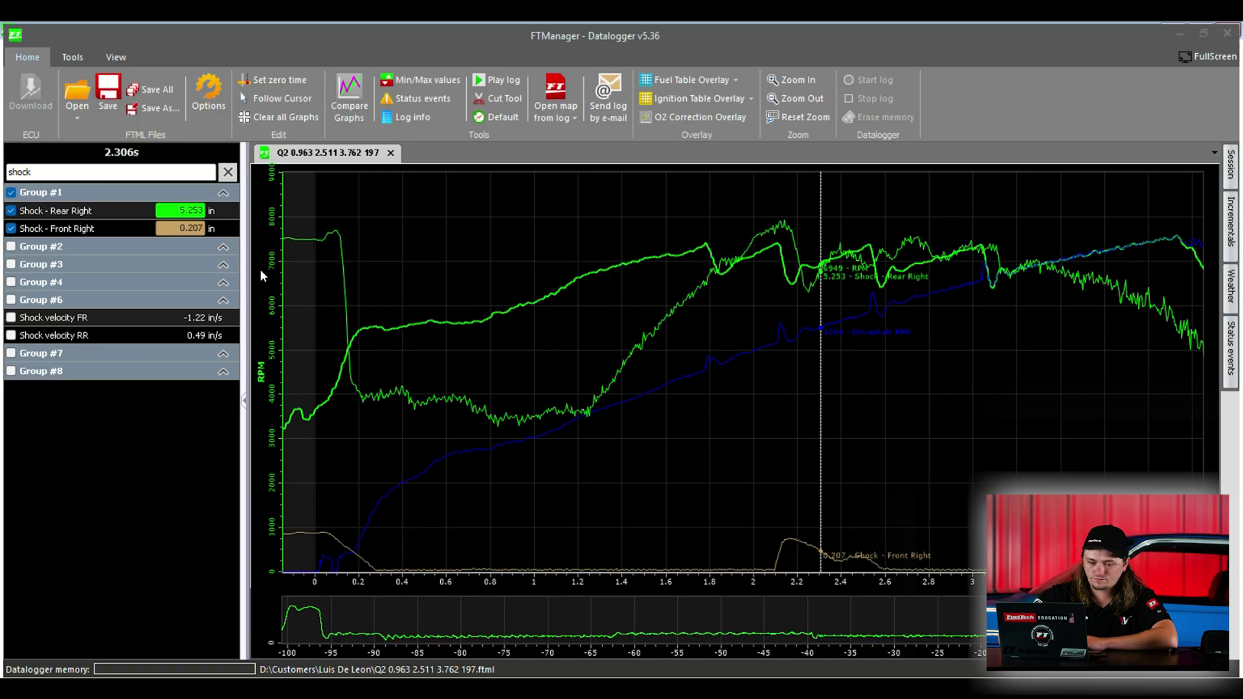
click(115, 210)
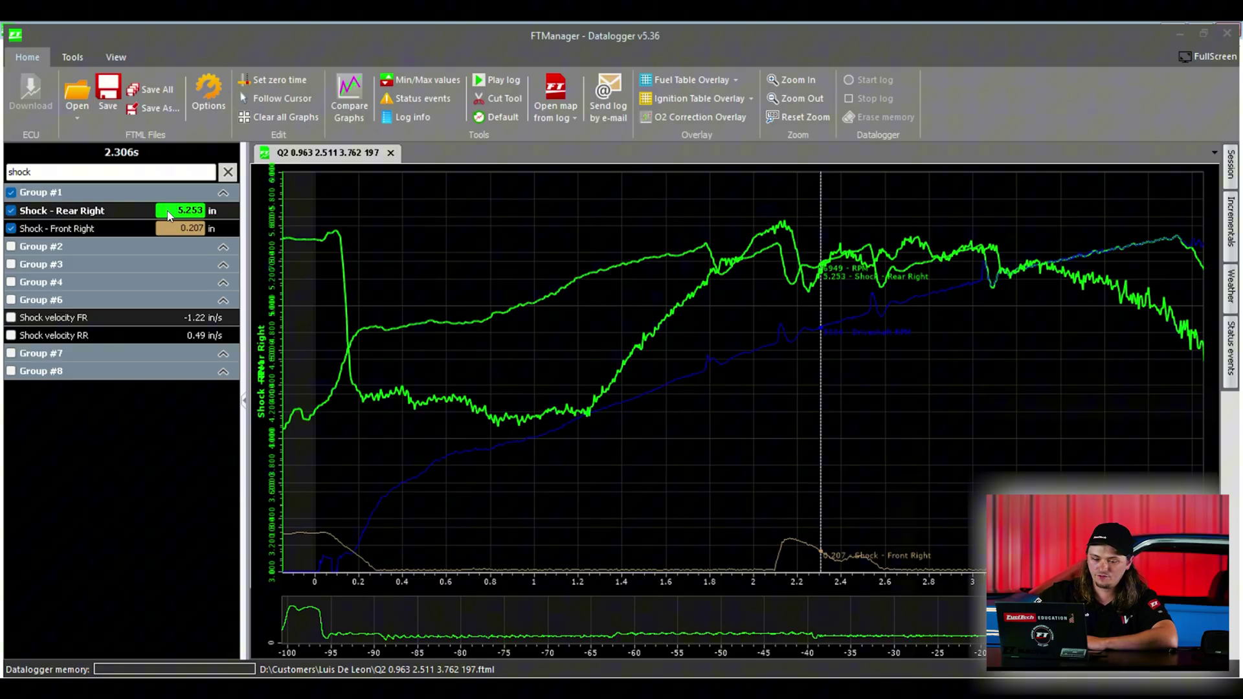
Step: Cycle the Rear Right trace through red, blue, green and magenta, then unplot it
click(169, 216)
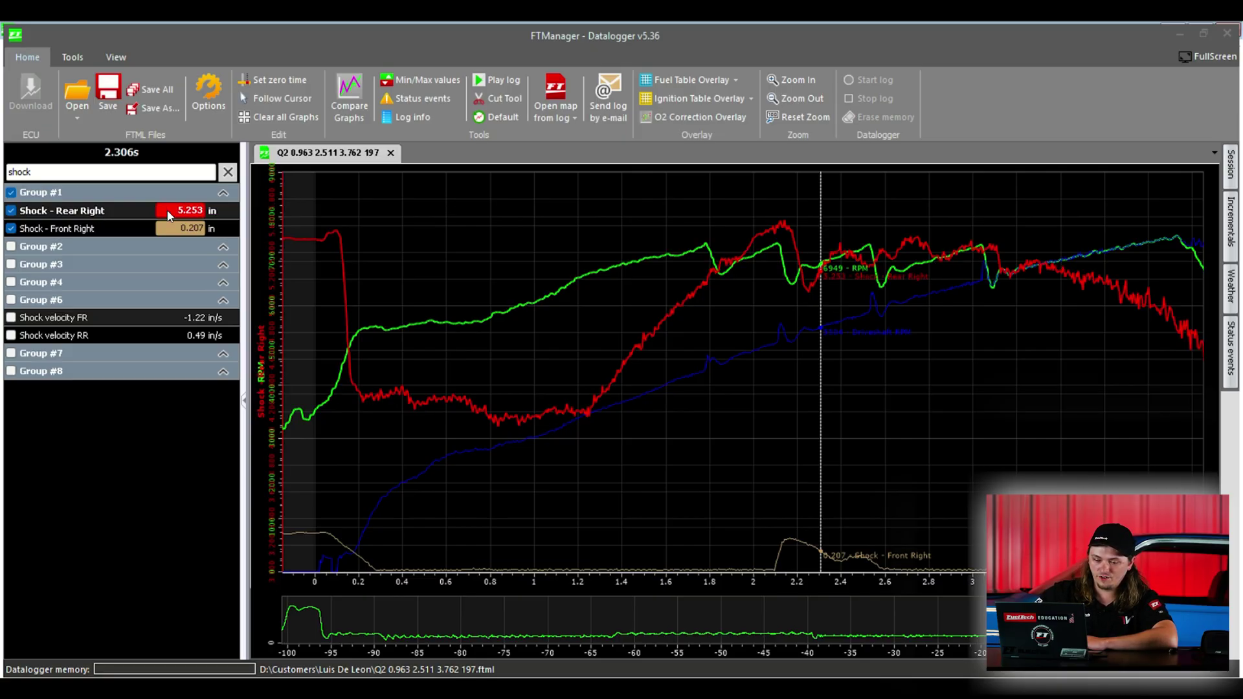
click(170, 216)
click(170, 216)
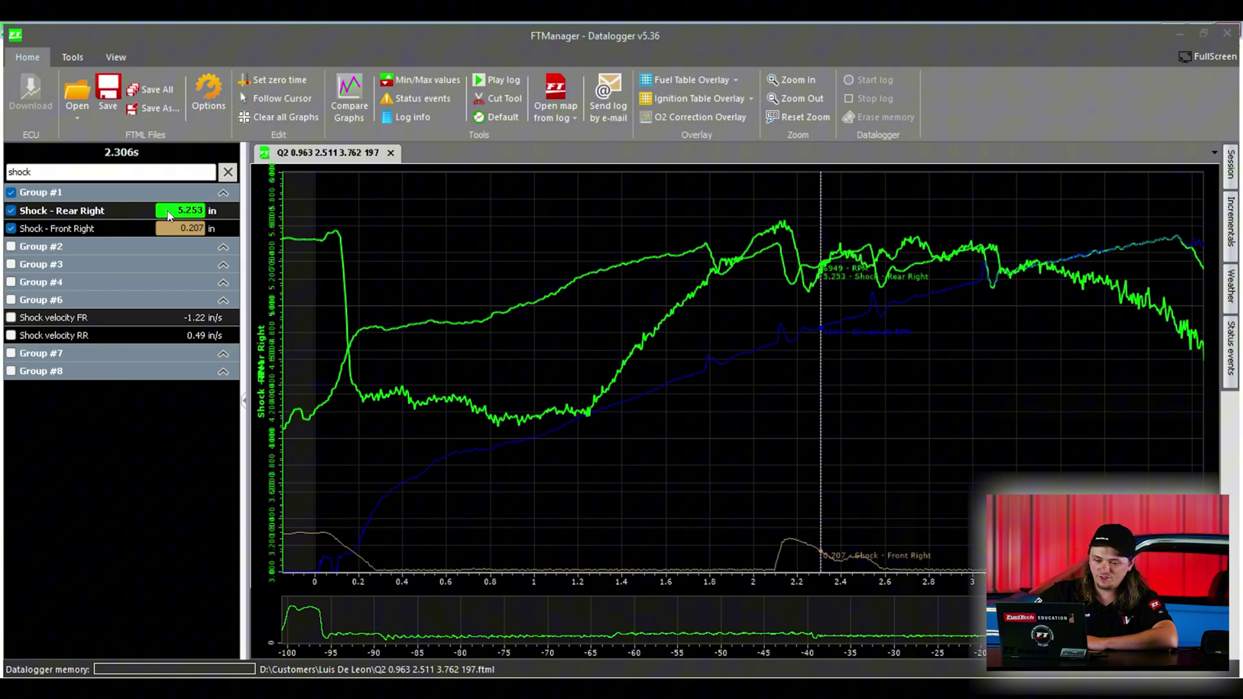
click(169, 215)
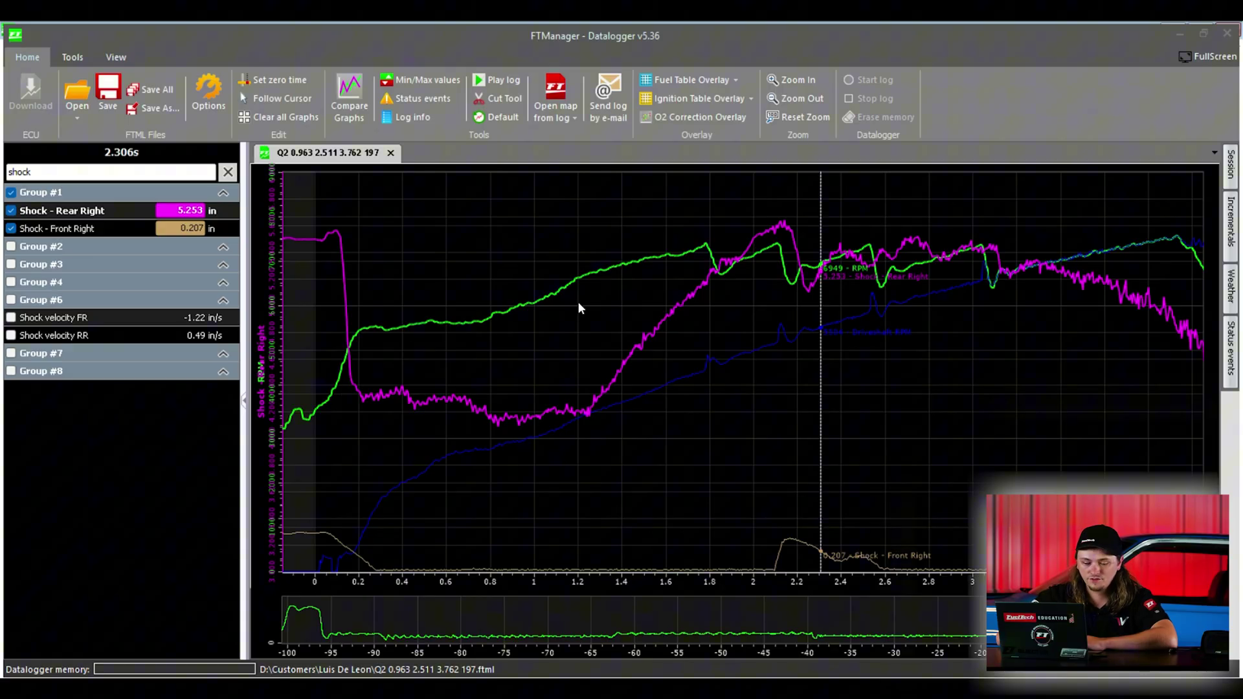
click(11, 215)
Step: Unplot Shock - Front Right, search channels for 'pressu', and set the cursor to 0.536 s
click(11, 229)
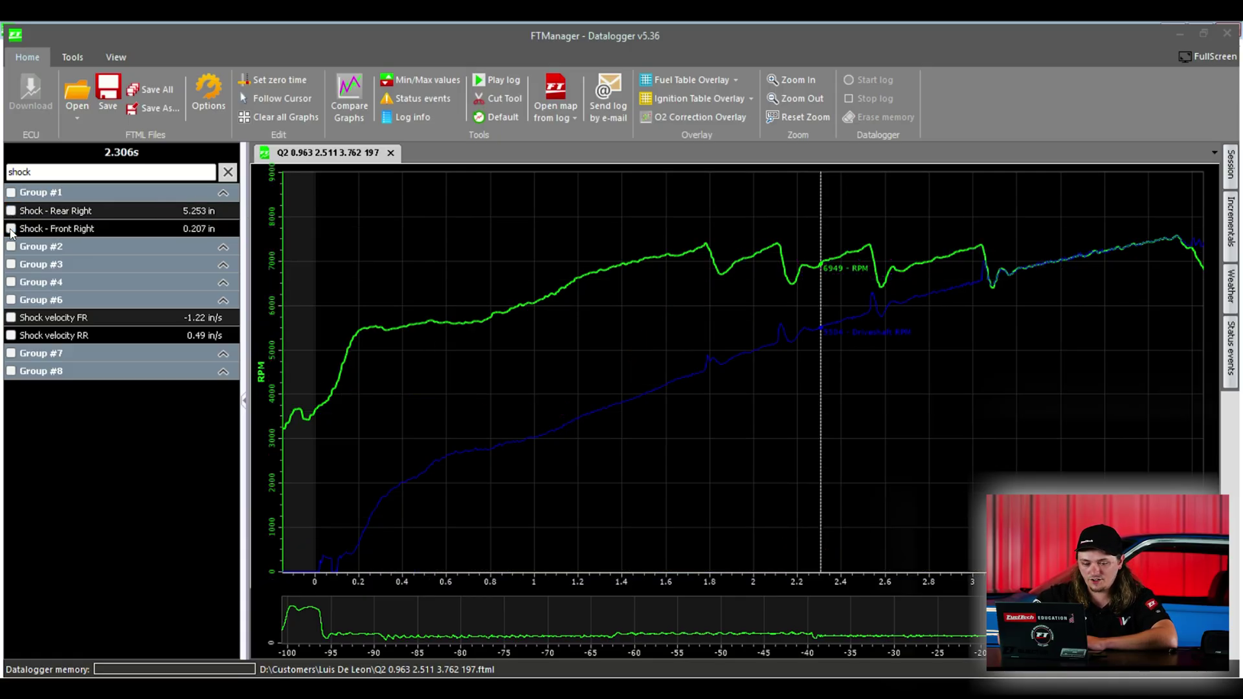
click(65, 172)
key(BackSpace)
key(BackSpace)
key(BackSpace)
key(BackSpace)
key(BackSpace)
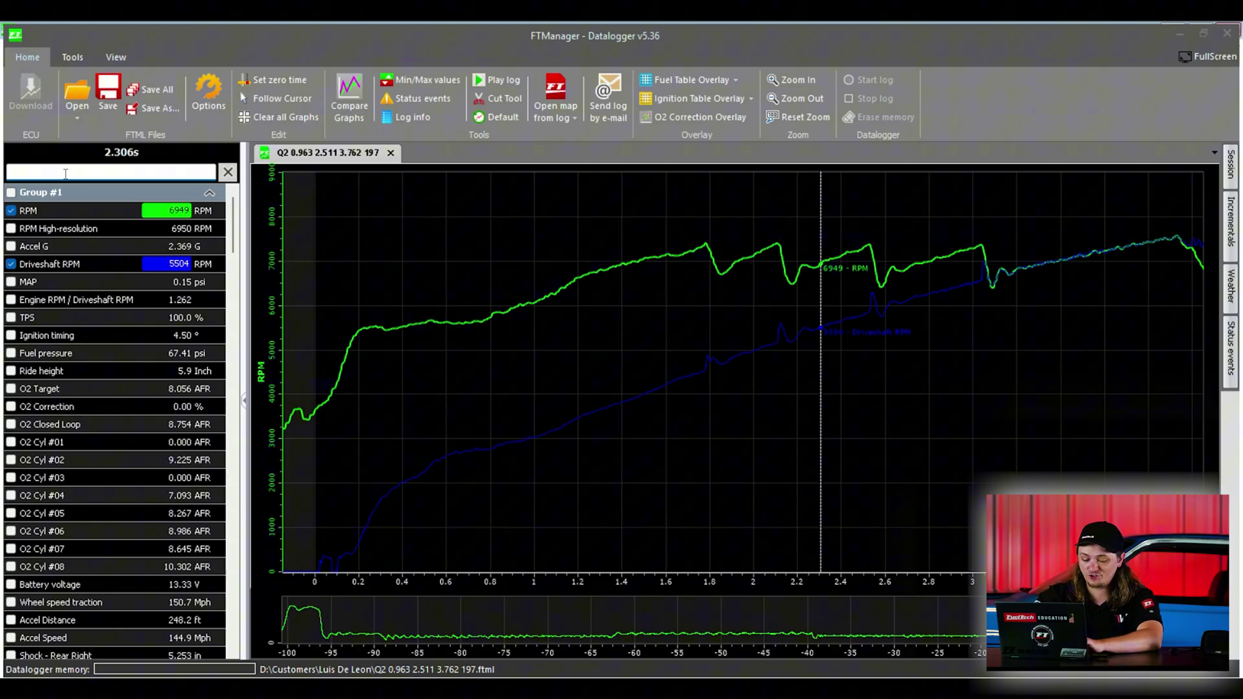
text(pressu)
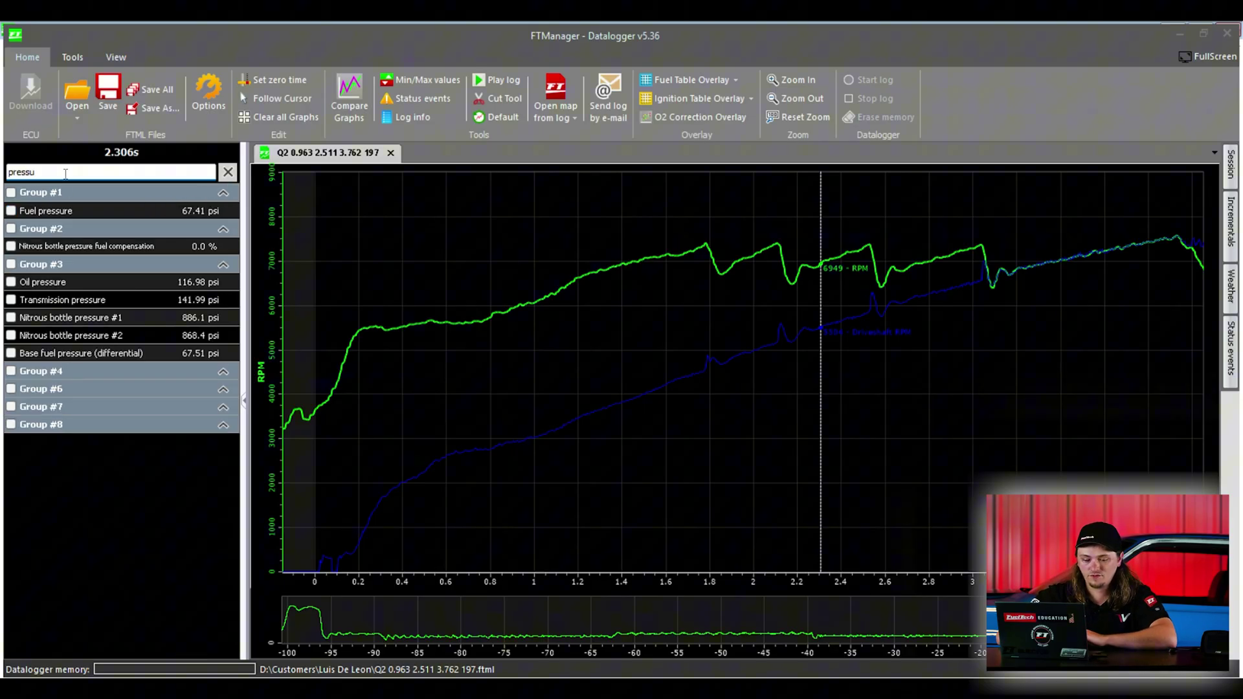
click(431, 383)
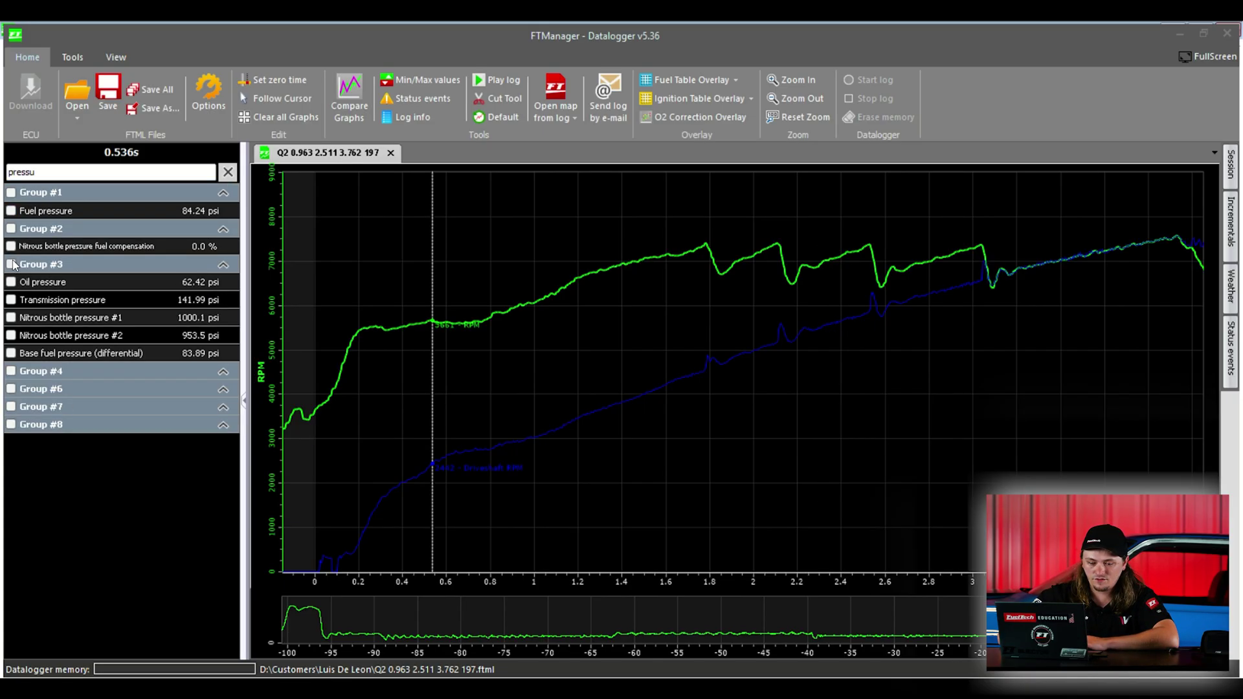
Step: Briefly plot Fuel pressure, plot Nitrous bottle pressure #1 in red, then clear the search
click(10, 211)
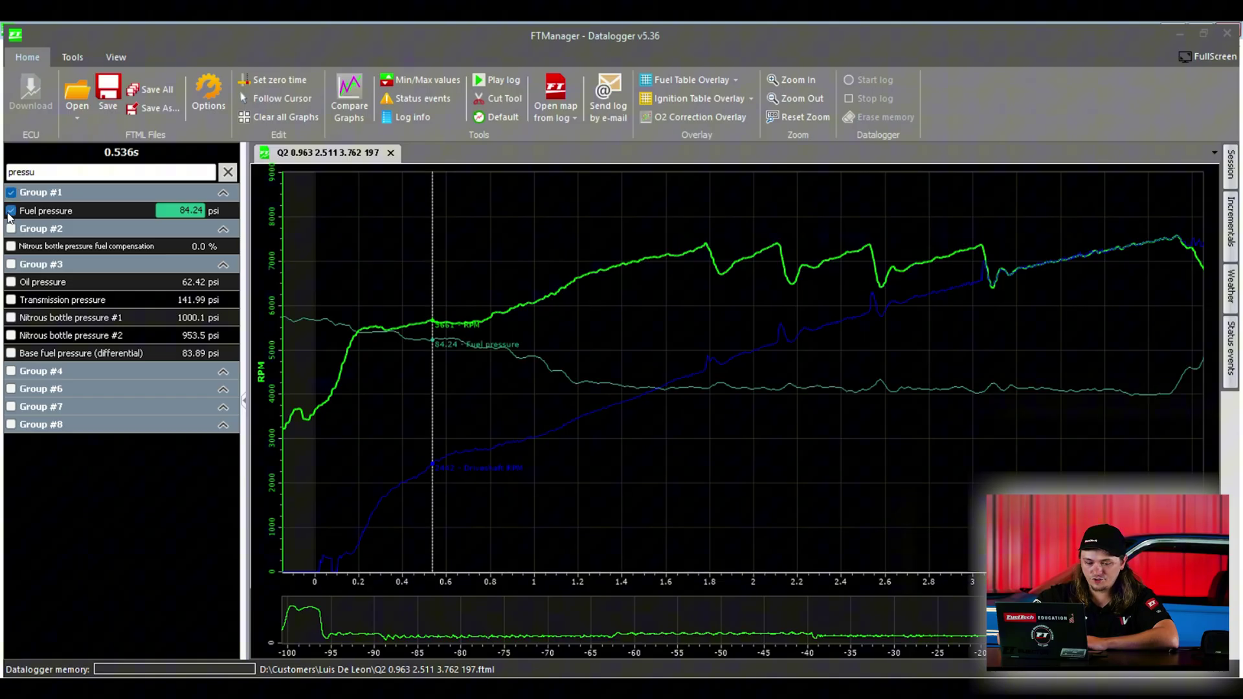
click(10, 211)
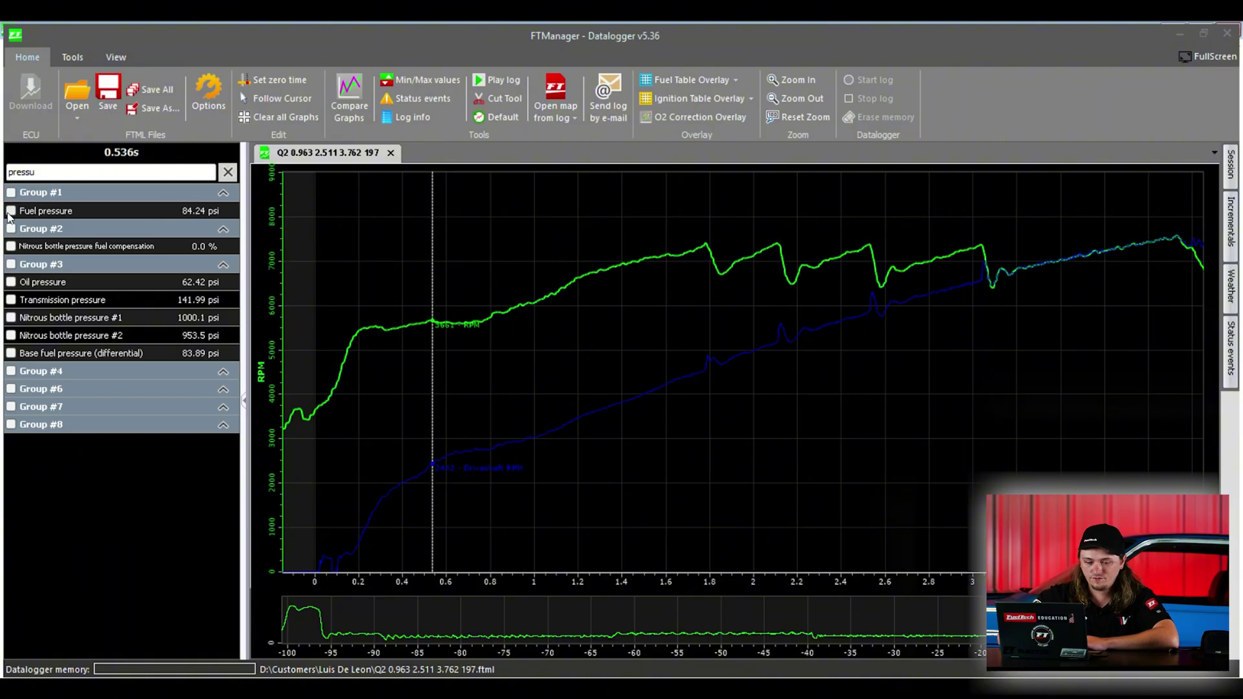
click(11, 318)
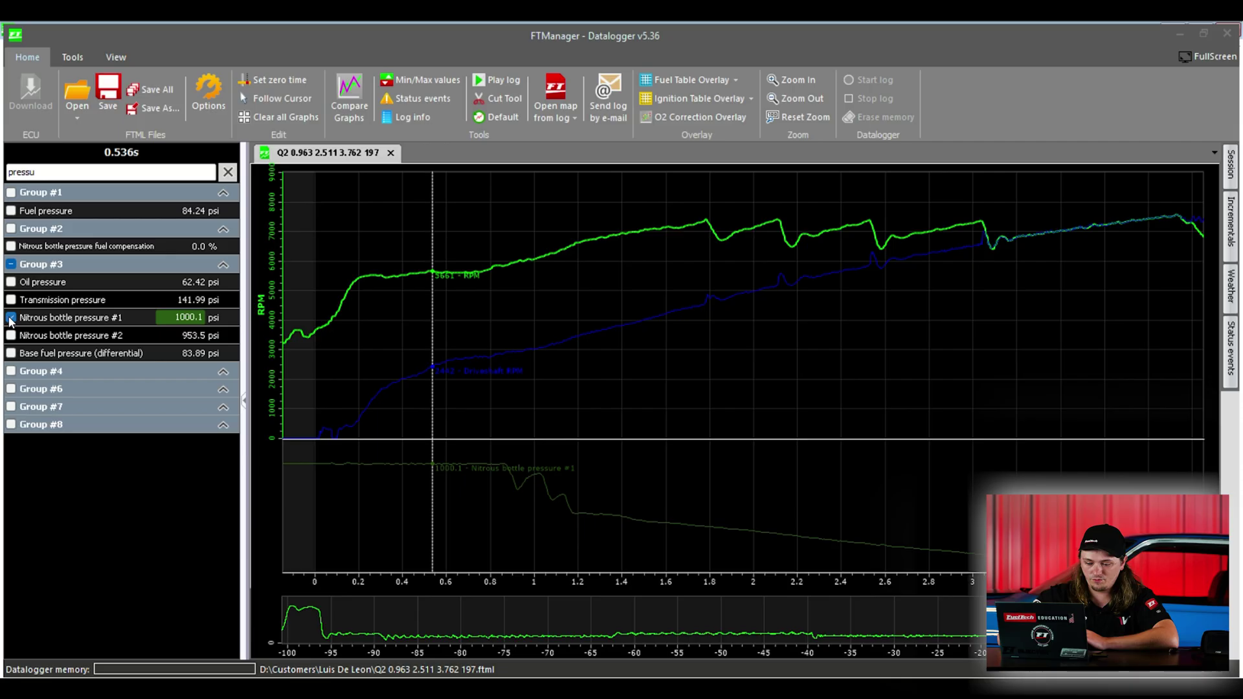
click(60, 318)
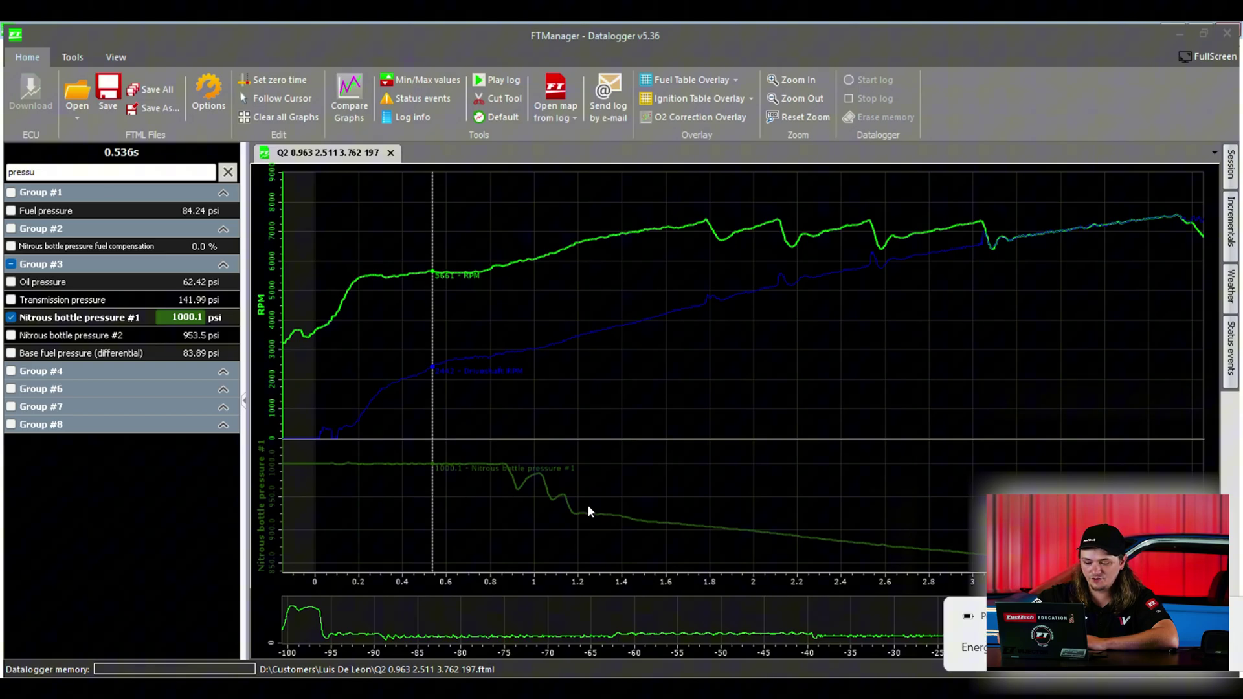
click(169, 319)
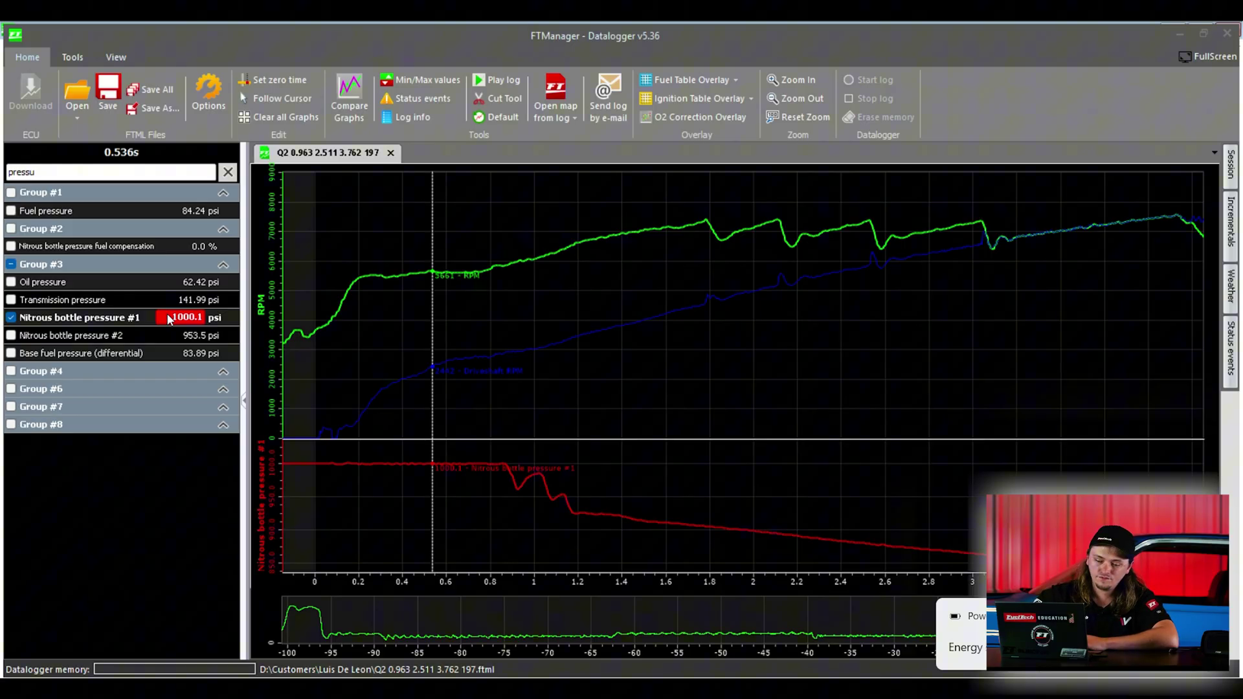
double_click(67, 169)
key(BackSpace)
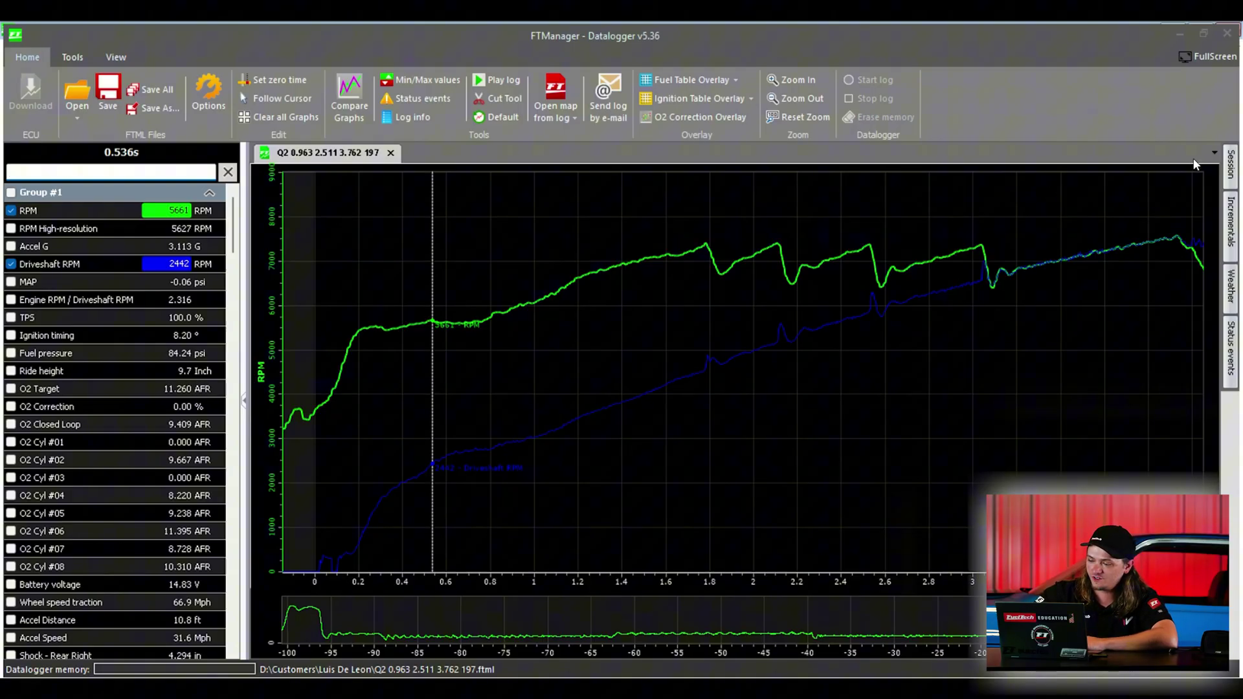
Step: Open the Log info dialog for the Q2 log from the Session panel
click(1232, 168)
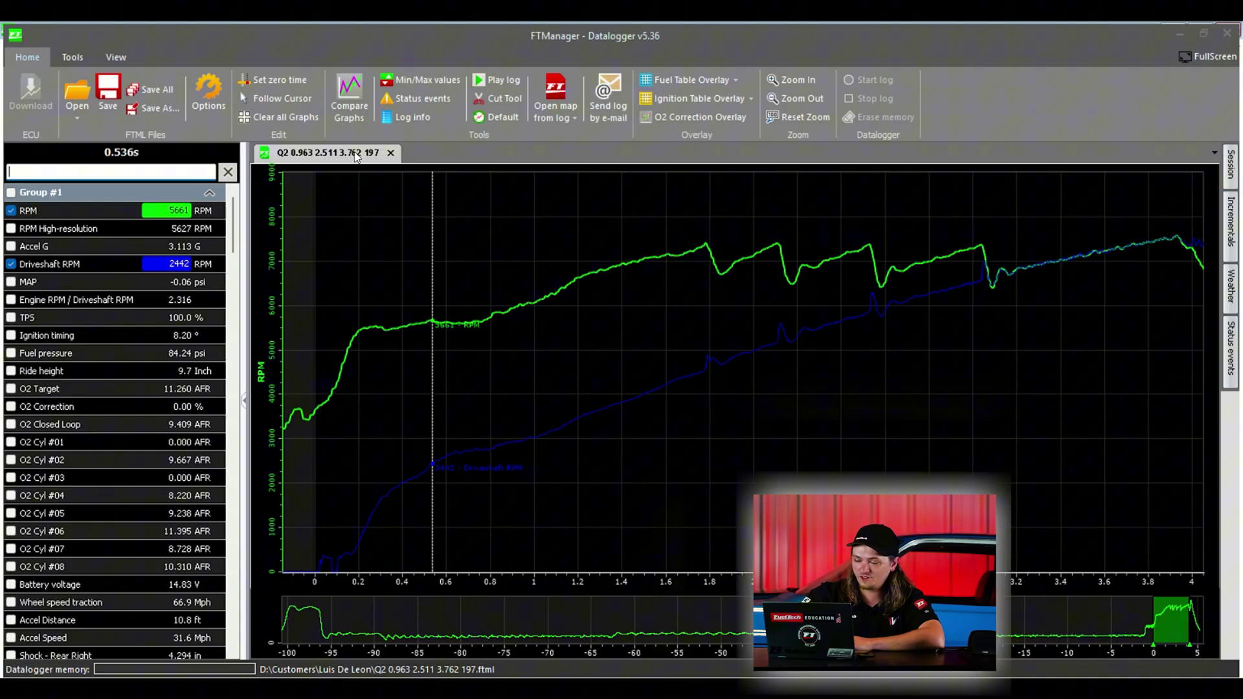
click(1232, 167)
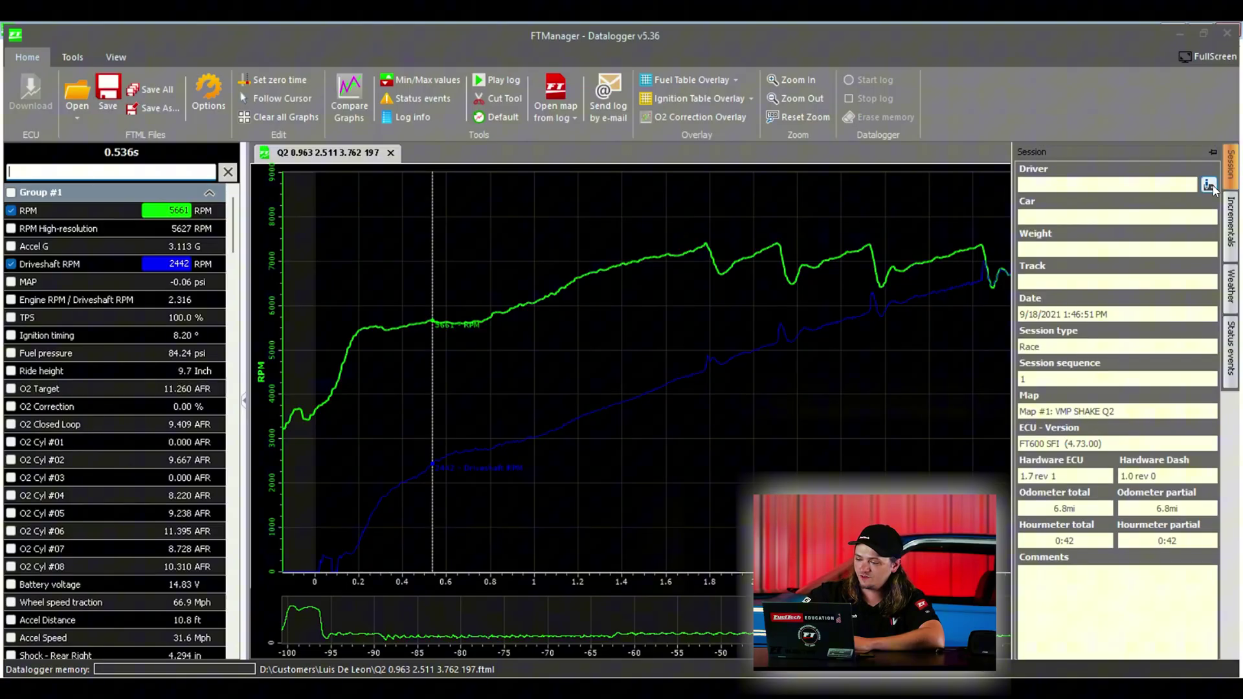
click(1210, 185)
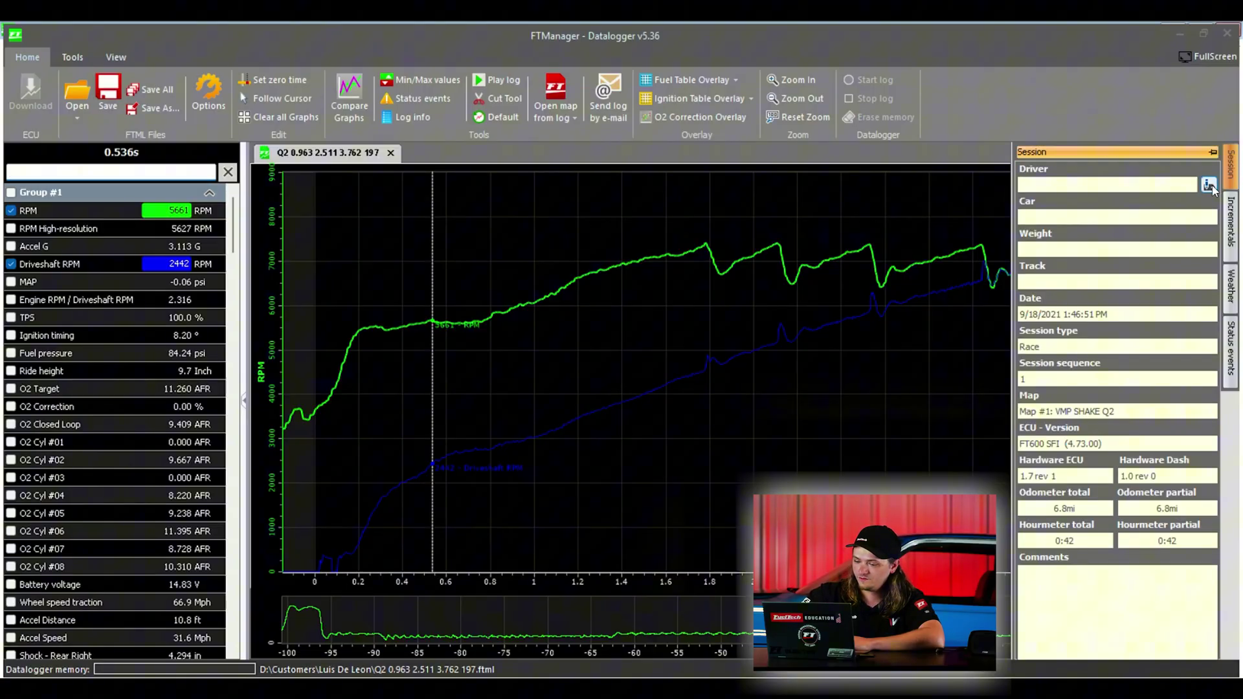
click(1209, 185)
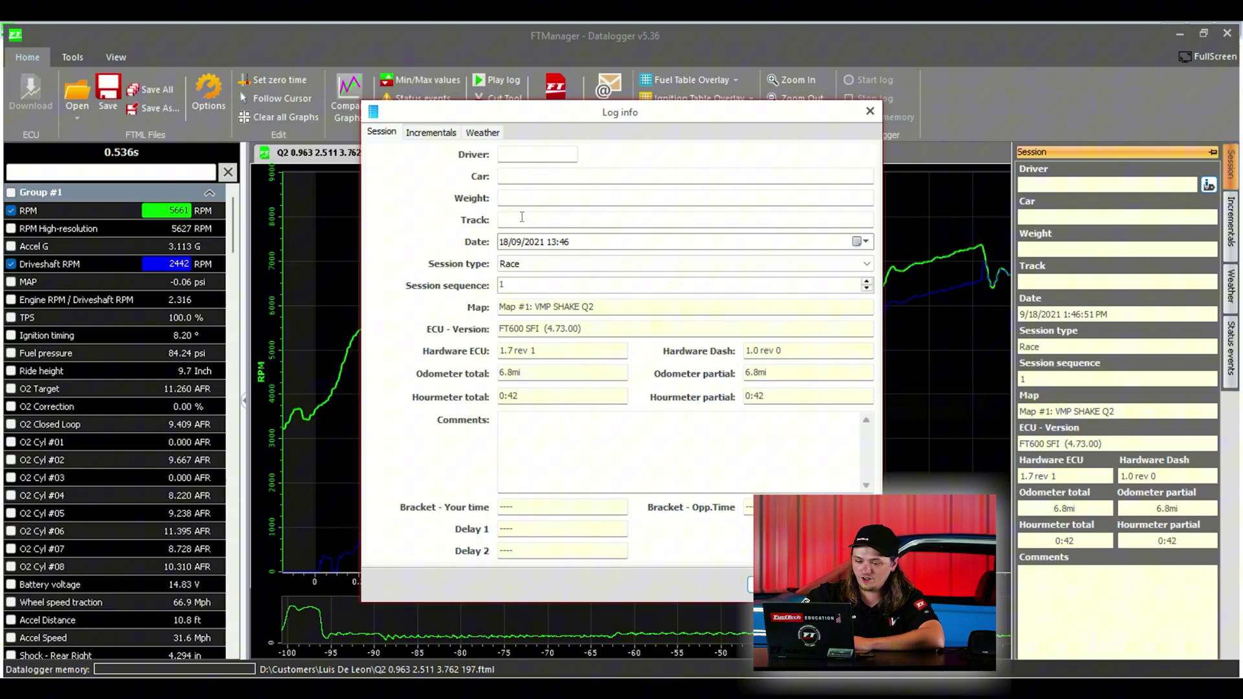
Step: On the Incrementals tab, enter 0.963 as the 60ft time
click(428, 134)
drag(525, 112, 678, 138)
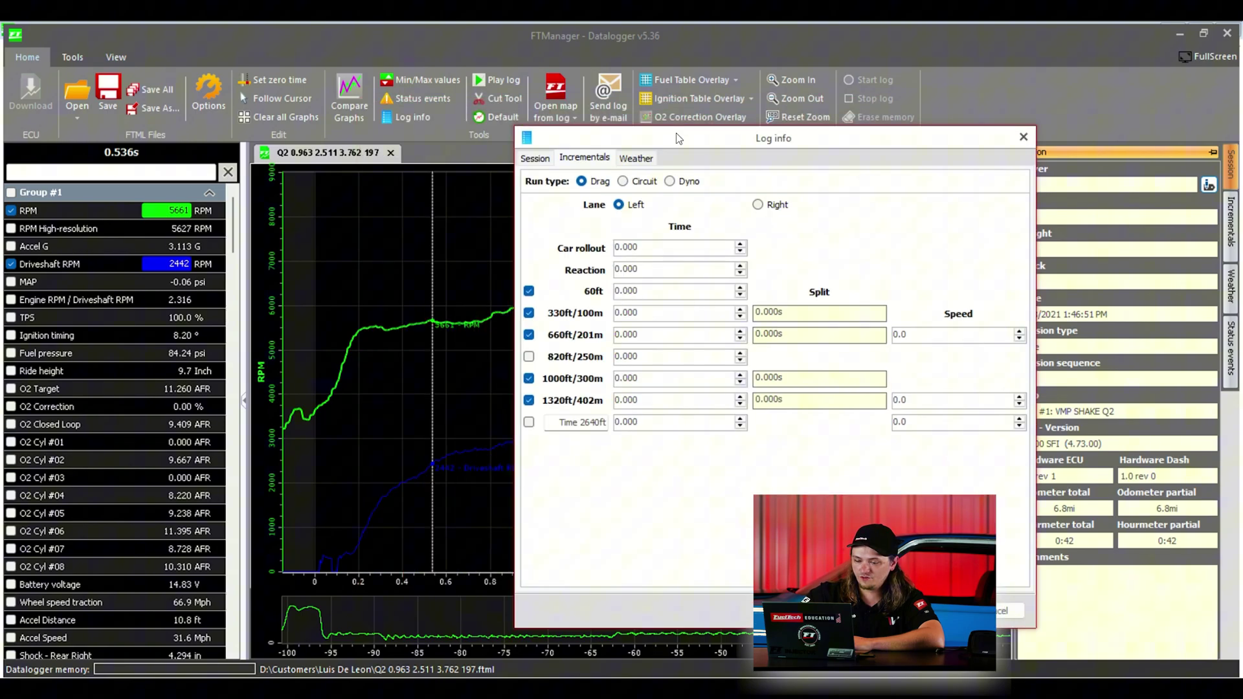
click(646, 295)
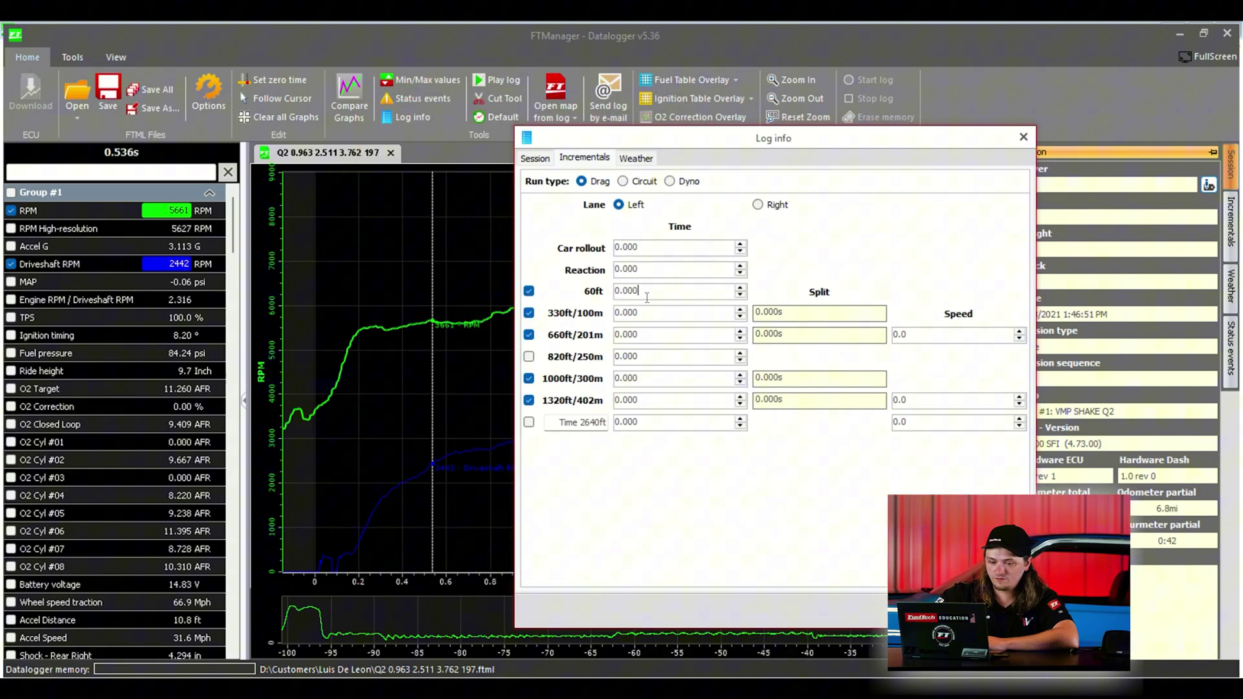
double_click(646, 295)
text(.963)
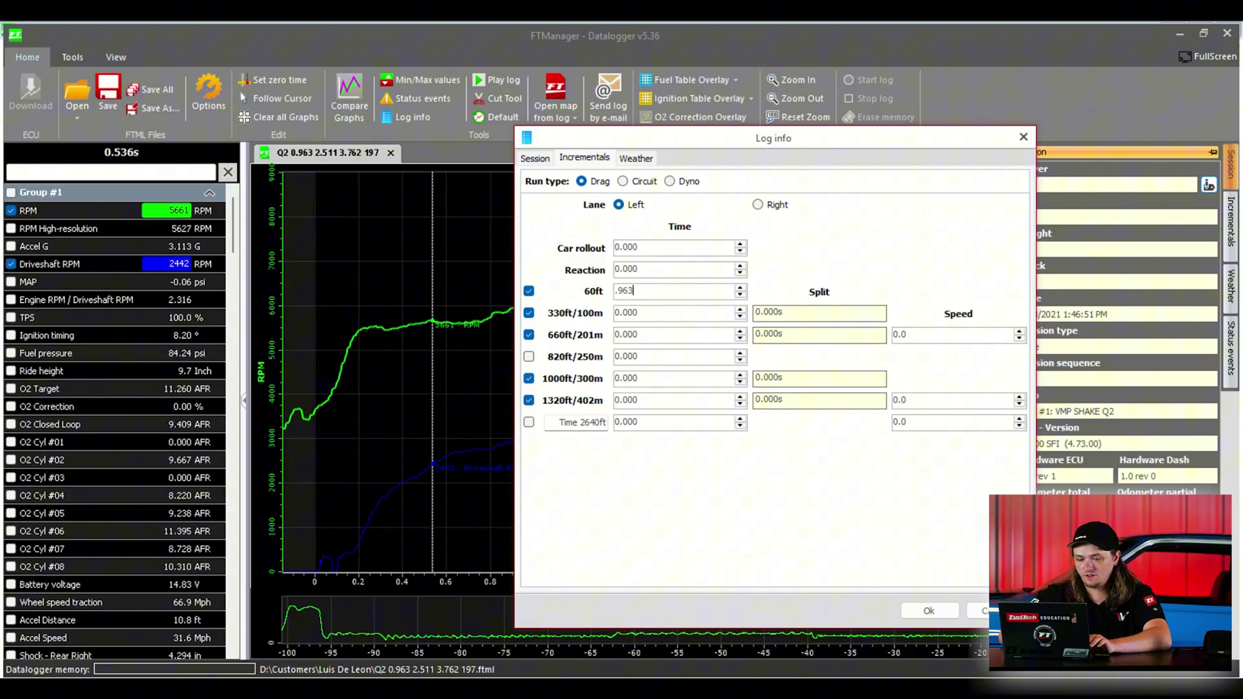
click(656, 312)
Step: Enter 2.511 for 330ft, 3.762 for 660ft and 197 for the speed
drag(656, 312, 612, 313)
text(2.511)
key(Tab)
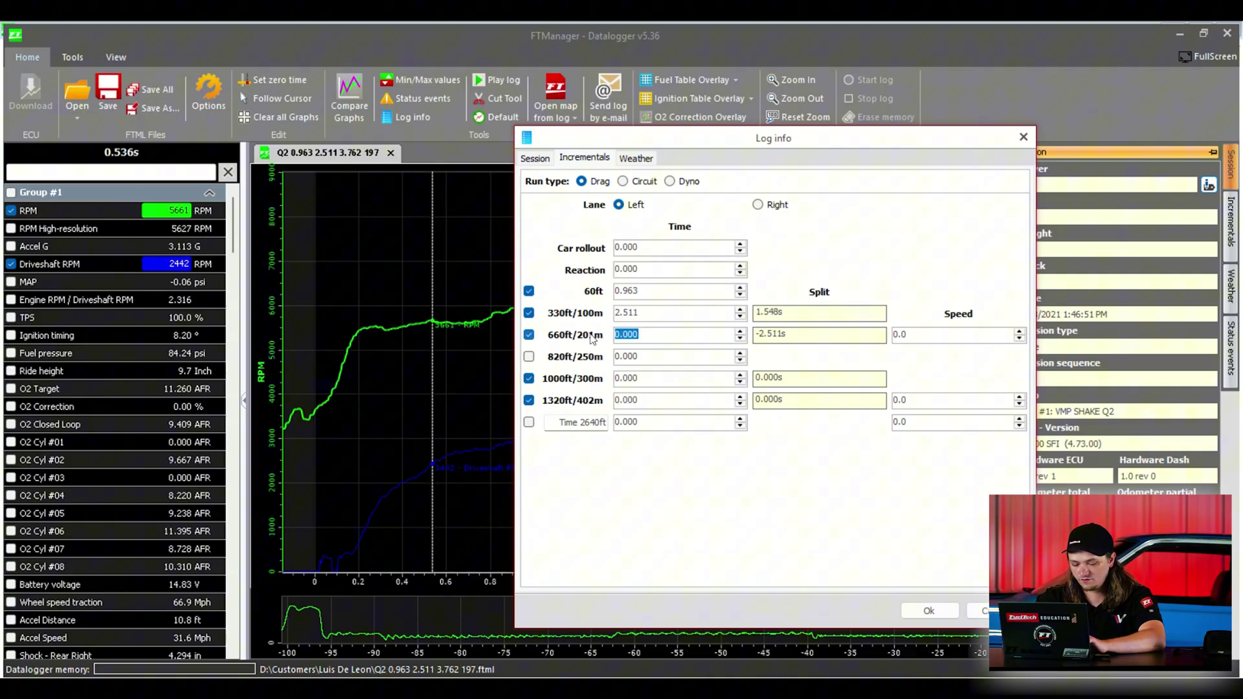
text(3.76)
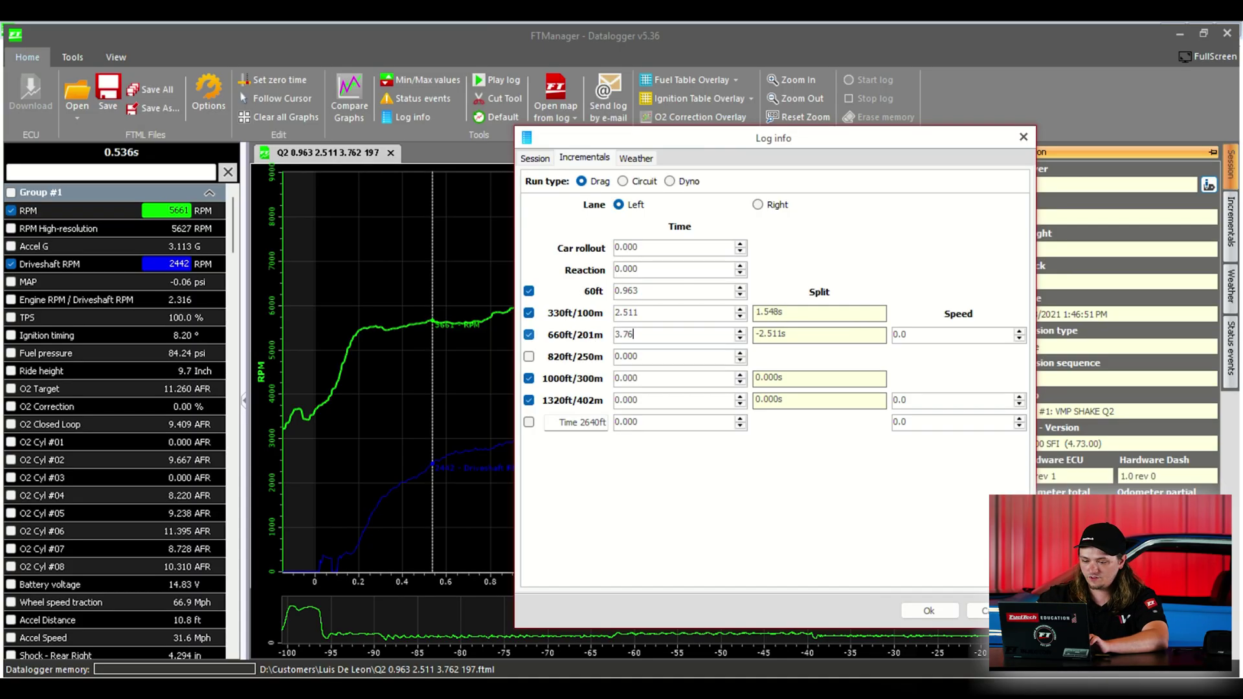
text(2)
click(900, 335)
drag(898, 336, 903, 335)
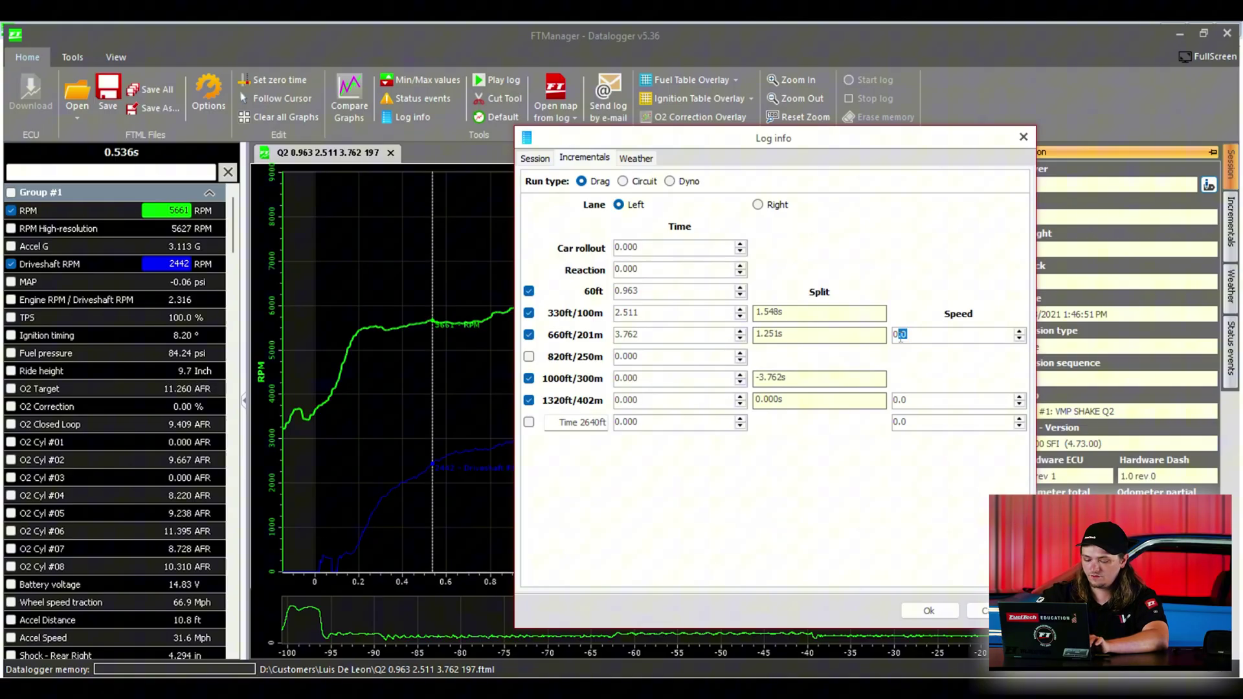
text(197)
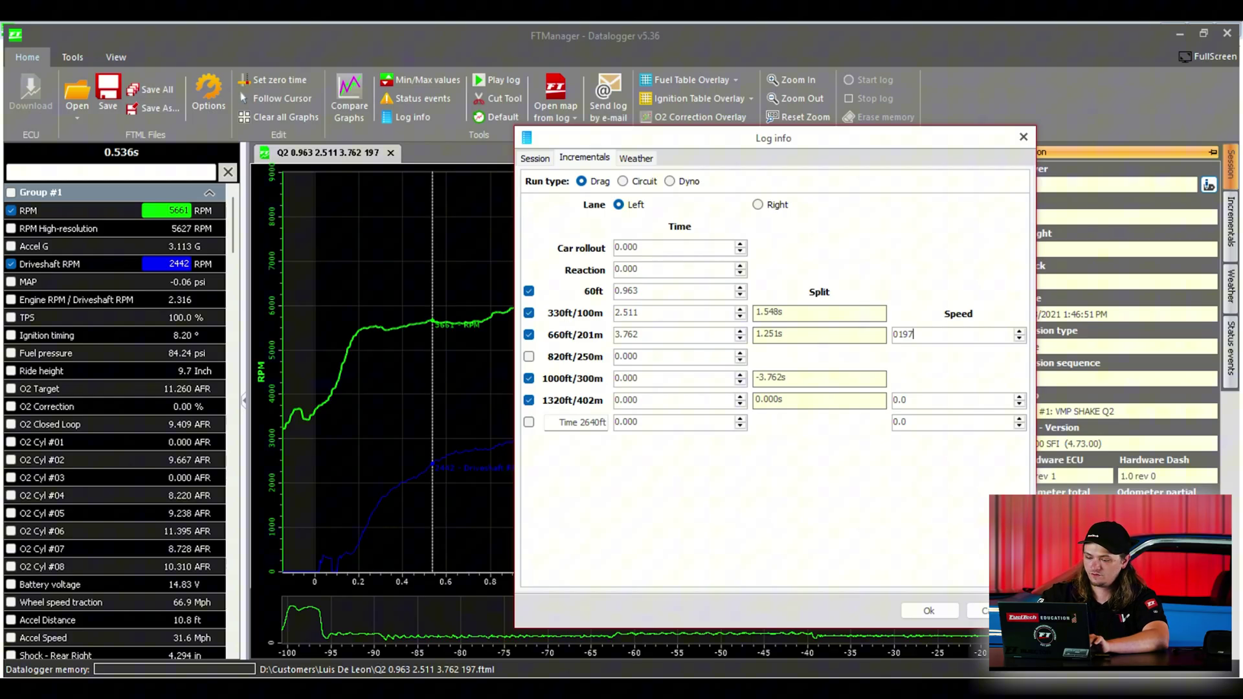
key(Left)
key(Left)
key(Left)
key(Left)
key(Delete)
key(End)
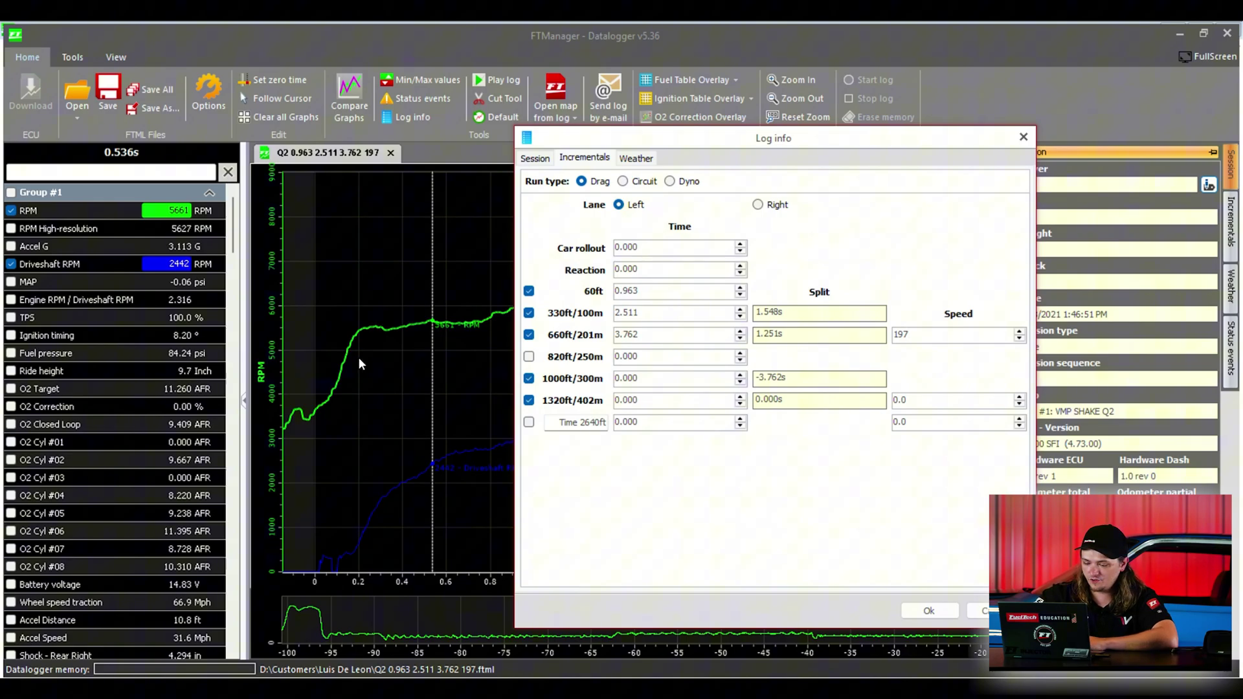
Step: Save the incrementals with Ok, then read the 60ft, 330ft and 660ft markers on the graph
click(908, 609)
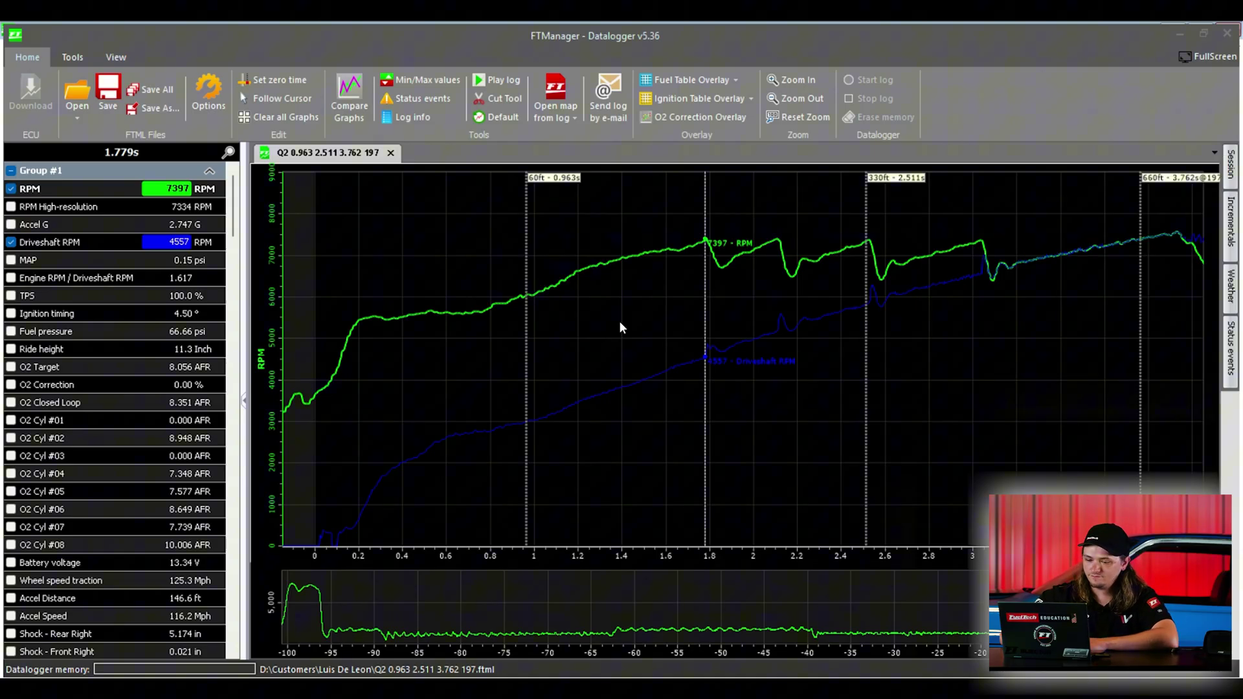
click(524, 302)
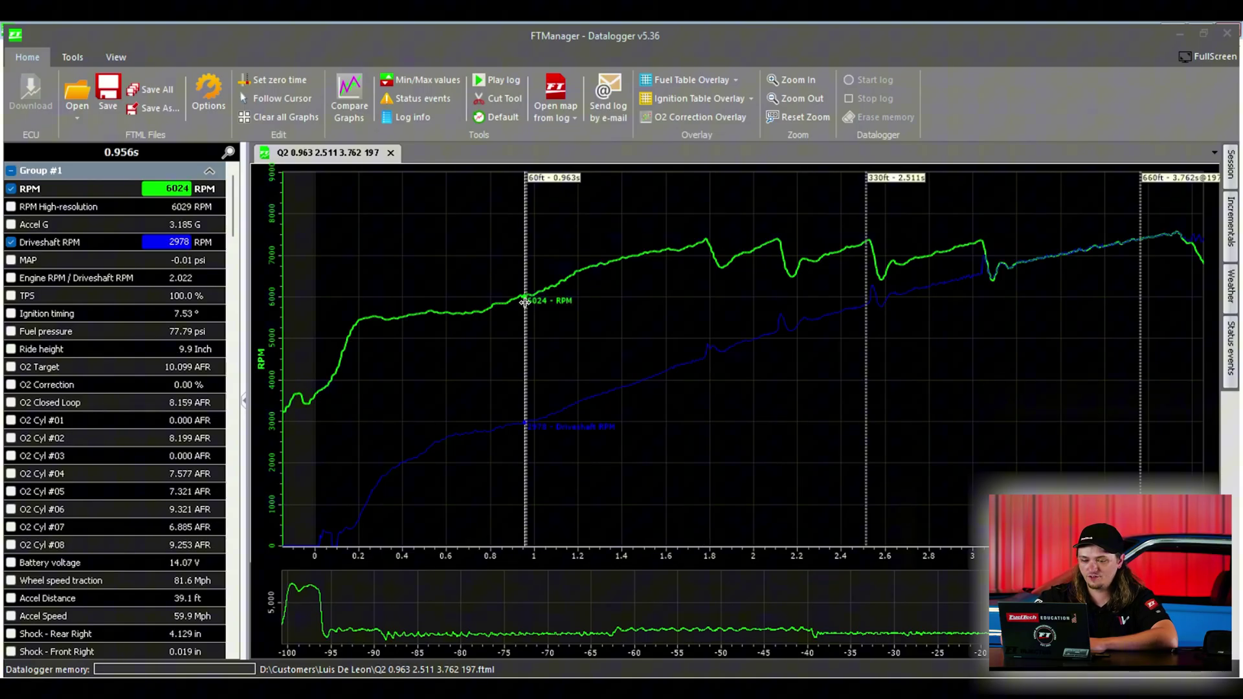
click(869, 251)
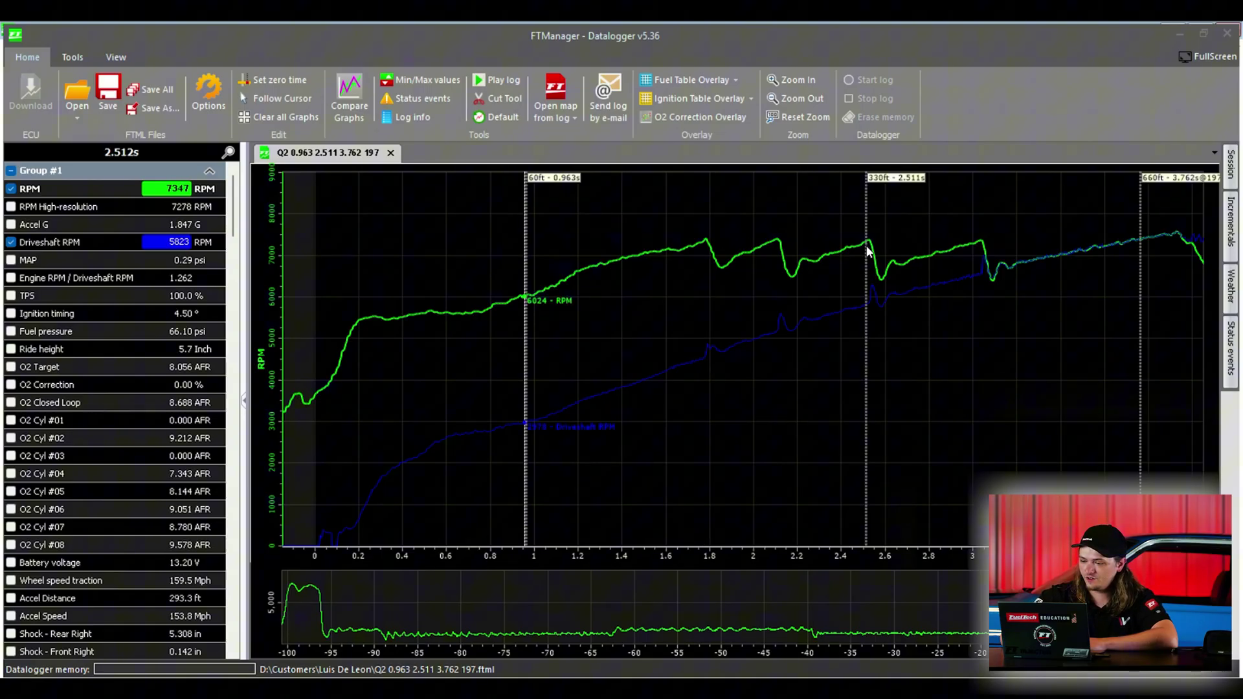
click(1138, 215)
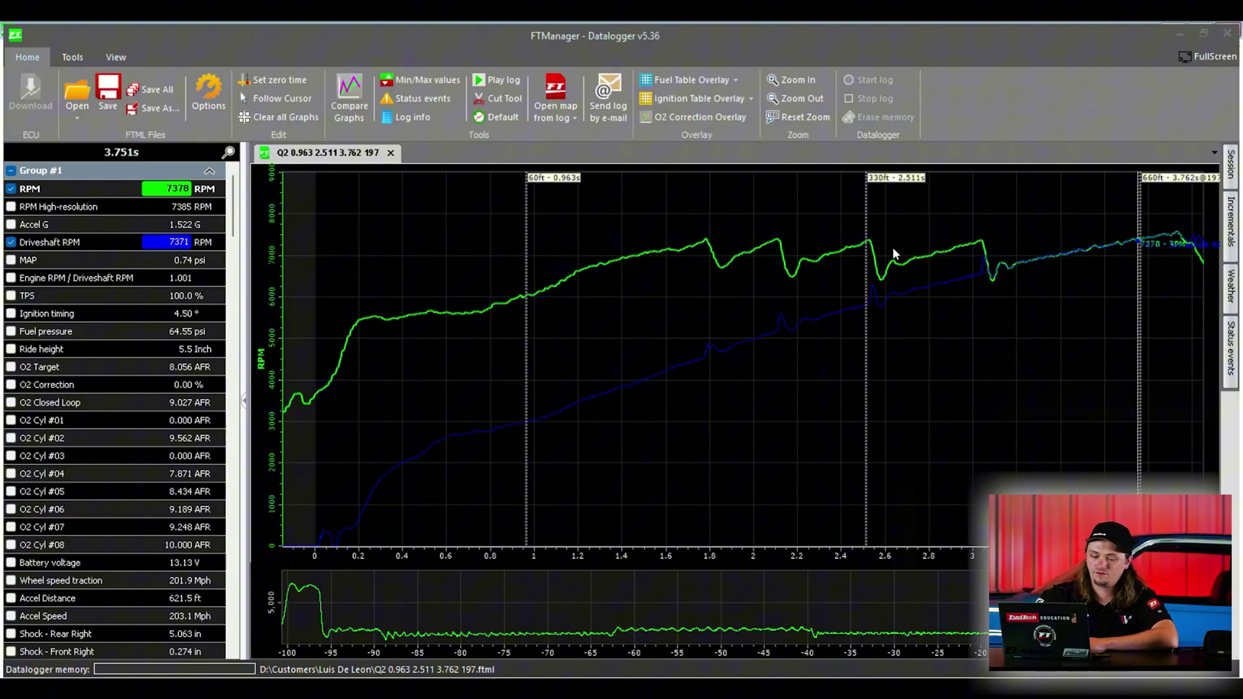
click(430, 238)
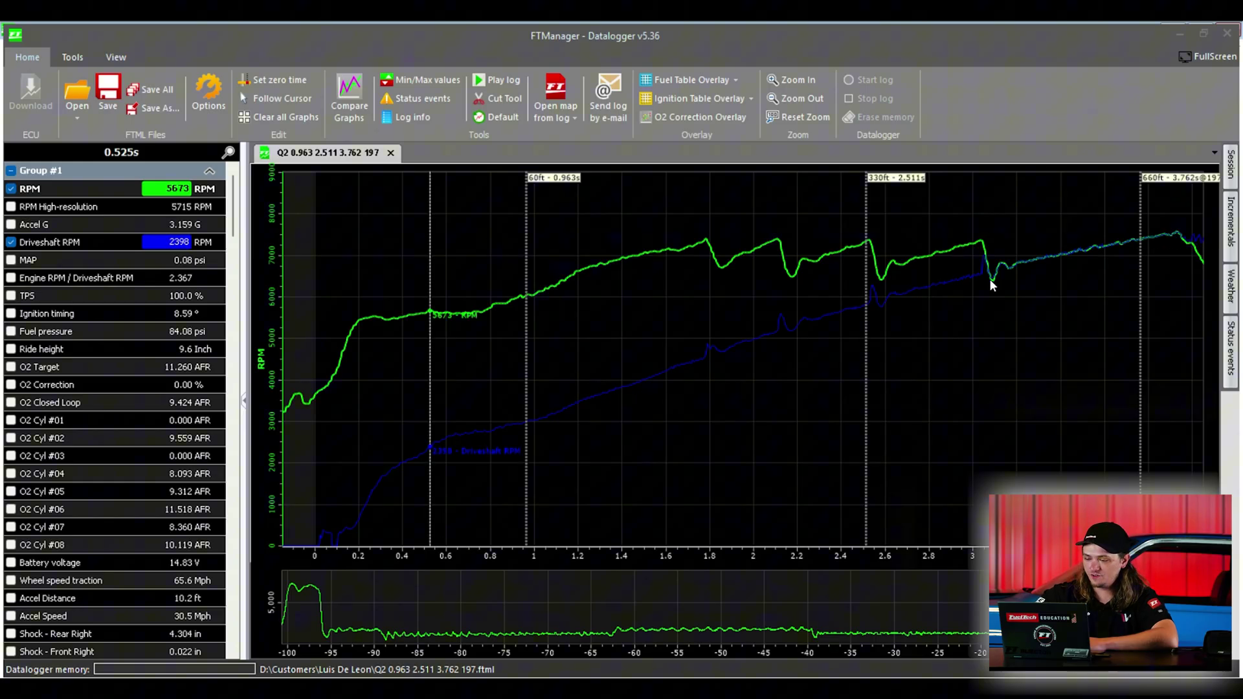
click(1230, 166)
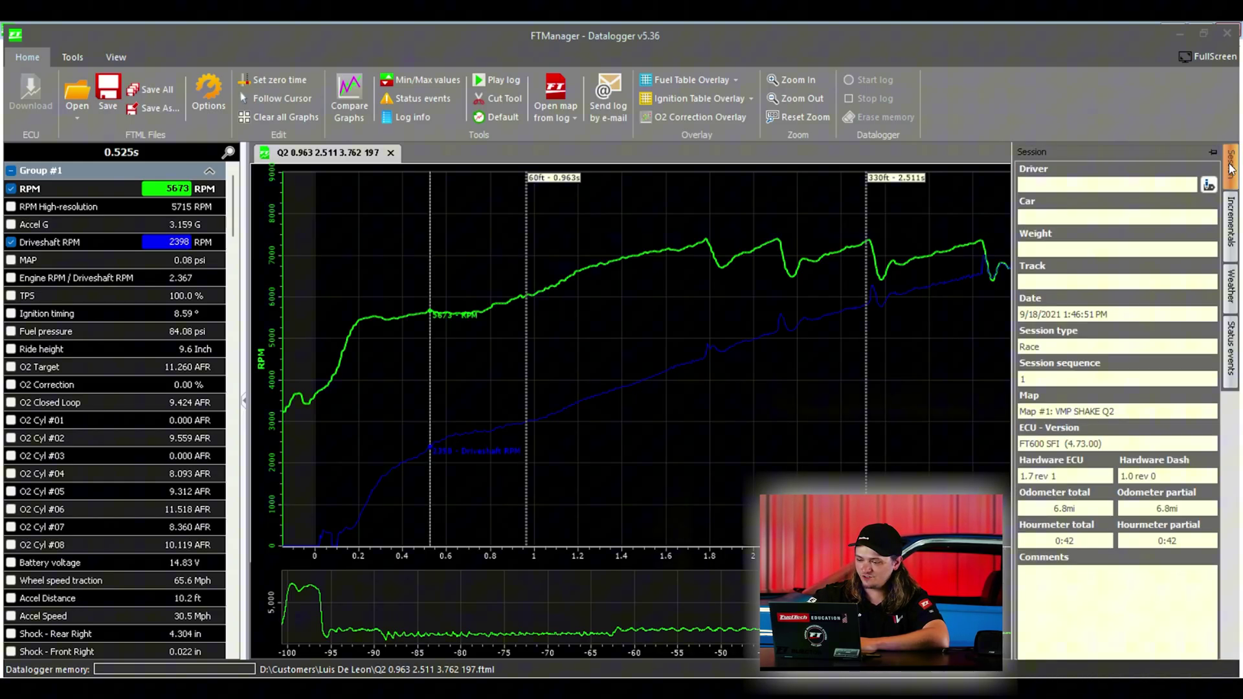
click(1232, 223)
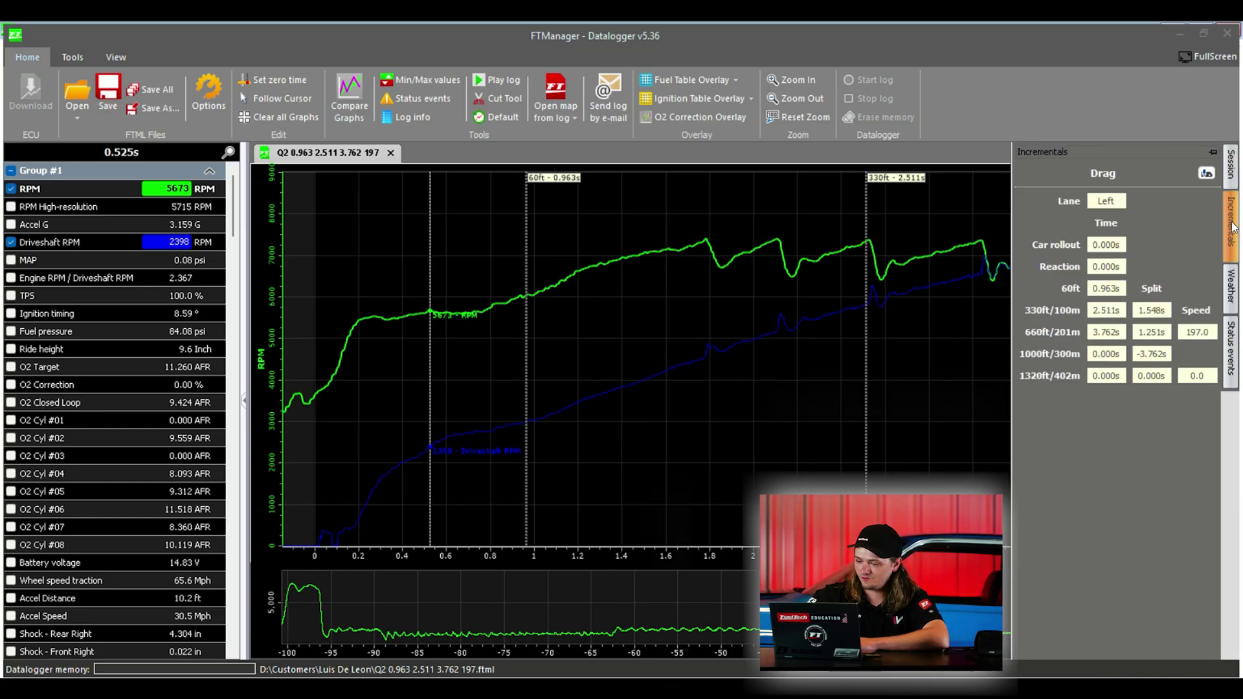
click(1231, 290)
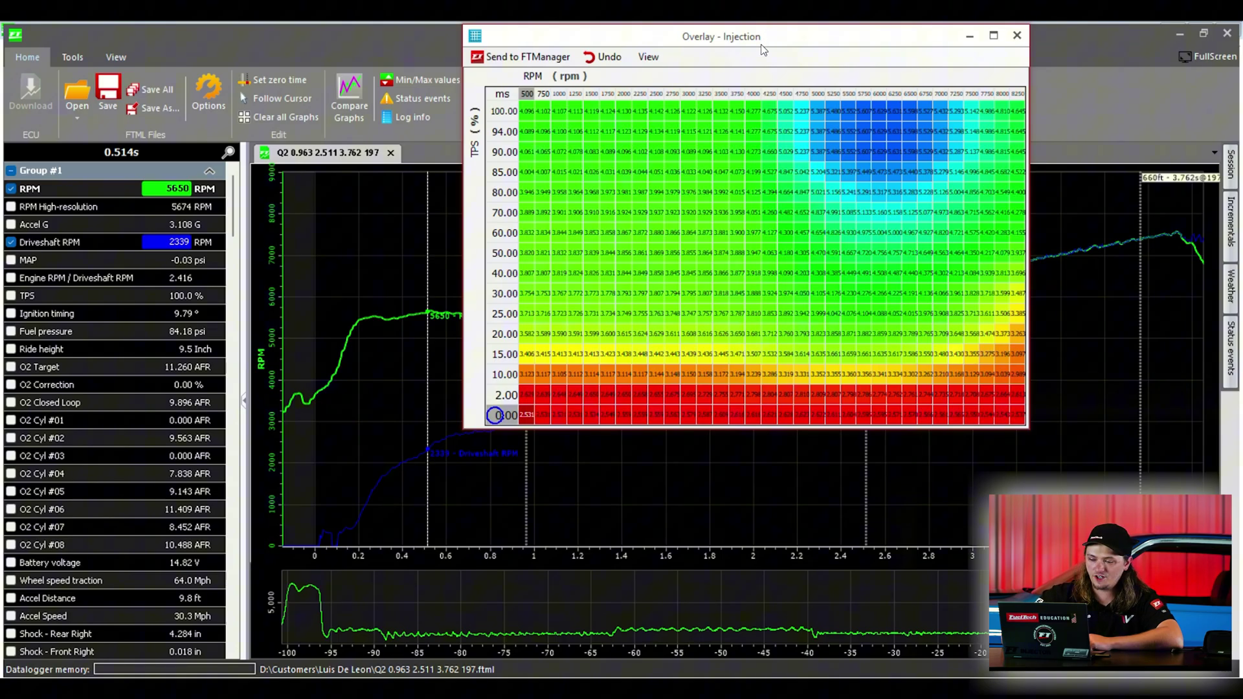
Step: Track the run's fuel cells from about 0.64 to 2.2 s, e.g. 100% TPS/6750 RPM, then close the overlay
drag(764, 50, 933, 57)
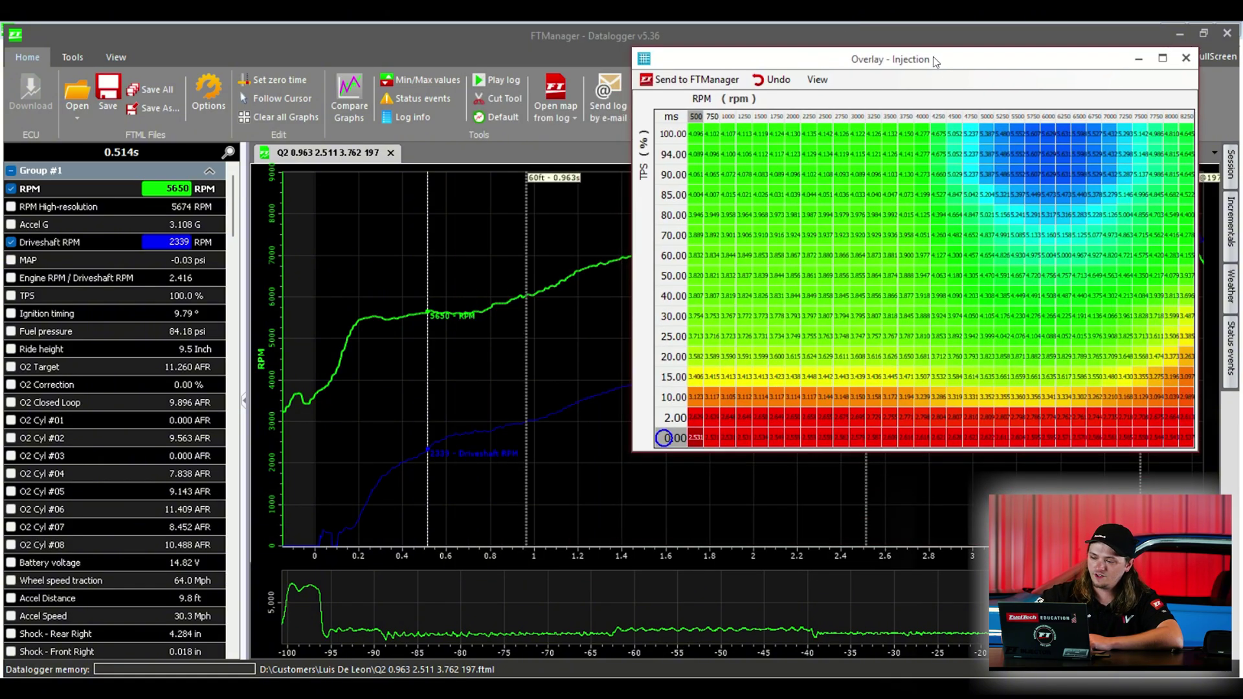
click(454, 361)
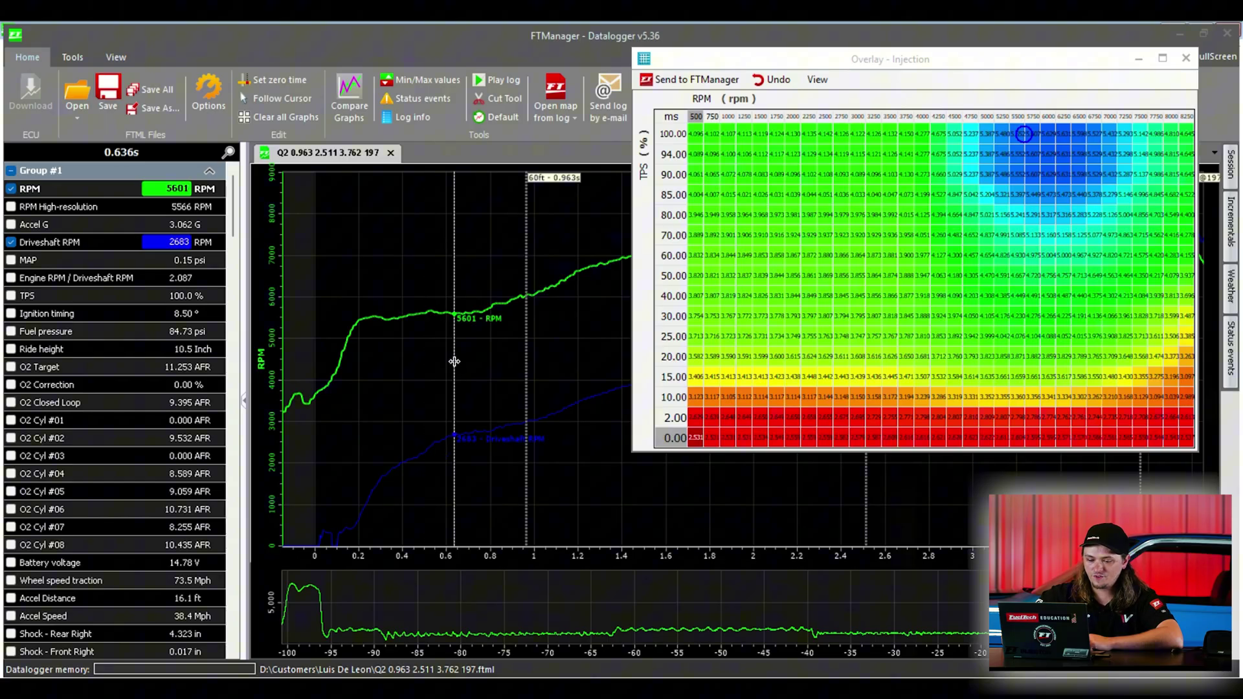
click(447, 360)
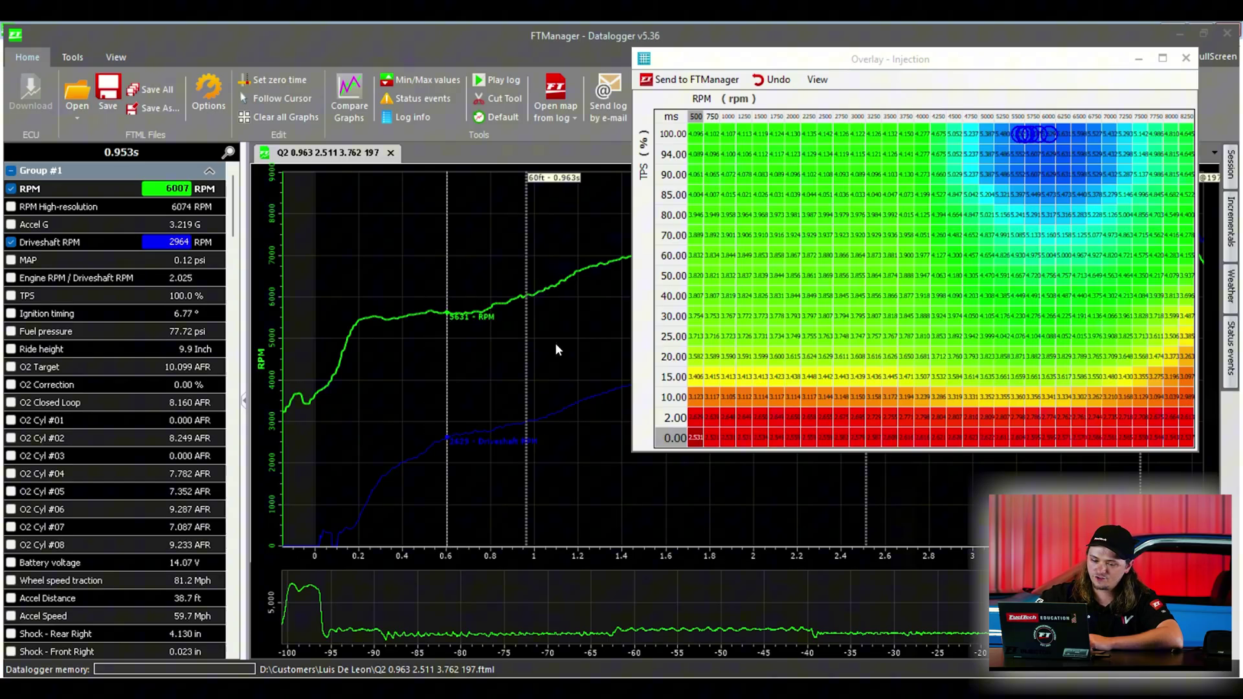
click(592, 337)
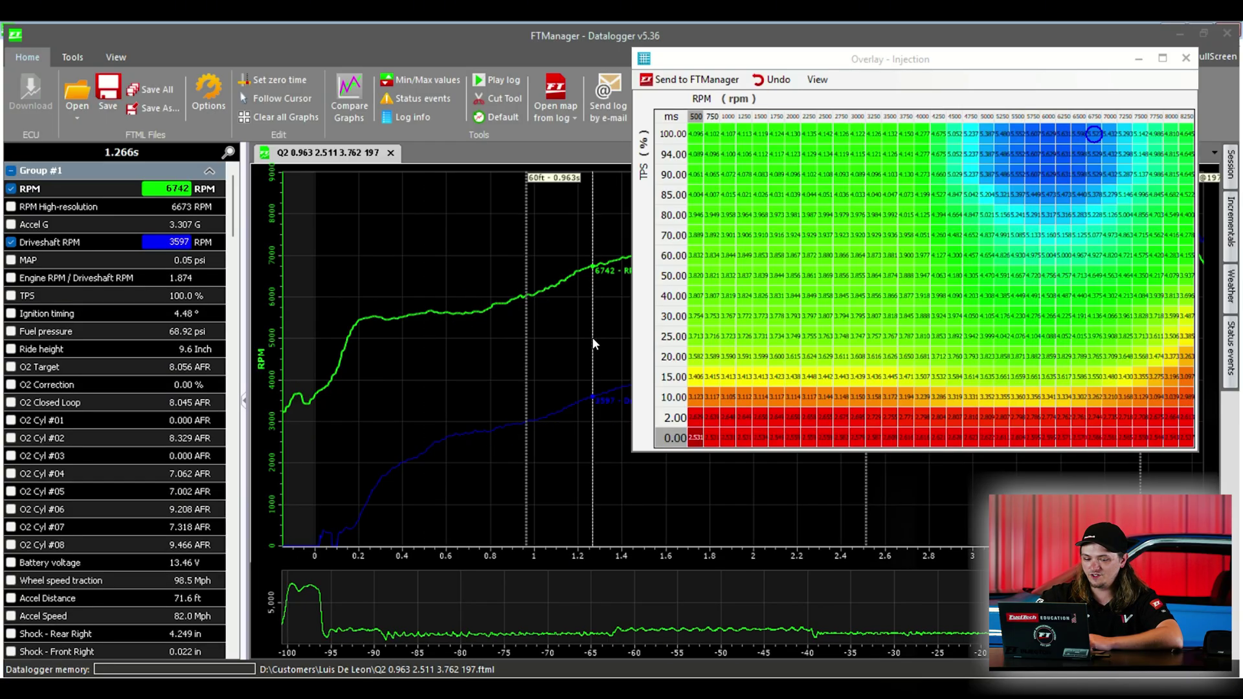
click(1094, 135)
click(721, 507)
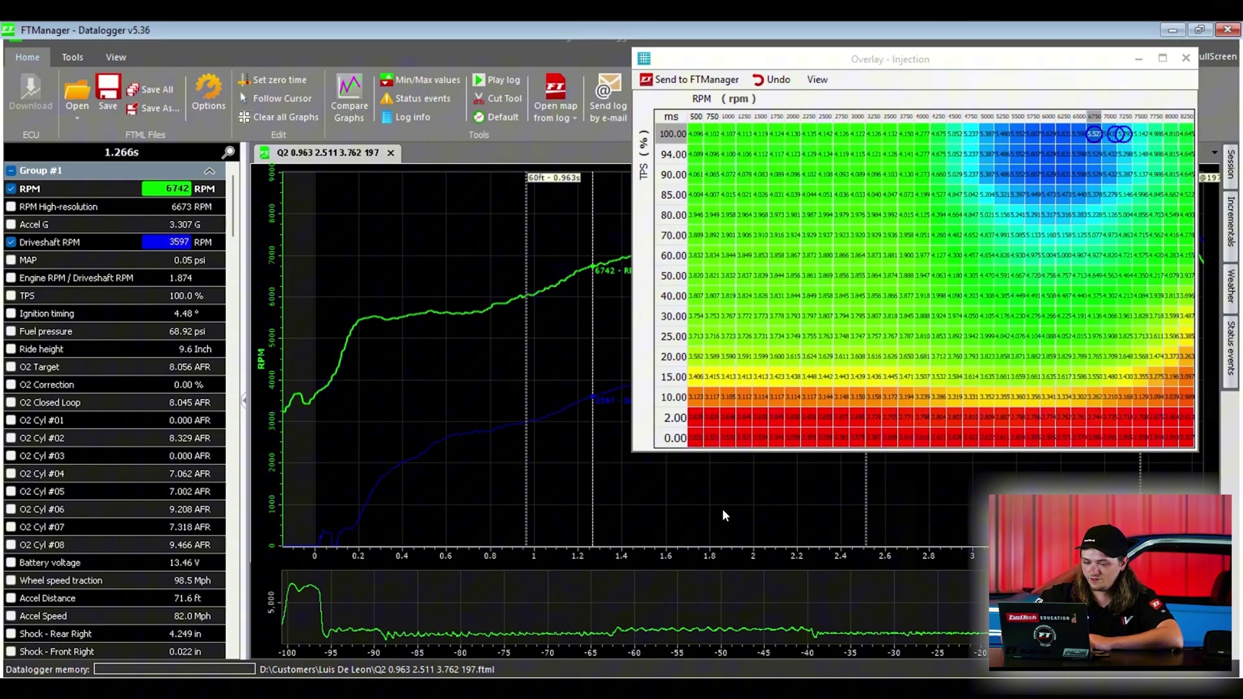
click(798, 503)
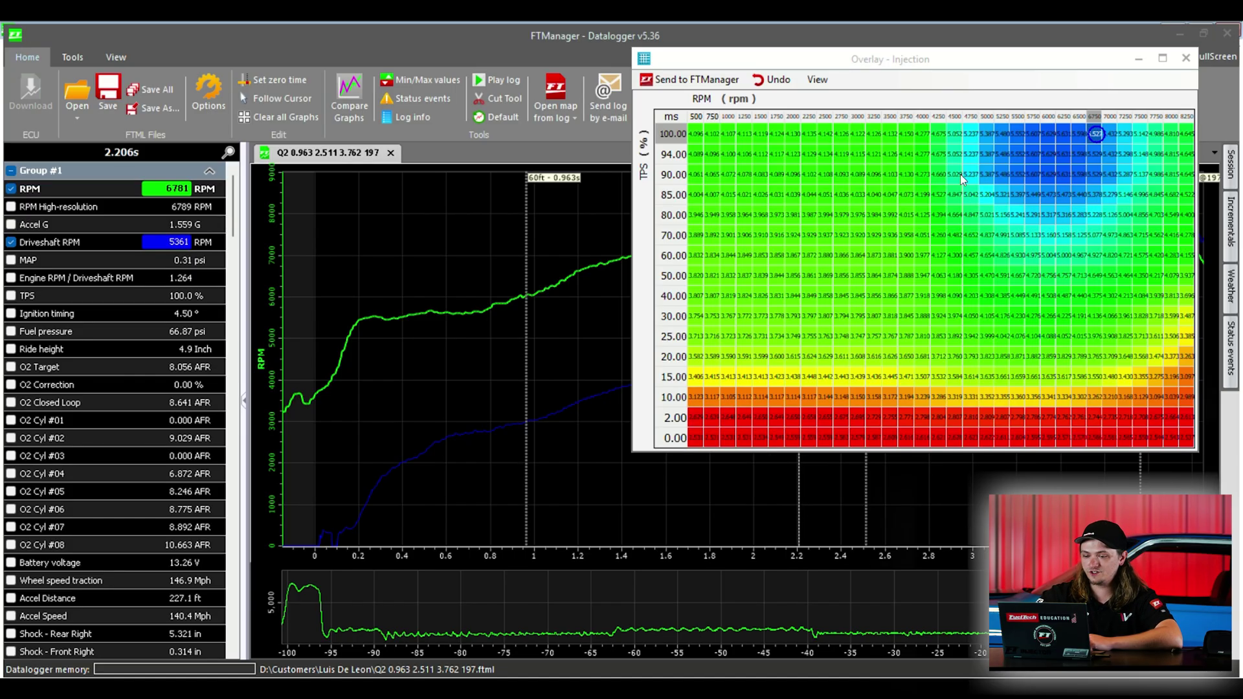
click(1185, 58)
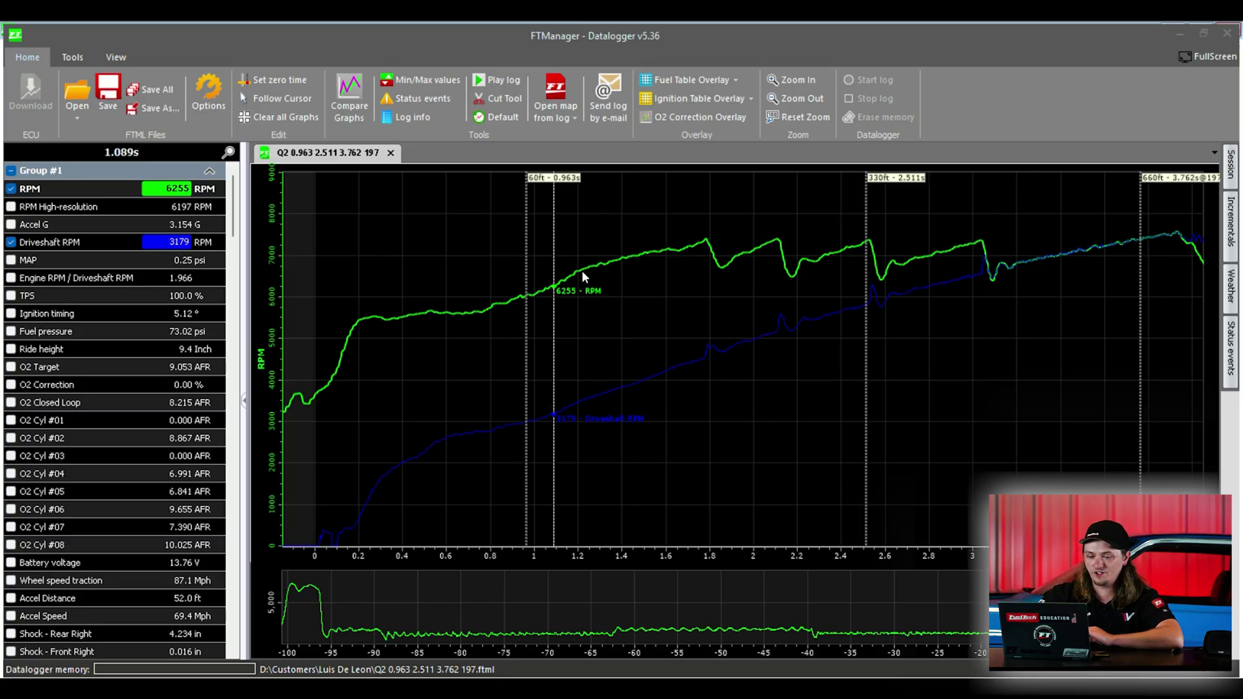
Step: In the fuel table overlay, select the 94% TPS cells from 6000 to 8250 RPM
click(663, 80)
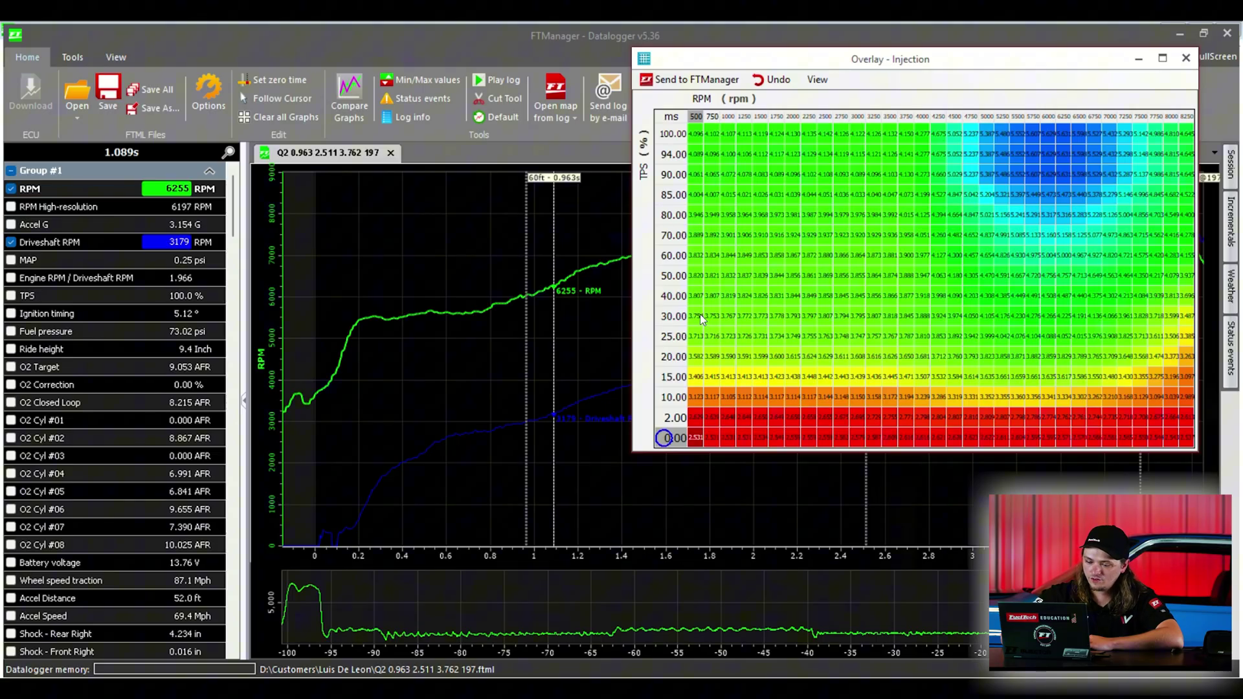
click(700, 313)
click(515, 354)
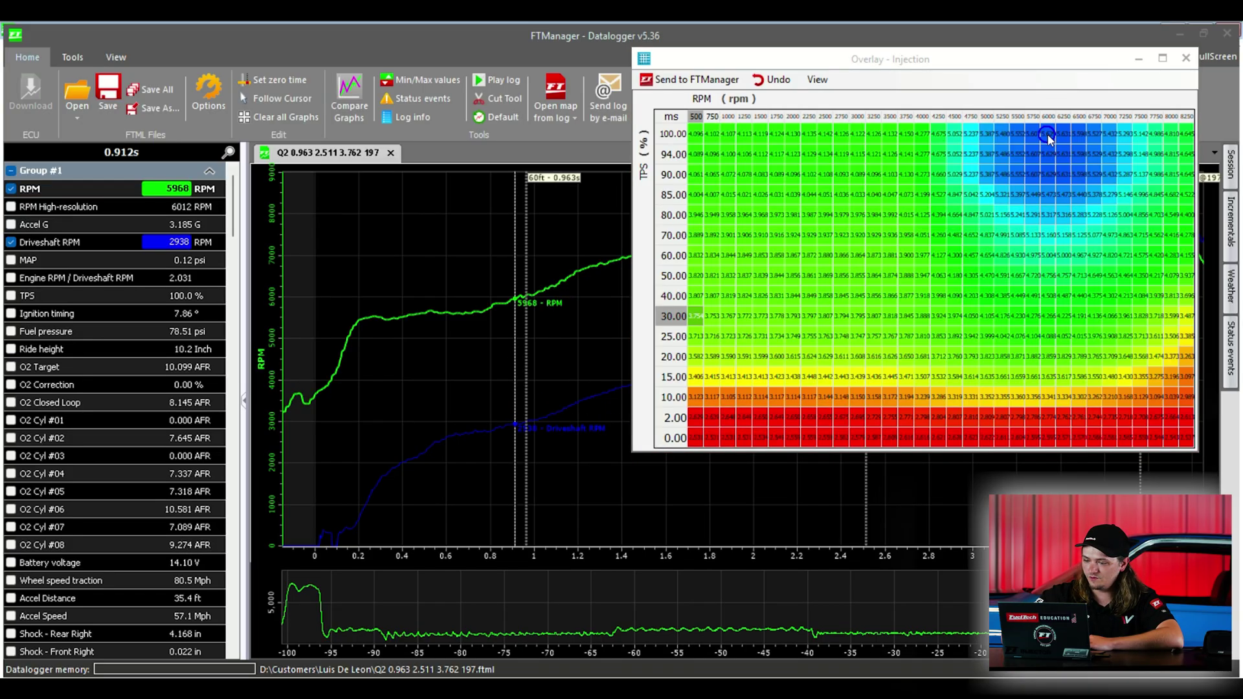
click(1048, 137)
click(1050, 155)
drag(1050, 155, 1191, 156)
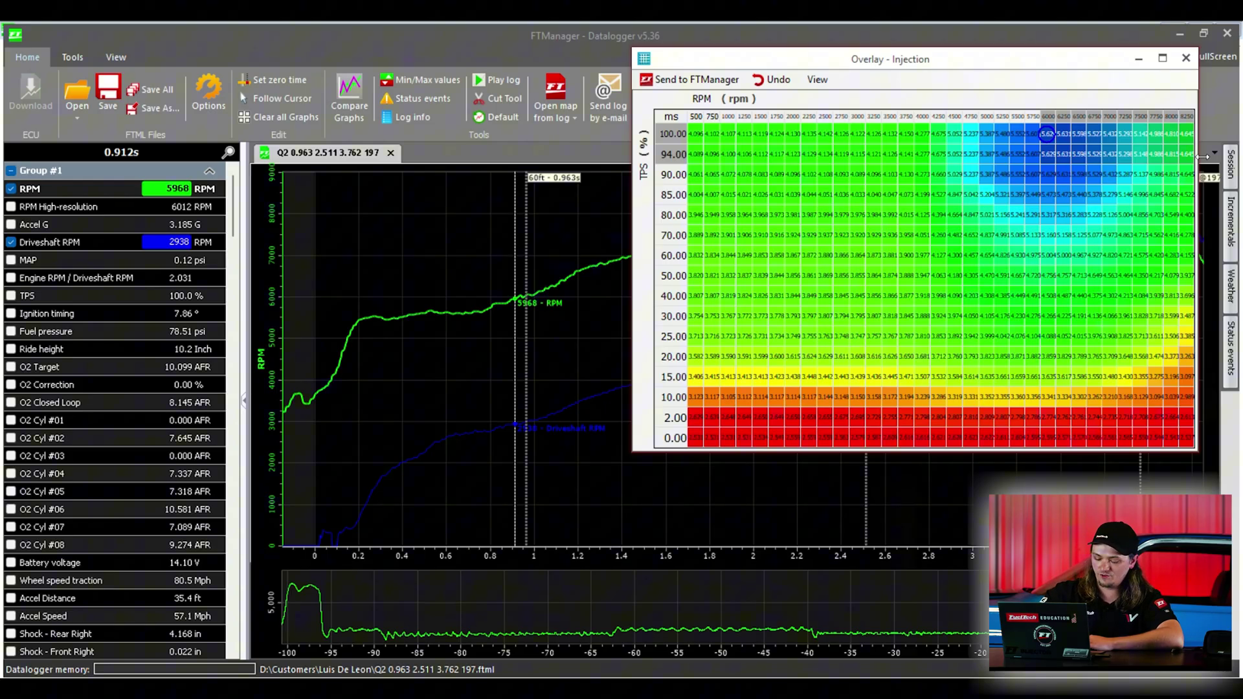
Step: Multiply the selected cells by 1.05 and send the table back to FTManager
key(asterisk)
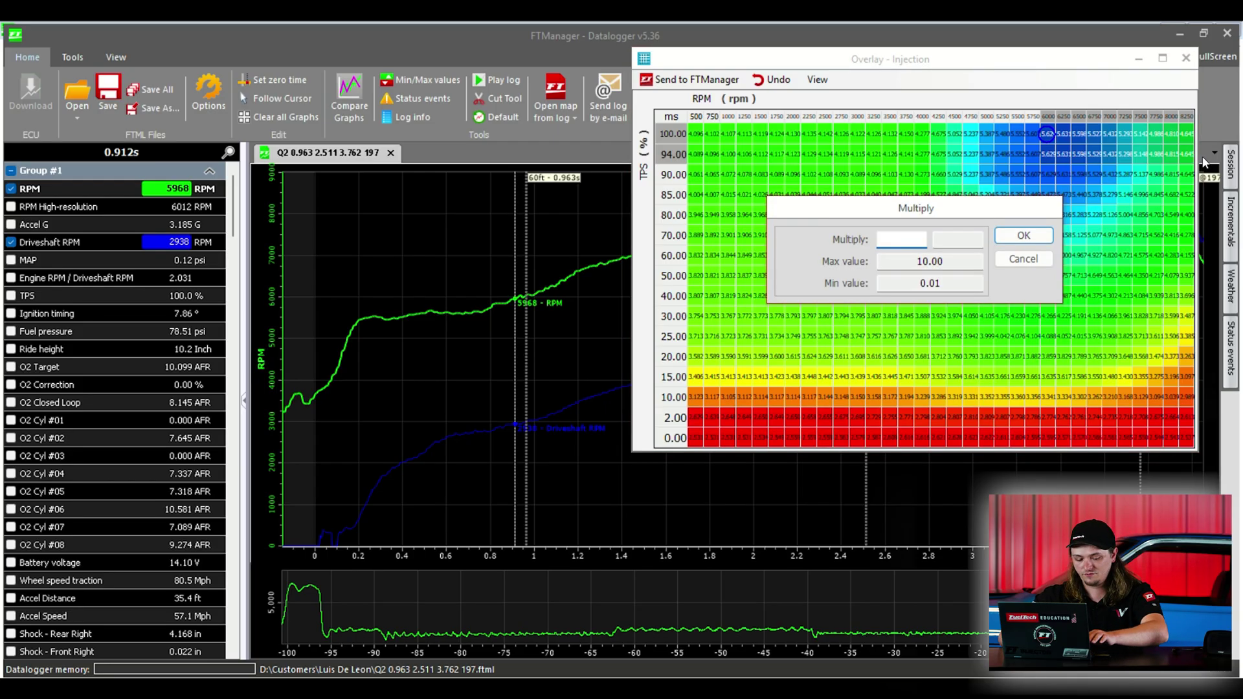
text(1.05)
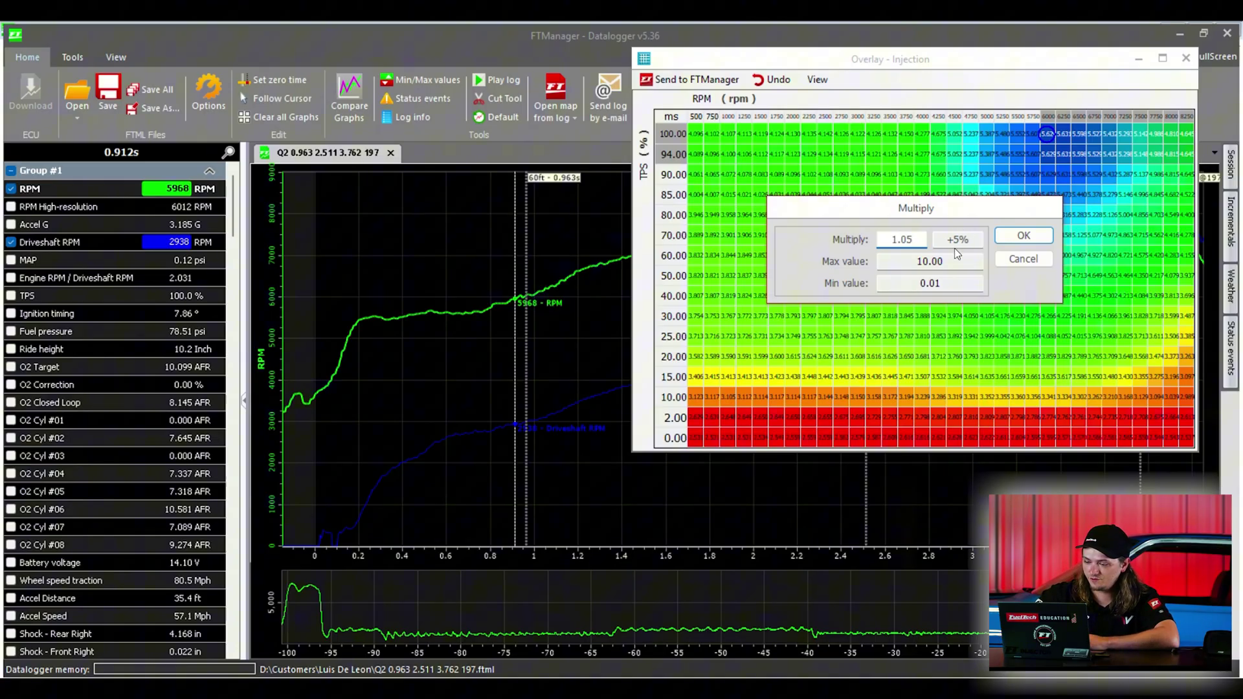
click(1024, 229)
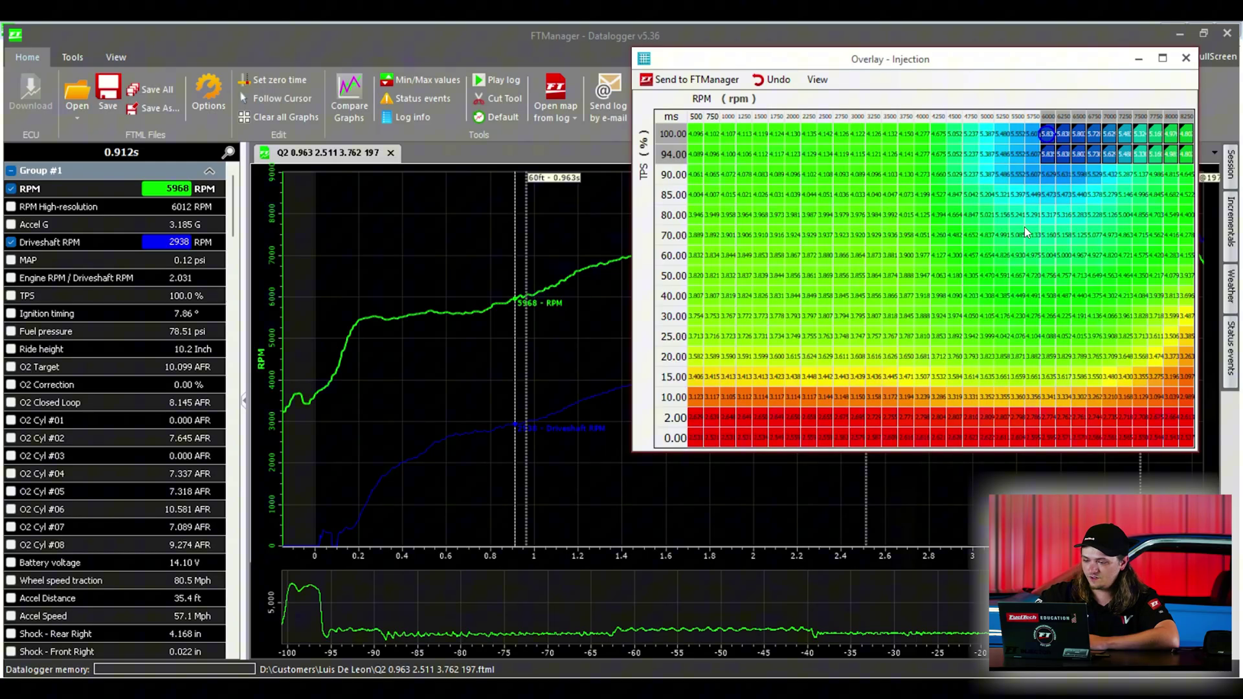
click(692, 85)
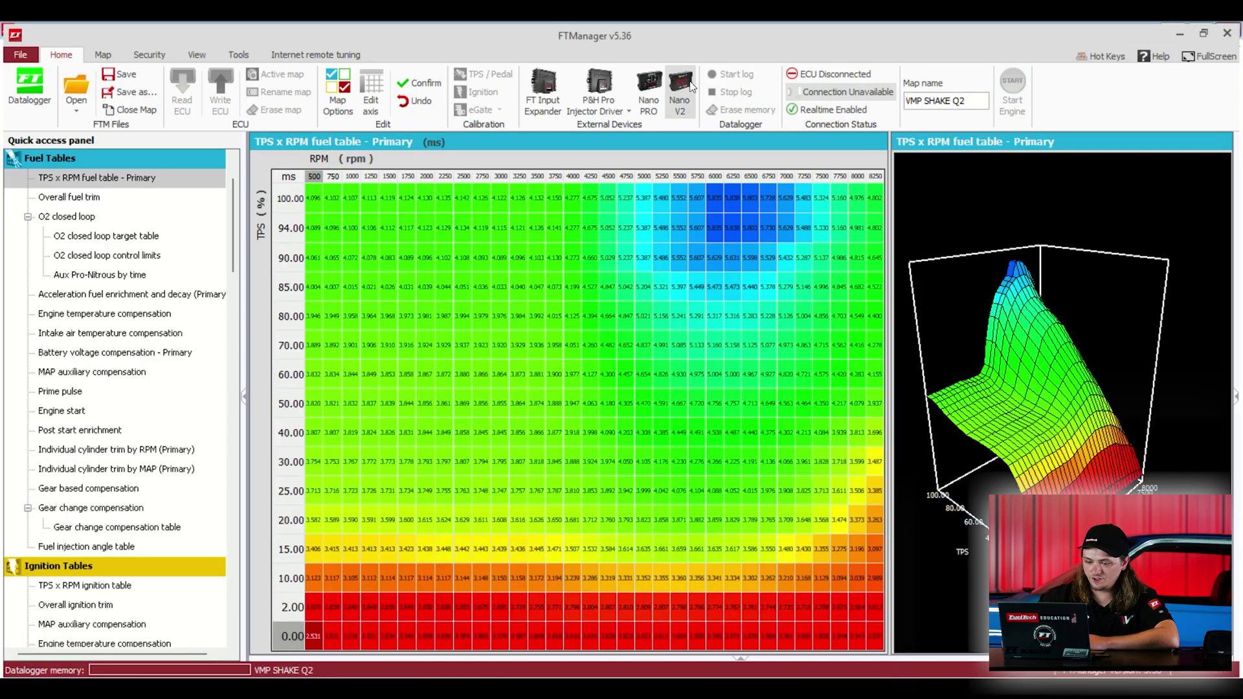
Step: Rotate the 3D TPS x RPM fuel plot to inspect the raised high-RPM cells
drag(1025, 382, 896, 367)
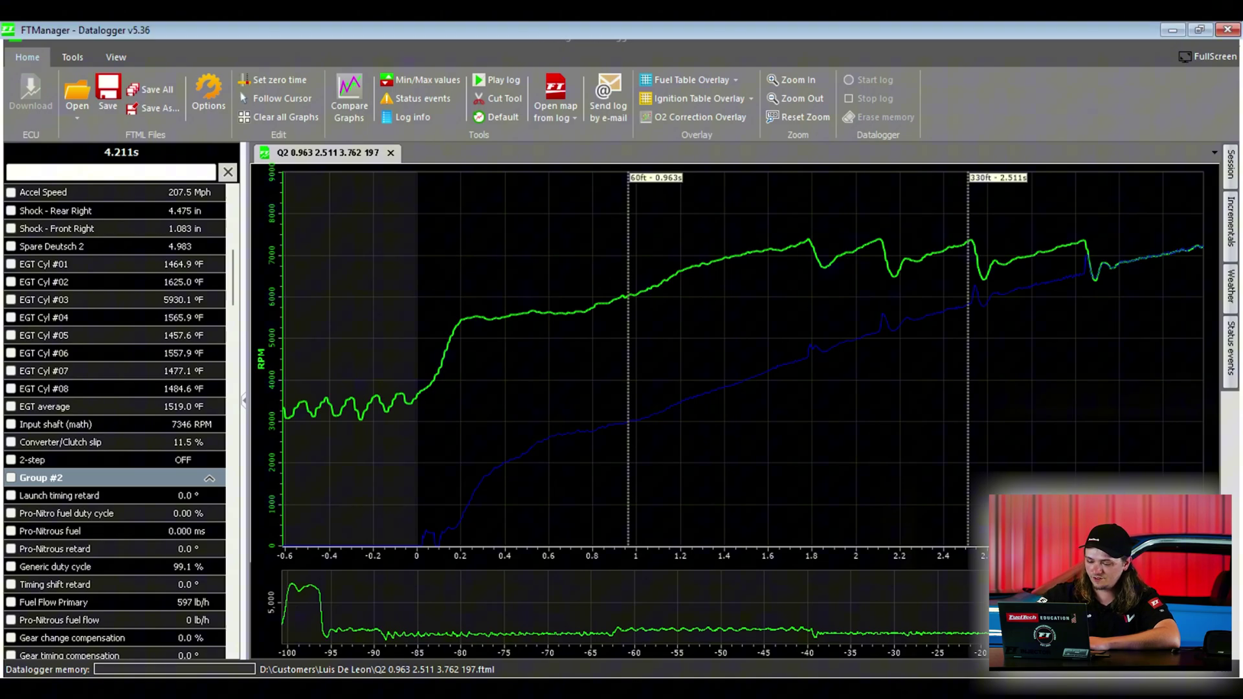
Step: Shift the overview band so the main graph frames the pass from about 0.4 to 3.5 s
click(965, 616)
click(882, 623)
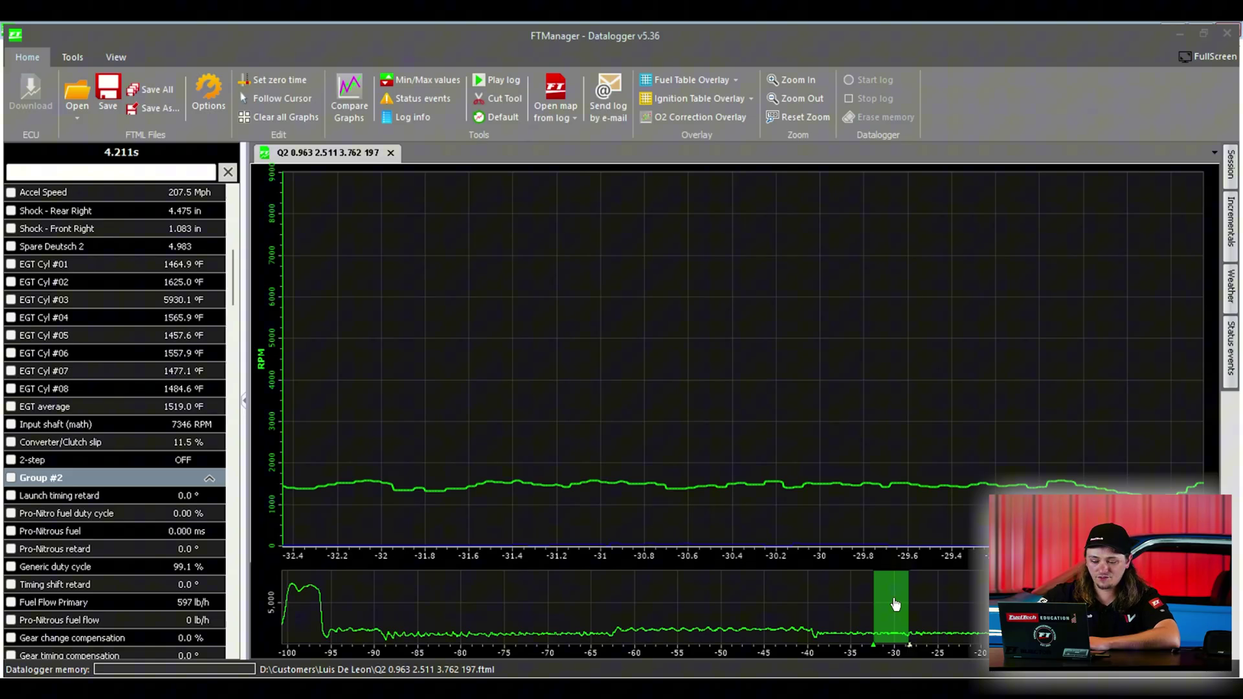
drag(891, 605, 1171, 605)
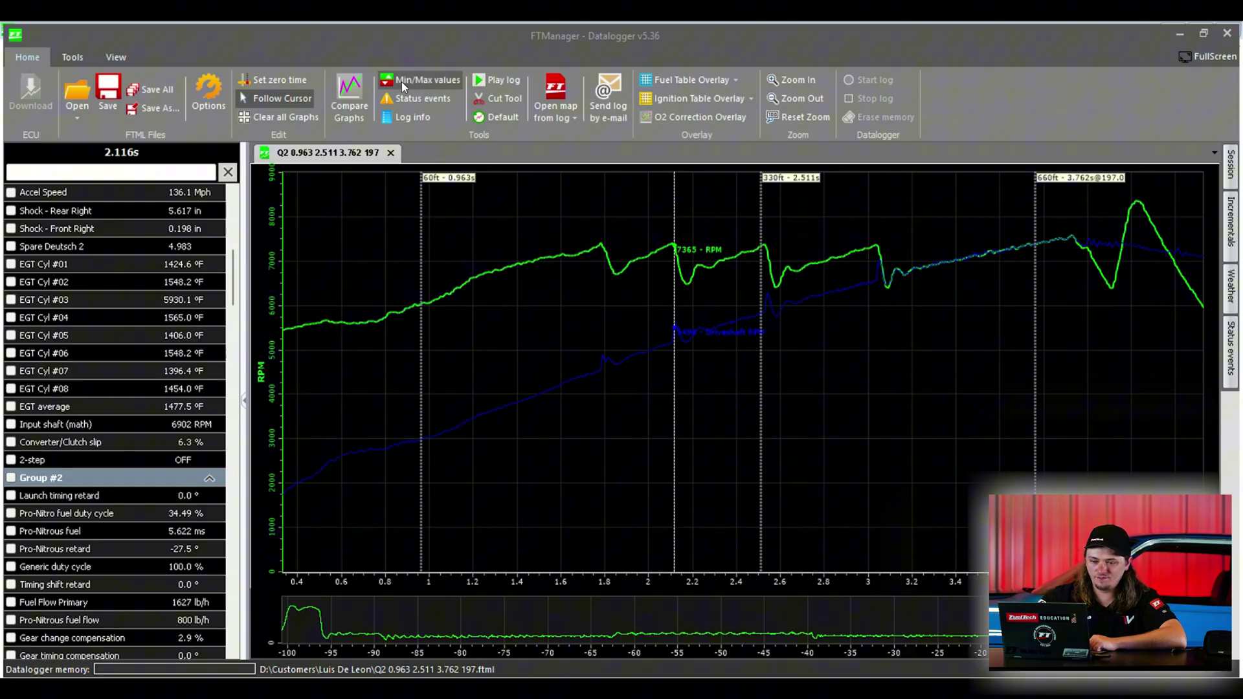
Step: Read RPM values along the run at points between about 1.06 and 1.86 s
click(497, 282)
click(617, 433)
click(543, 356)
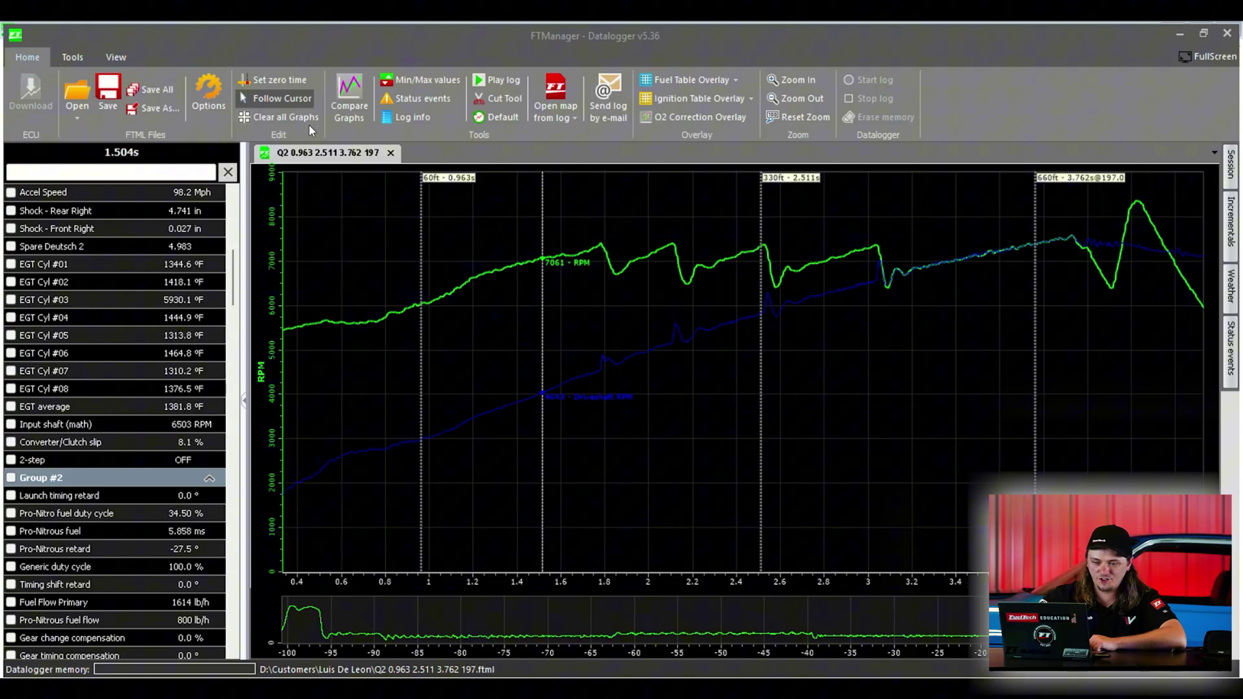
click(285, 100)
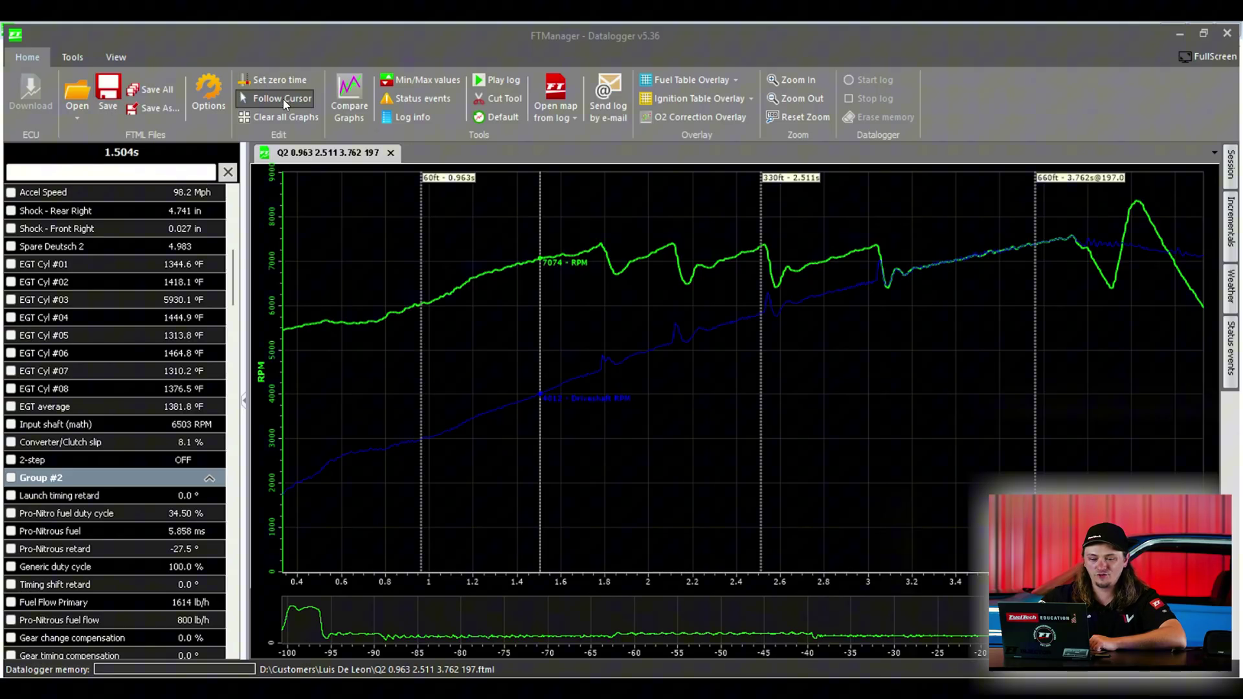
click(441, 298)
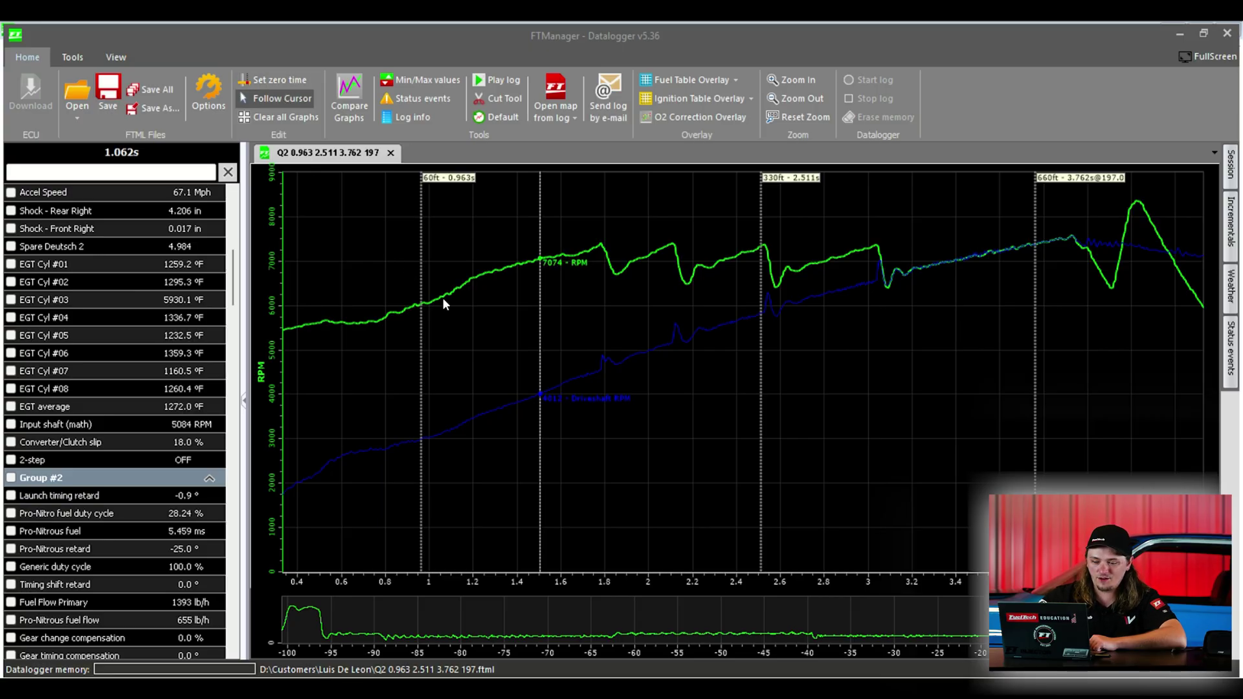
click(528, 305)
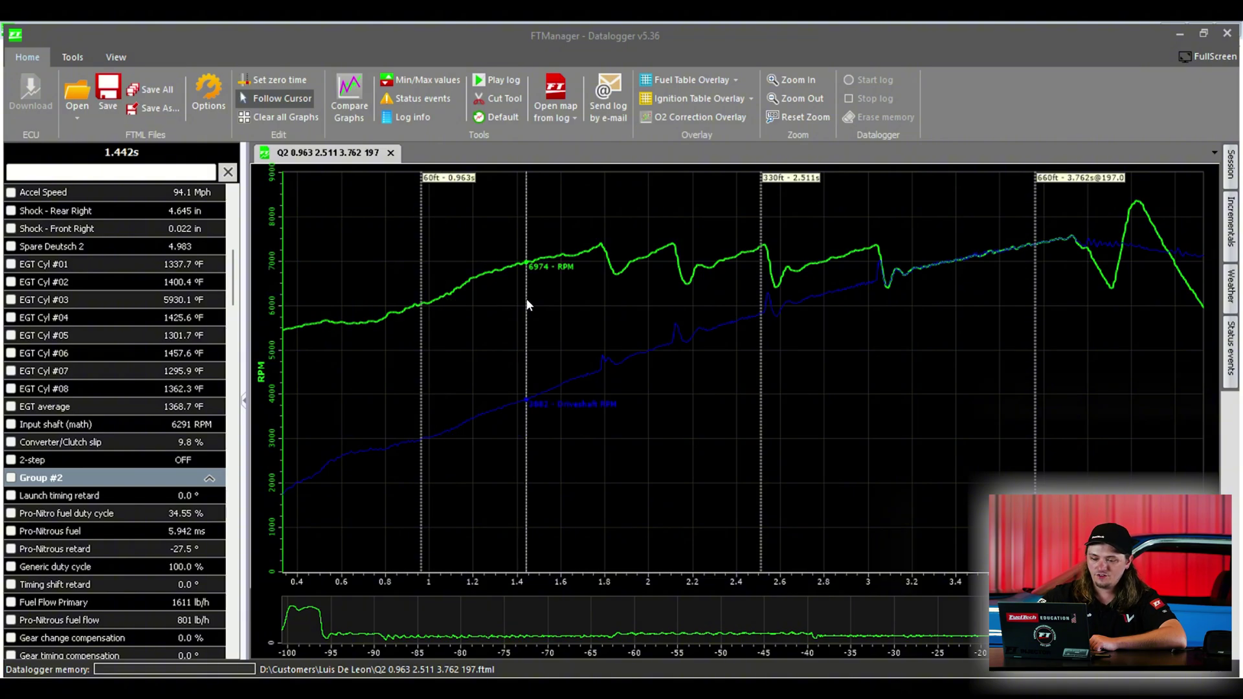
click(561, 294)
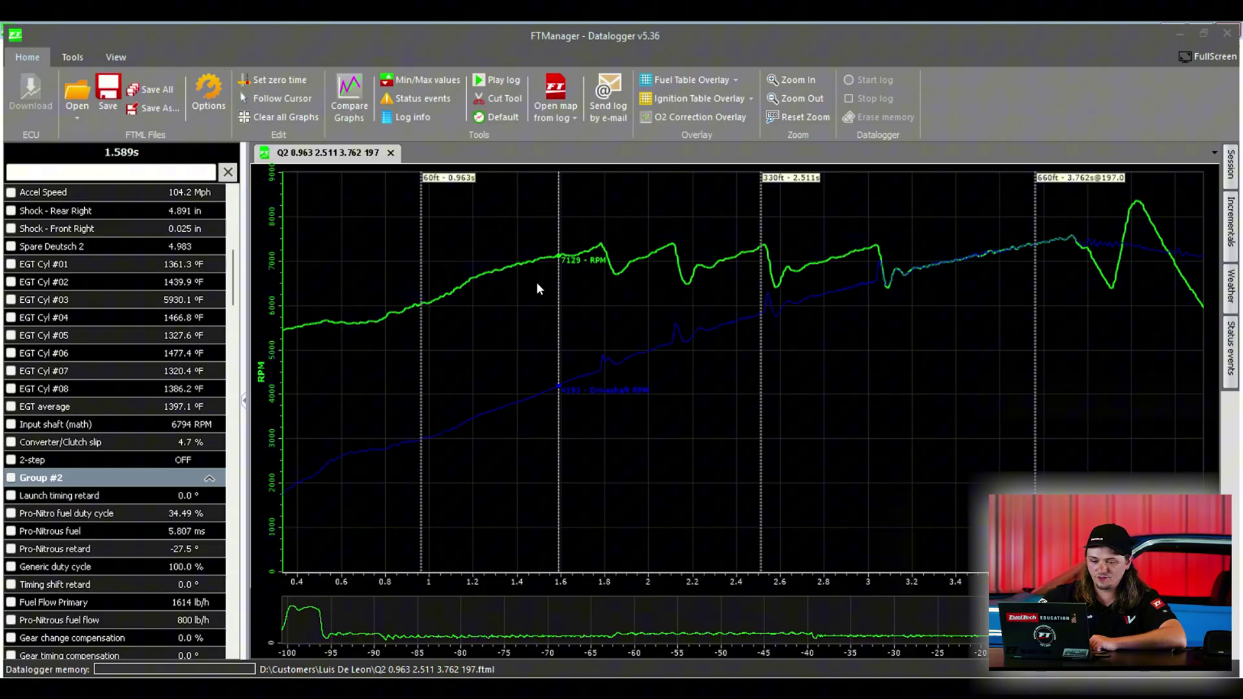
click(479, 292)
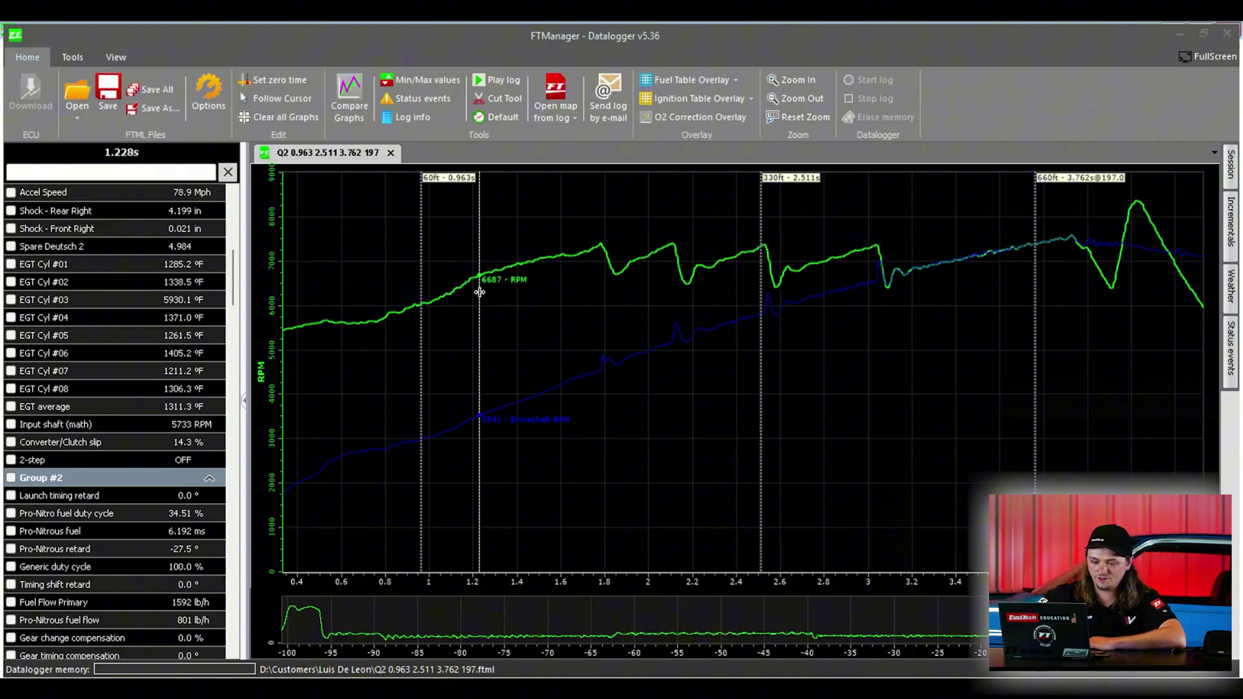
drag(234, 277, 236, 207)
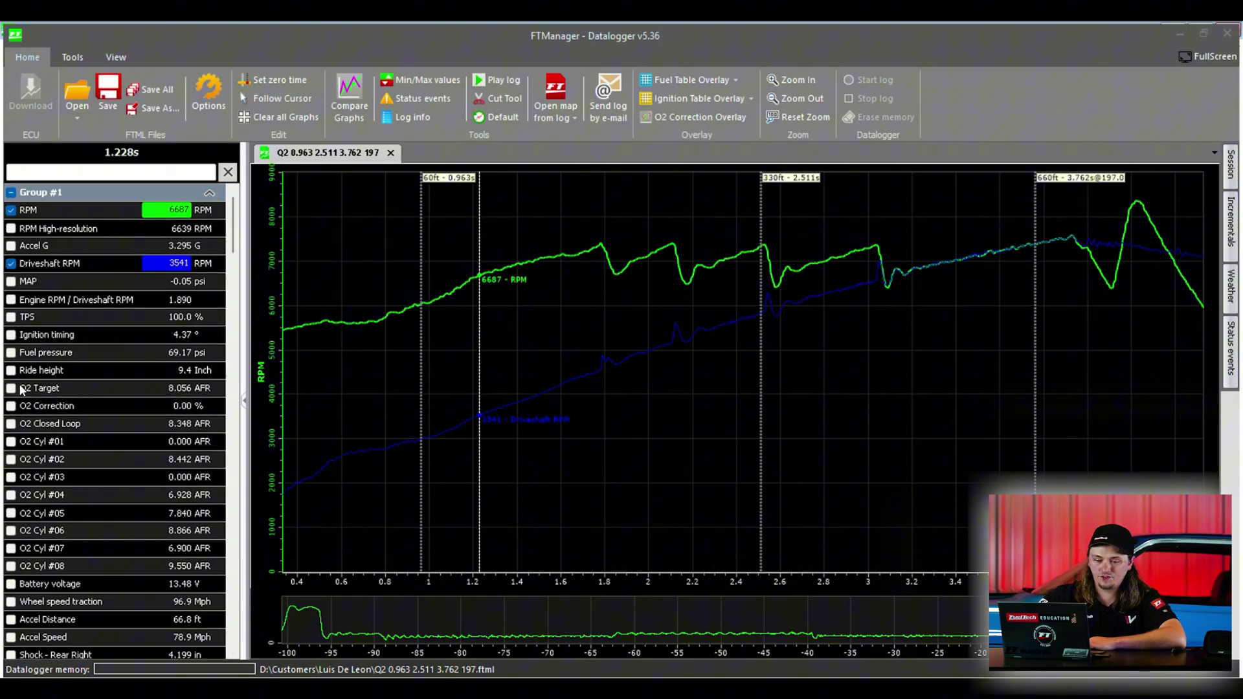
Step: Add O2 Correction, O2 Cyl #05, Battery voltage and Accel Distance, then clear all graphs
click(10, 406)
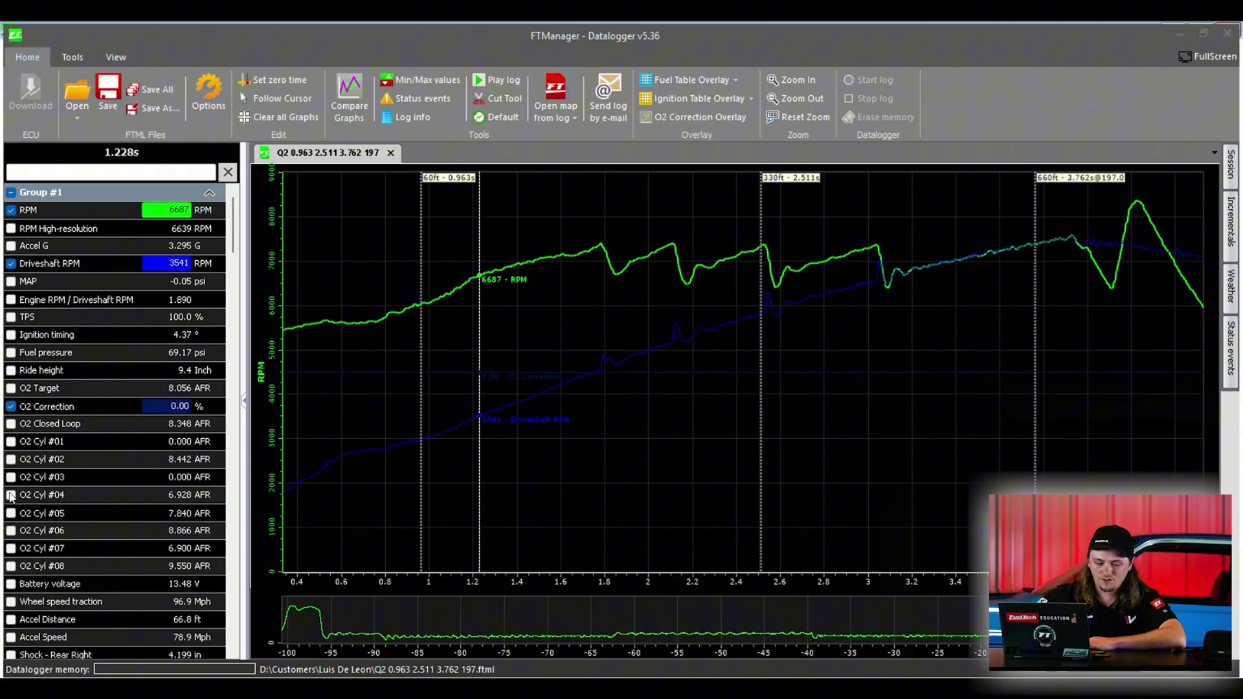
click(10, 514)
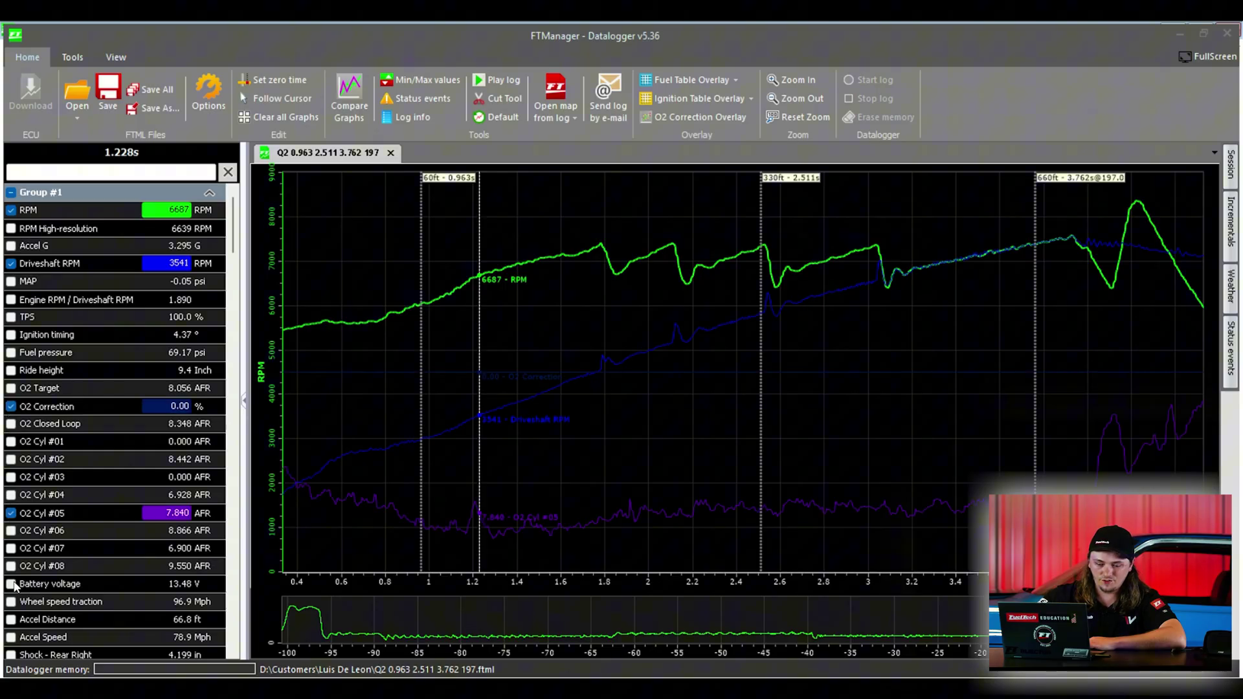
click(10, 584)
click(11, 620)
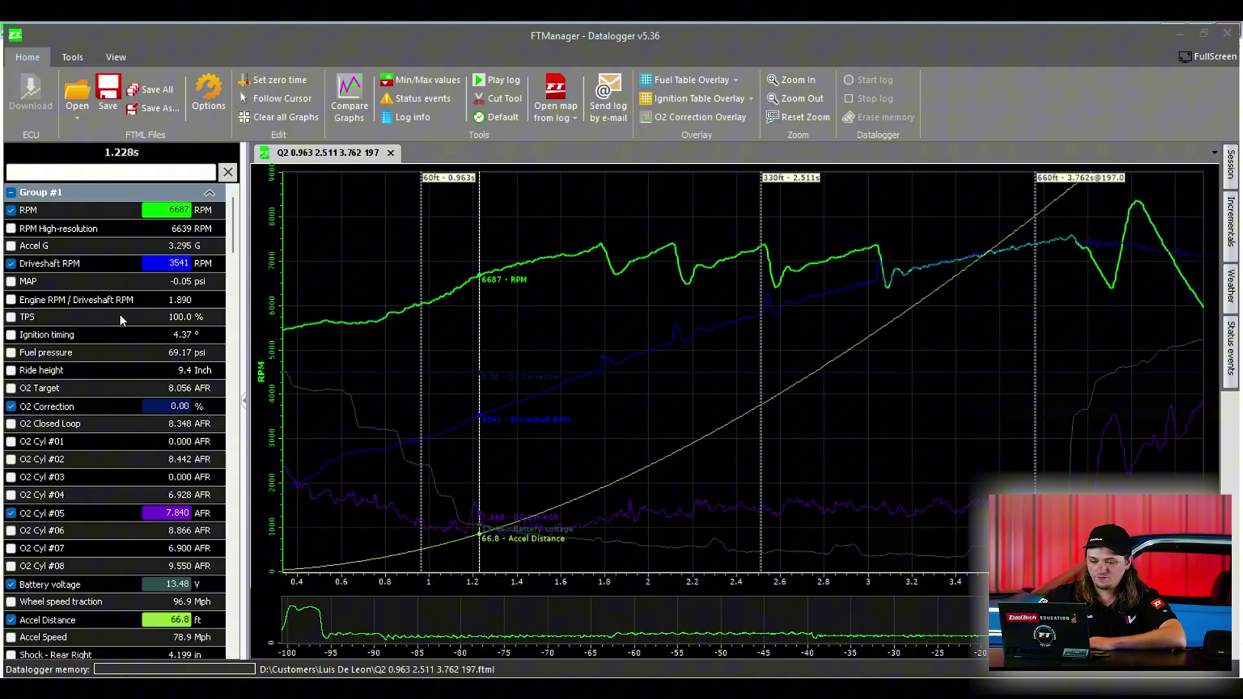
click(265, 121)
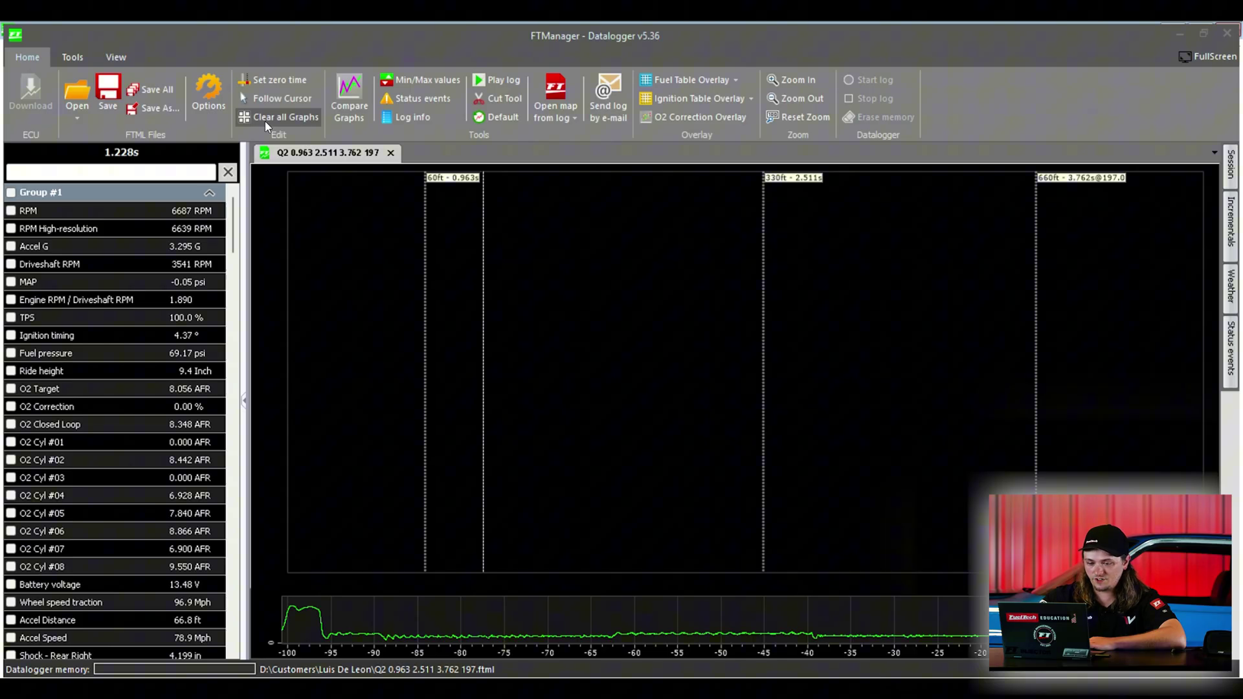
Step: Plot RPM, Accel G and Driveshaft RPM on the emptied graph
click(10, 211)
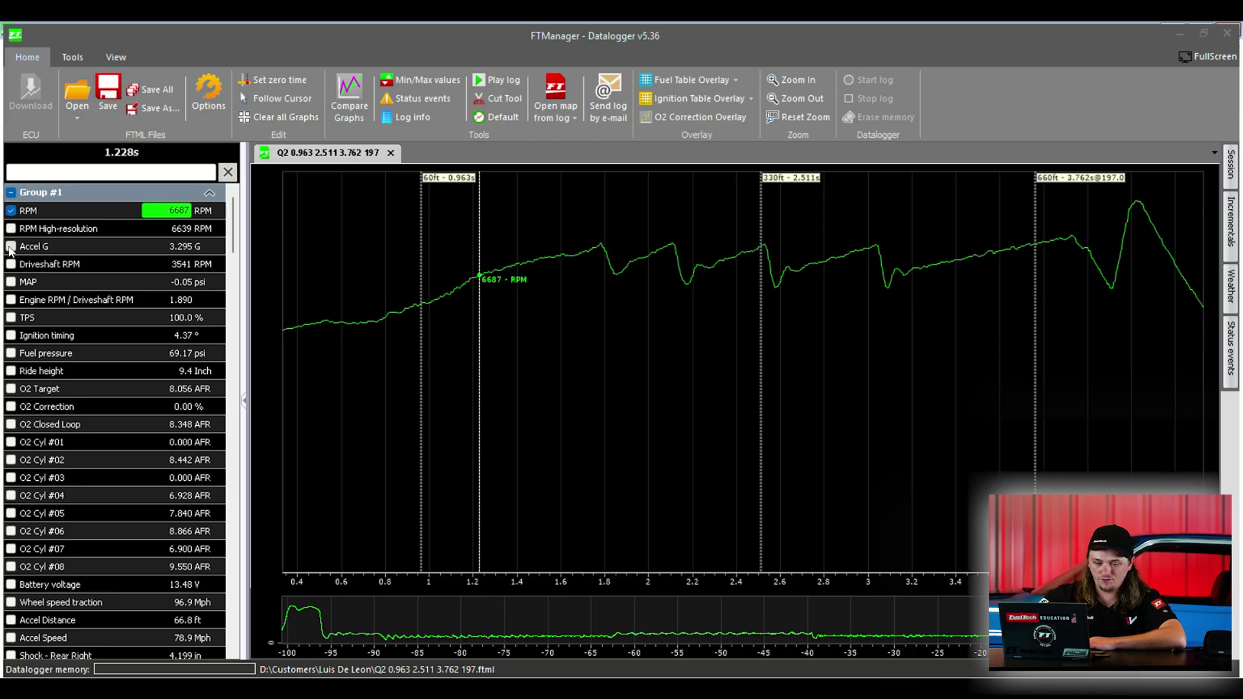
click(10, 246)
click(11, 265)
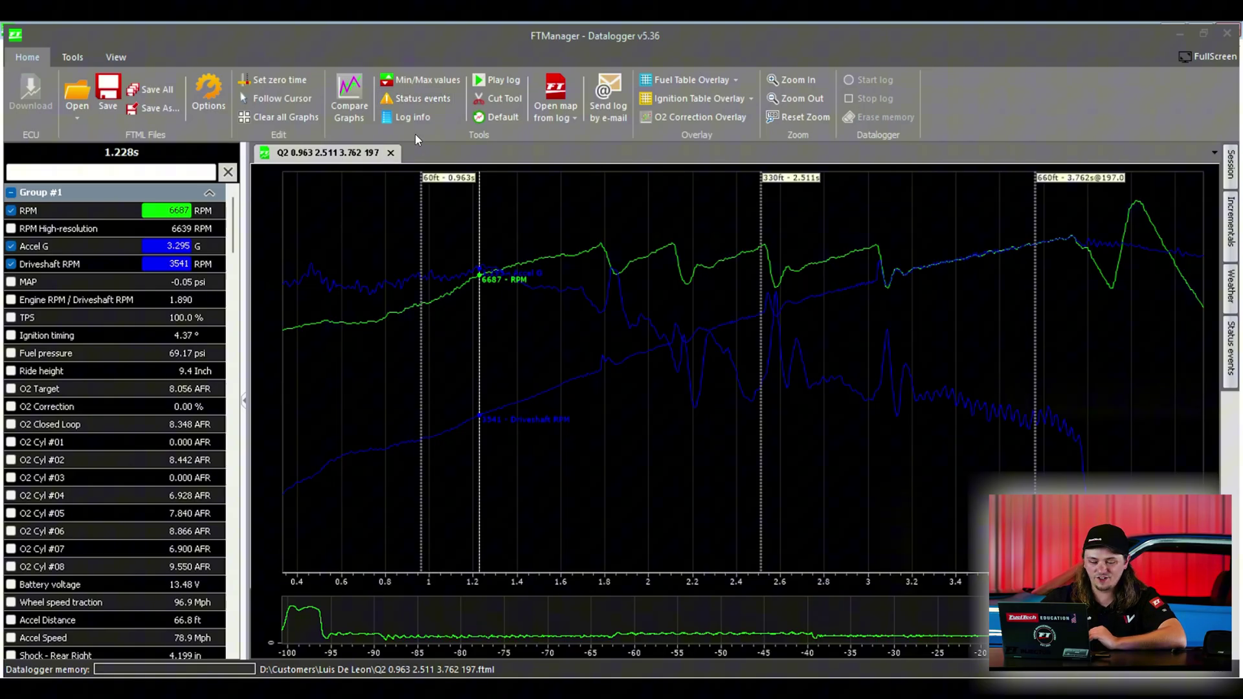
Step: Review the Min/Max values list for every channel and close it
click(423, 85)
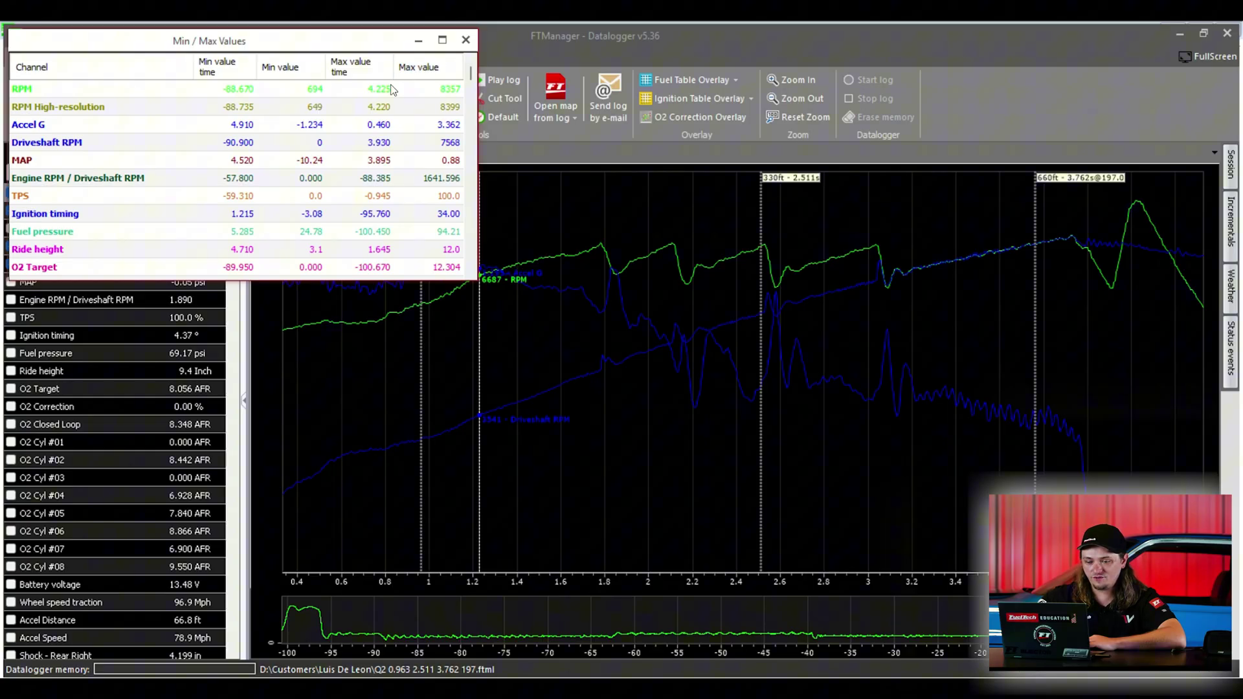
click(466, 40)
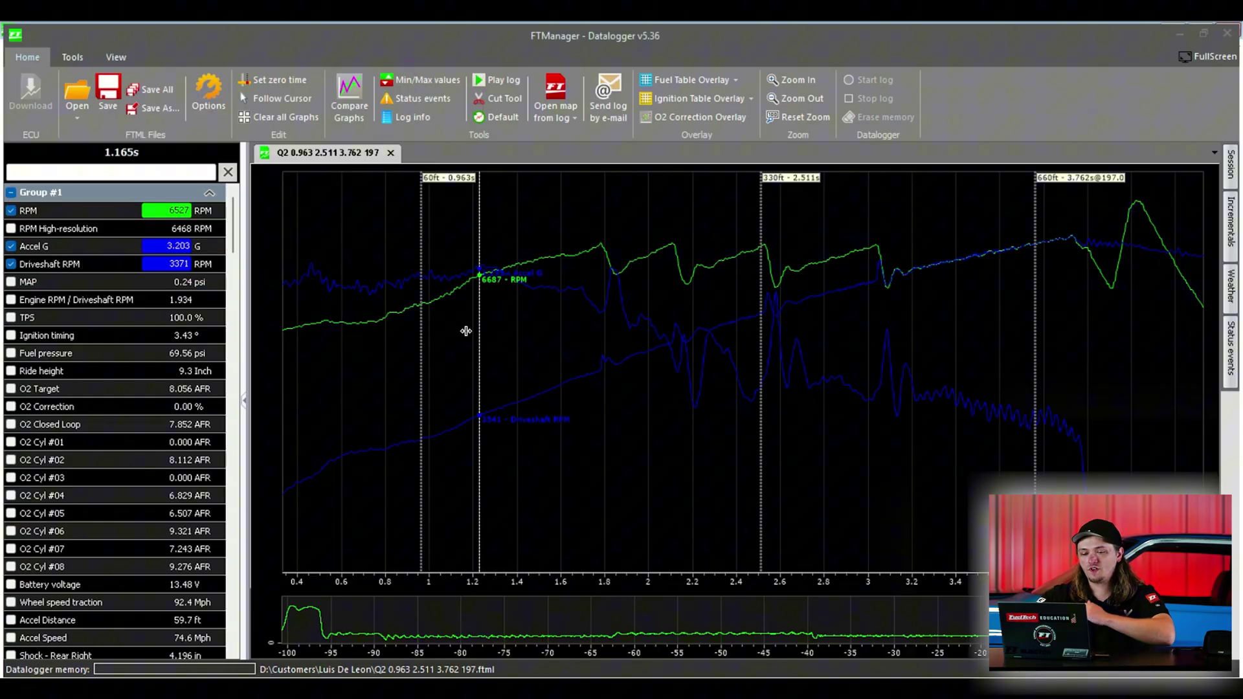
drag(466, 327, 529, 333)
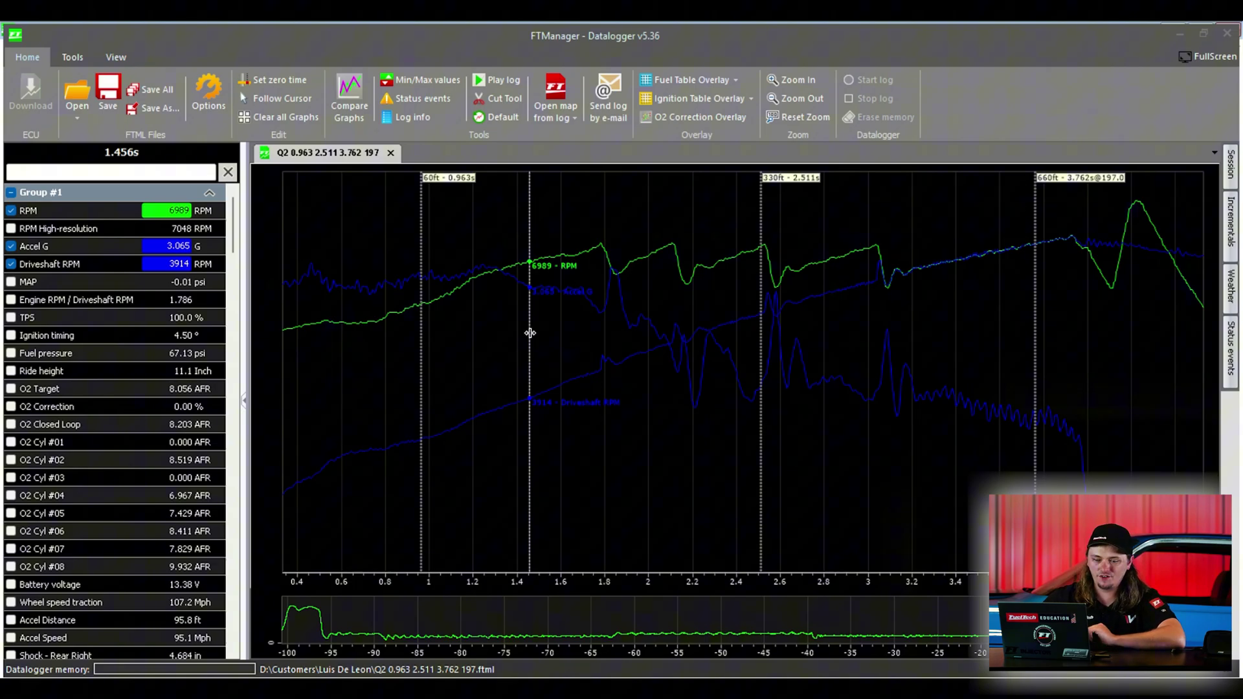
Step: Place the readout at the 60ft mark and play the log back
click(424, 208)
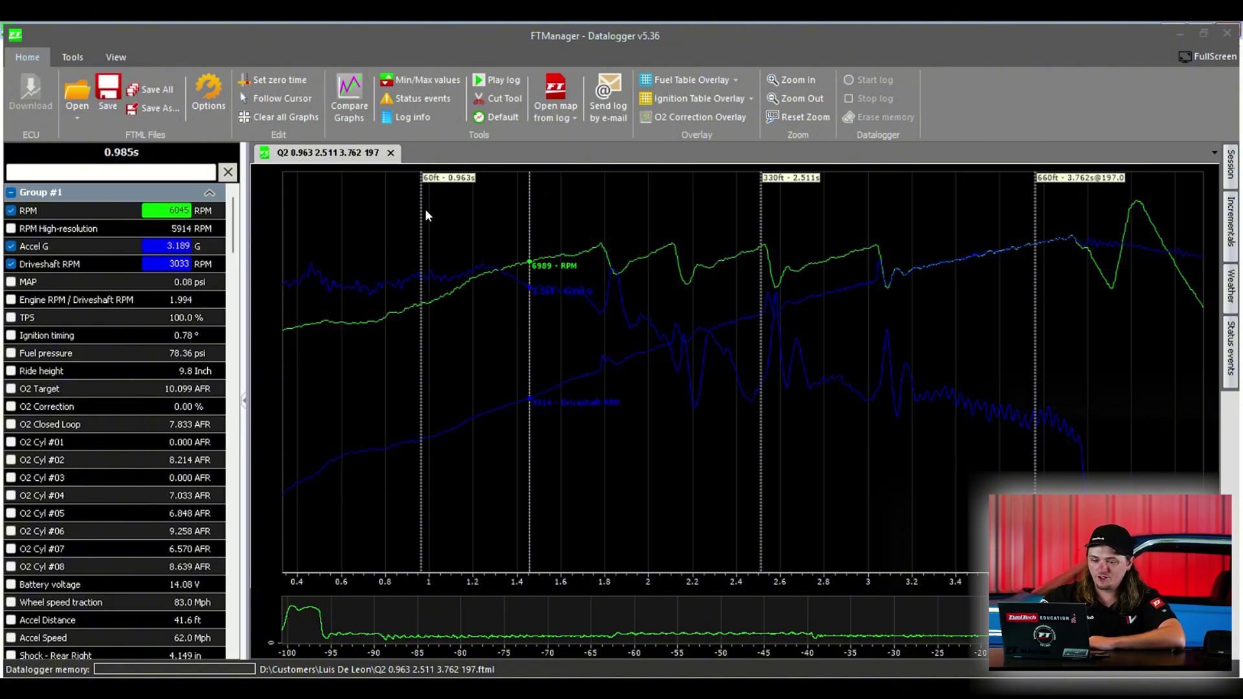
click(487, 81)
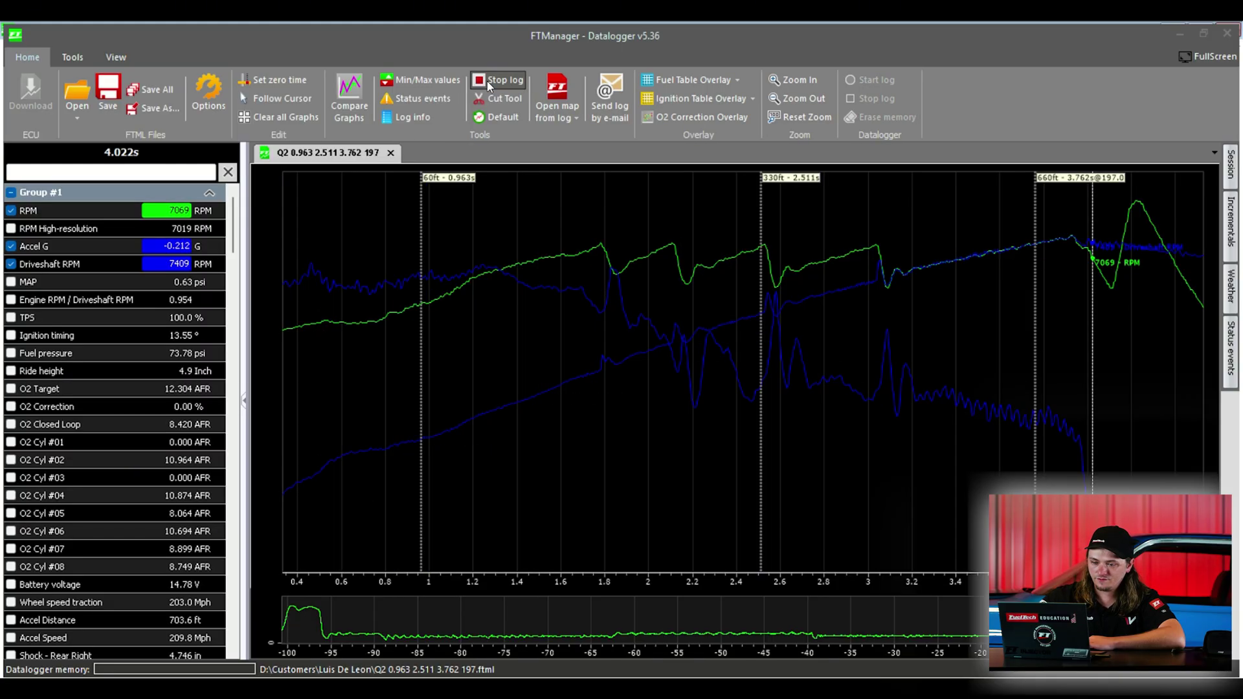
click(72, 57)
Step: Set the shock channels' zero point at the launch, 0 s on the graph
click(231, 97)
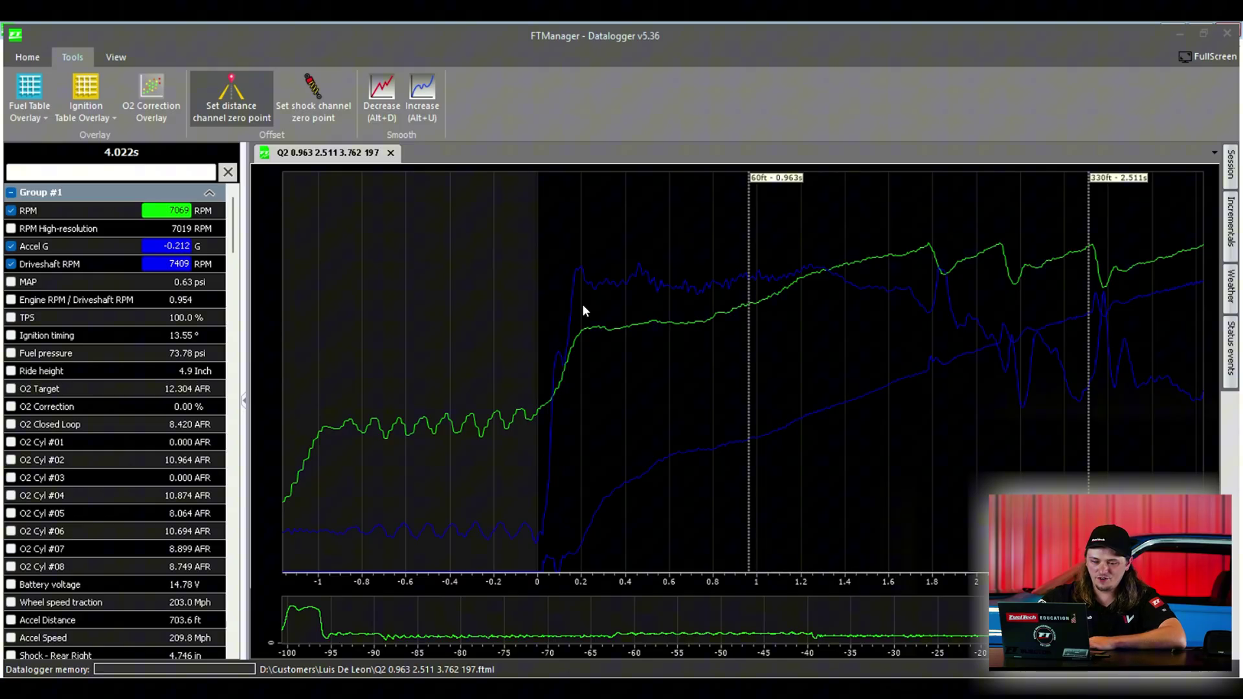
click(581, 278)
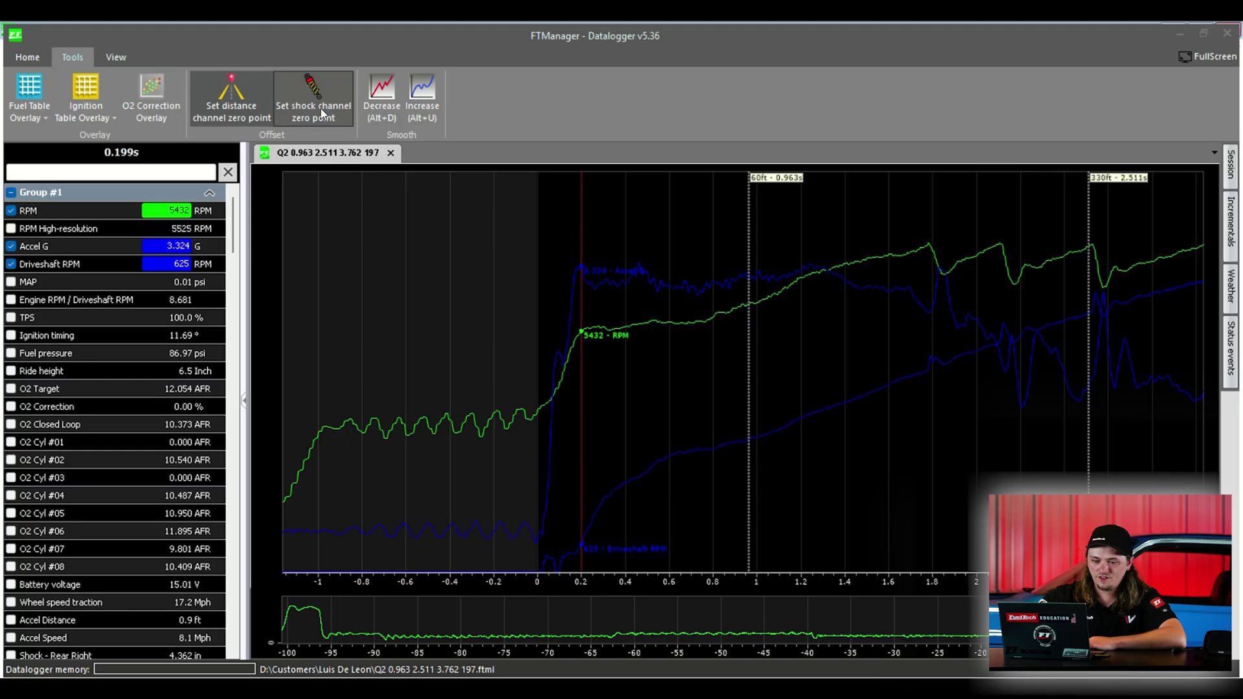
click(537, 309)
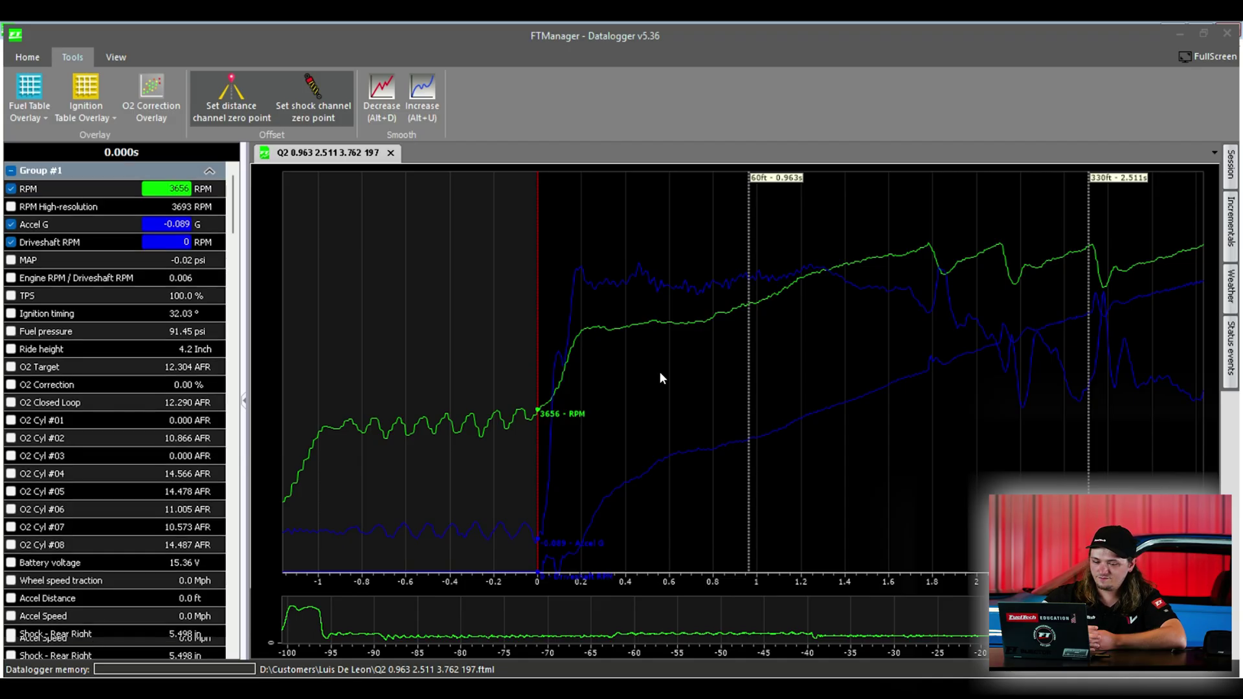
key(Right)
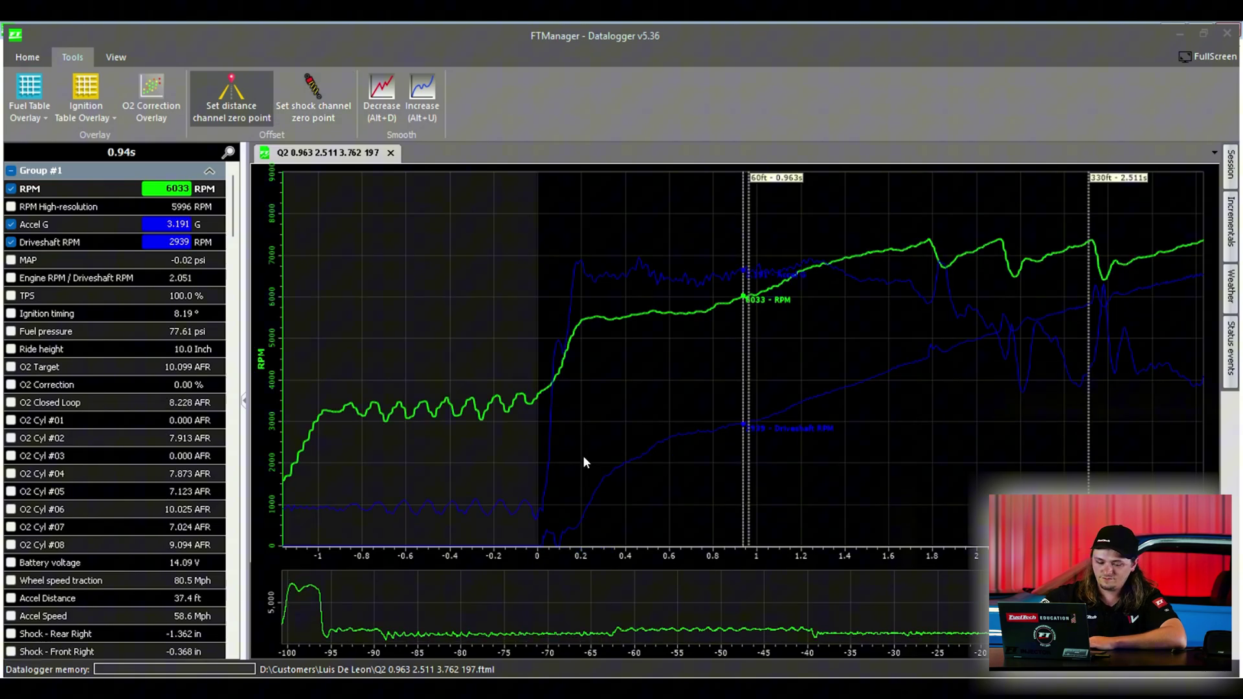
Step: Plot Shock - Rear Right and Front Right and confirm about 0.000 and 0.004 at launch
click(539, 446)
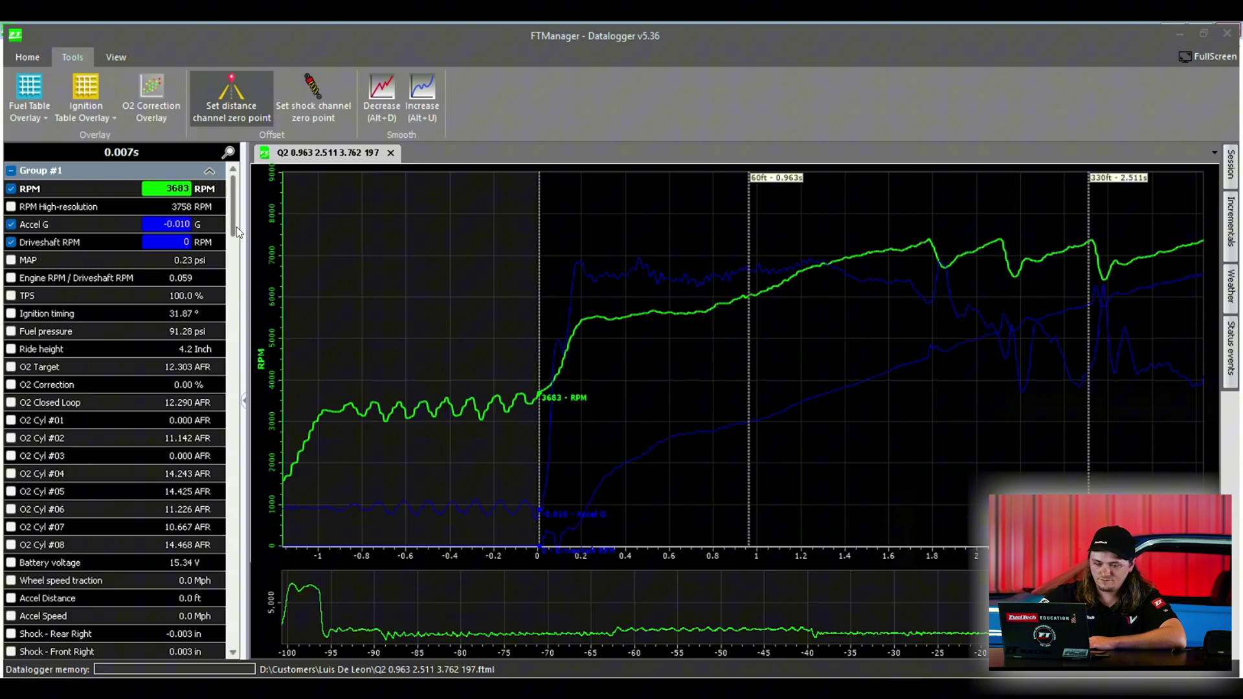
scroll(235, 240, down, 1)
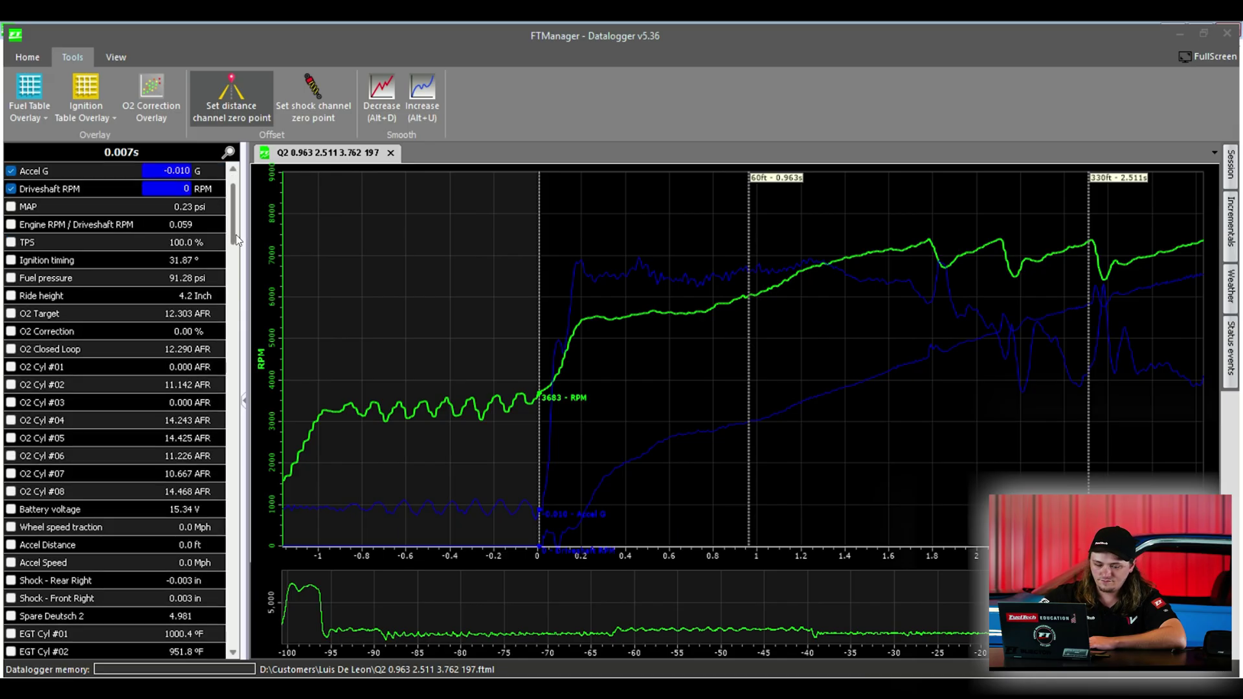
click(11, 581)
click(11, 599)
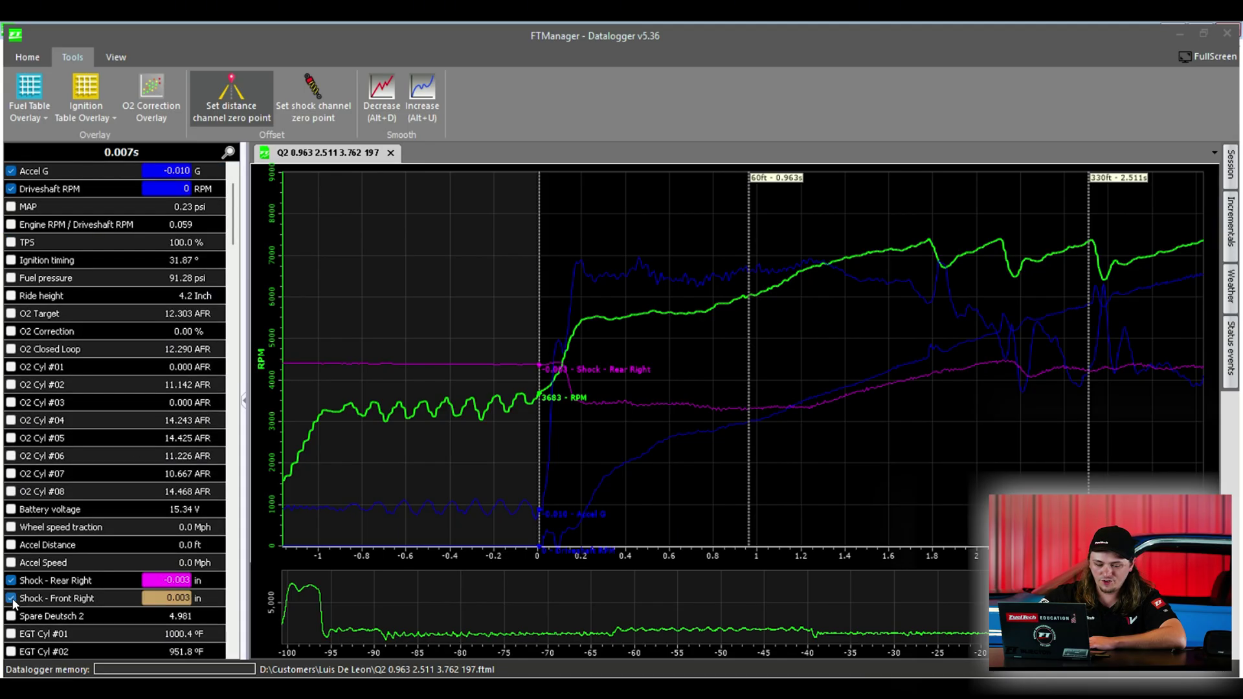
click(593, 418)
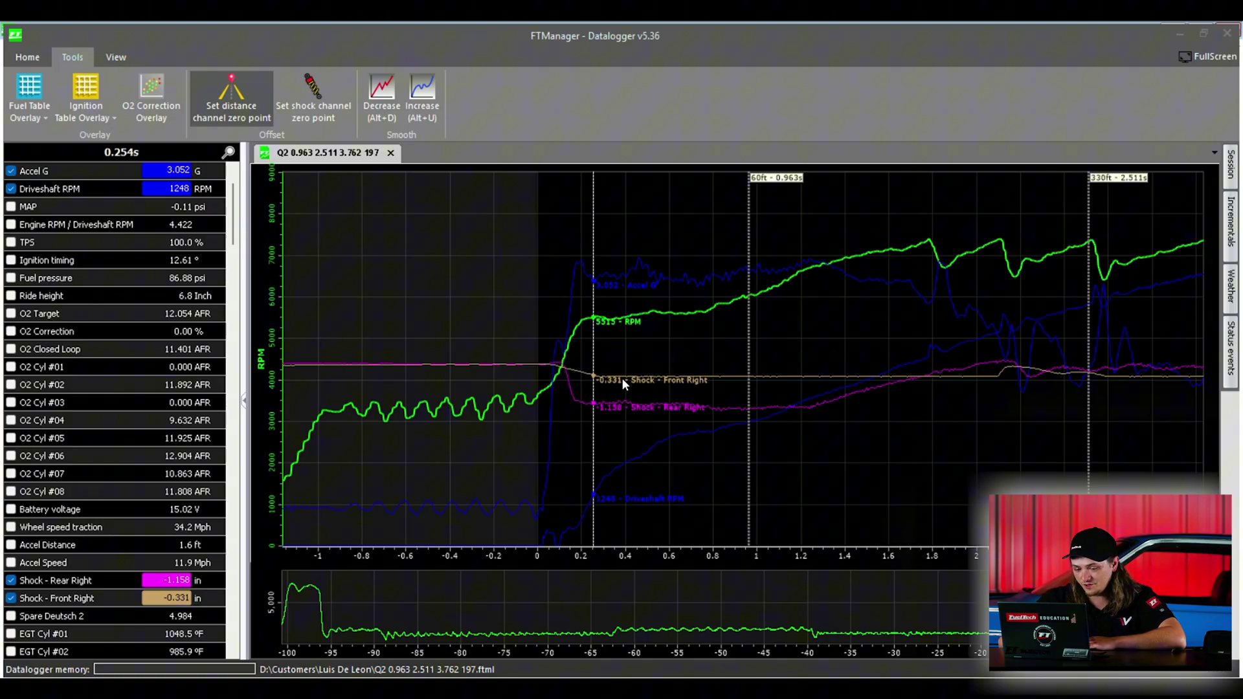
click(529, 386)
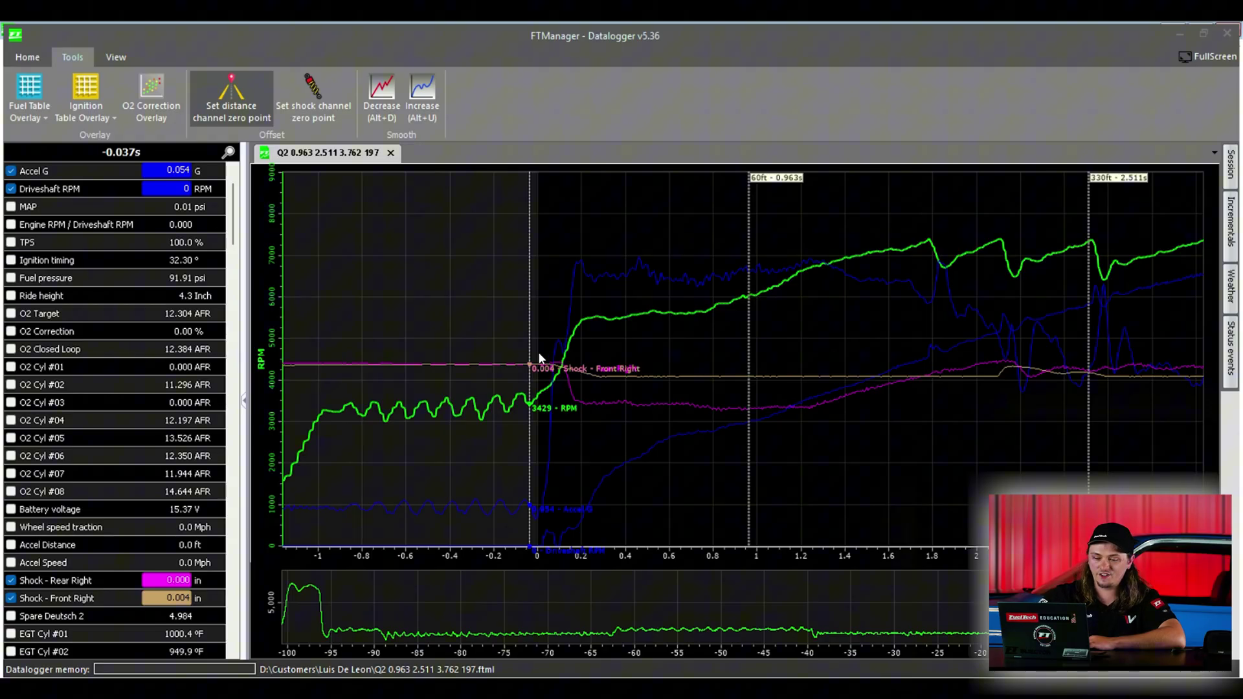
click(23, 58)
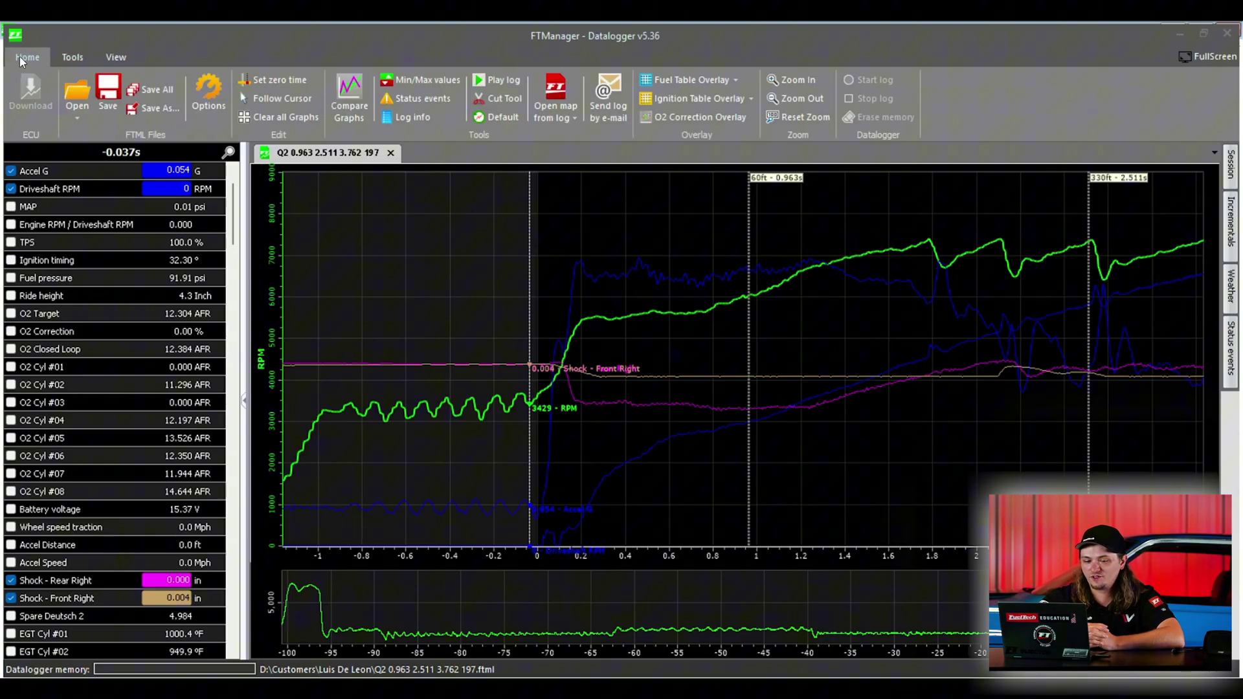